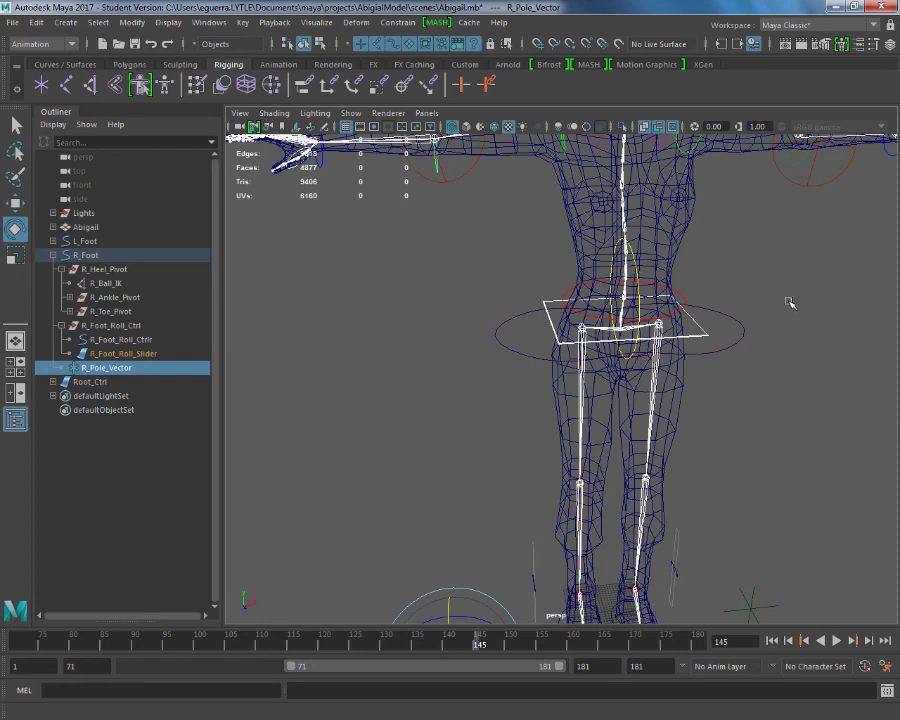
# Step: Try rotating the waist-level back control and undo the test rotation
pyautogui.keyDown('alt'); pyautogui.moveTo(810, 295); pyautogui.dragTo(375, 200); pyautogui.keyUp('alt')
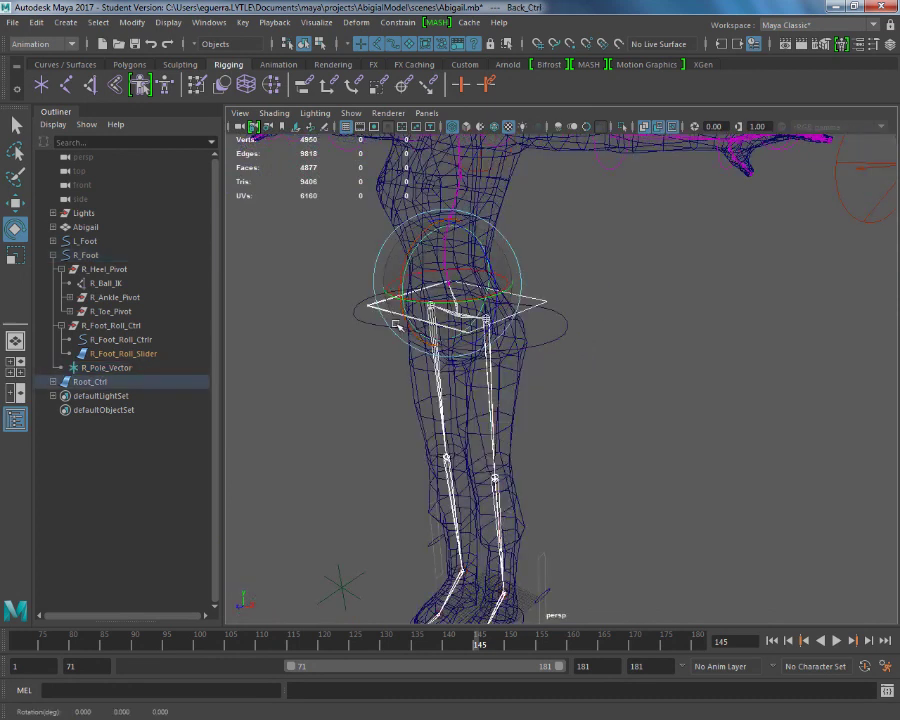
pyautogui.moveTo(397, 325); pyautogui.dragTo(372, 358)
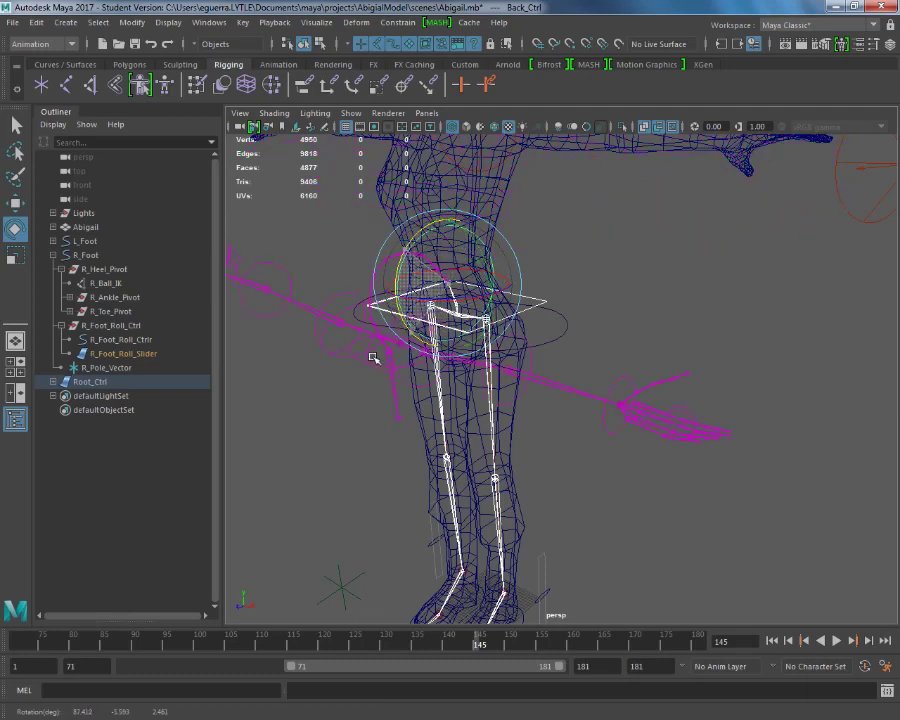
pyautogui.hotkey('ctrl', 'z')
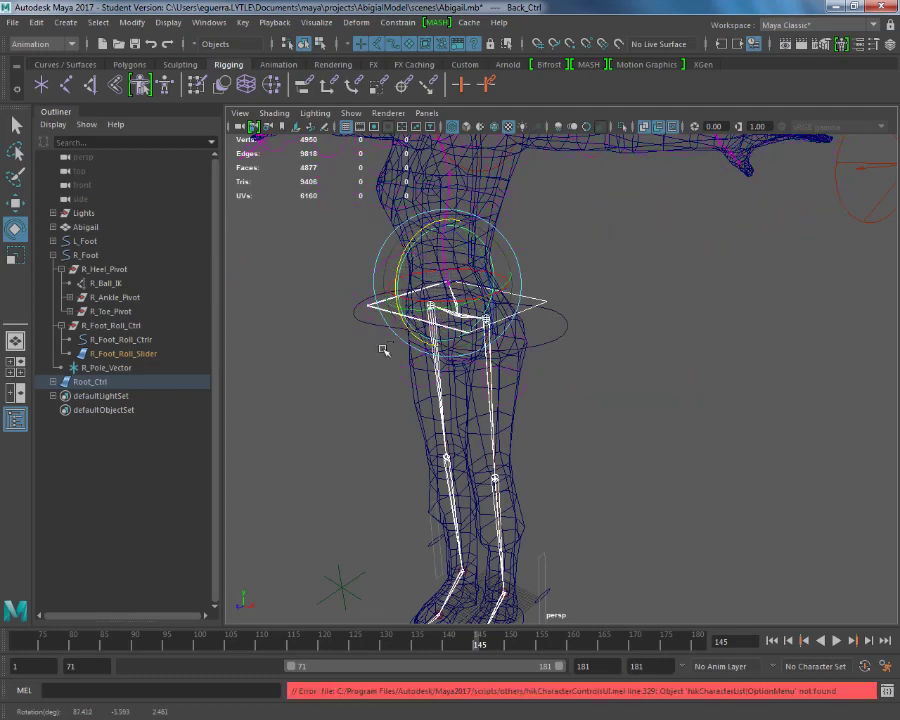
pyautogui.keyDown('alt'); pyautogui.moveTo(497, 333); pyautogui.dragTo(658, 457); pyautogui.keyUp('alt')
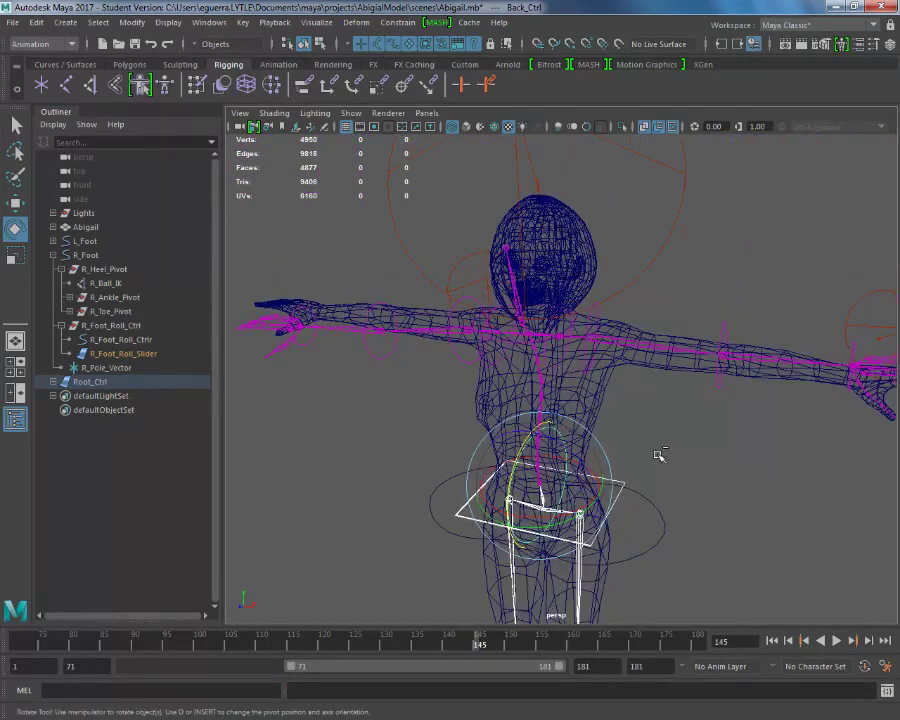
pyautogui.hotkey('ctrl', 'z')
# Step: Examine how the existing pointer-finger control is placed on the left hand, and clear the selection
pyautogui.keyDown('alt'); pyautogui.moveTo(731, 431); pyautogui.dragTo(548, 422, button='middle'); pyautogui.keyUp('alt')
pyautogui.scroll(3, 568, 446)
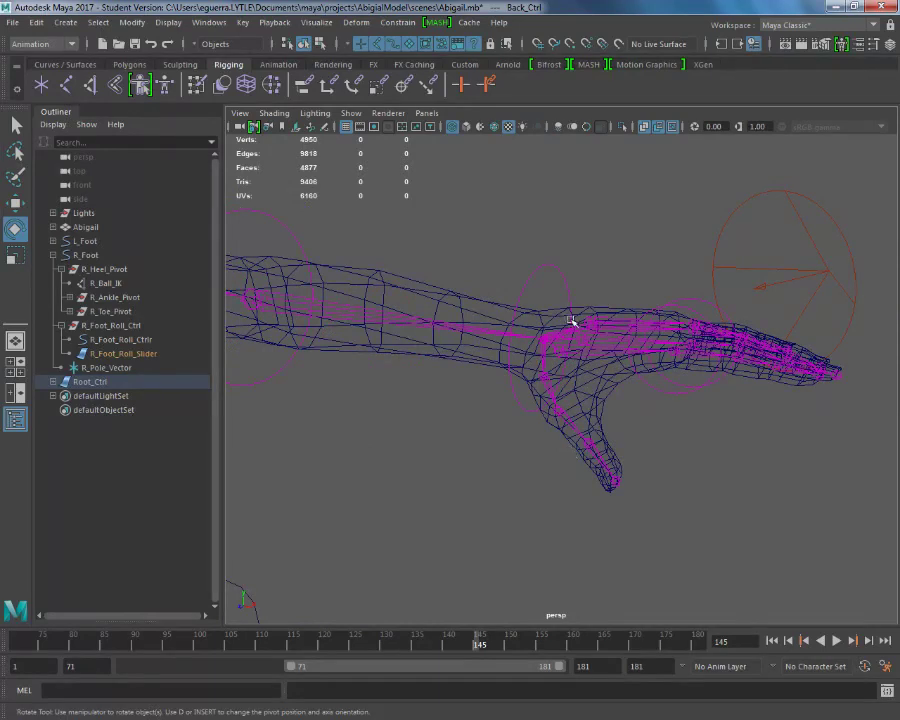
pyautogui.click(709, 386)
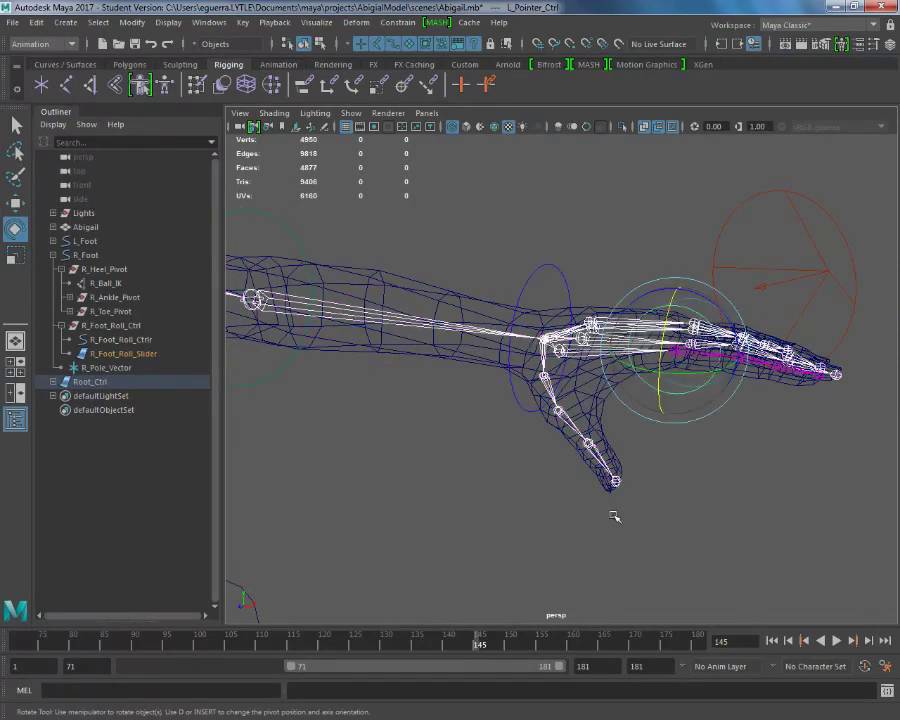
pyautogui.keyDown('alt'); pyautogui.moveTo(757, 463); pyautogui.dragTo(701, 496); pyautogui.keyUp('alt')
pyautogui.keyDown('alt'); pyautogui.moveTo(560, 495); pyautogui.dragTo(576, 480); pyautogui.keyUp('alt')
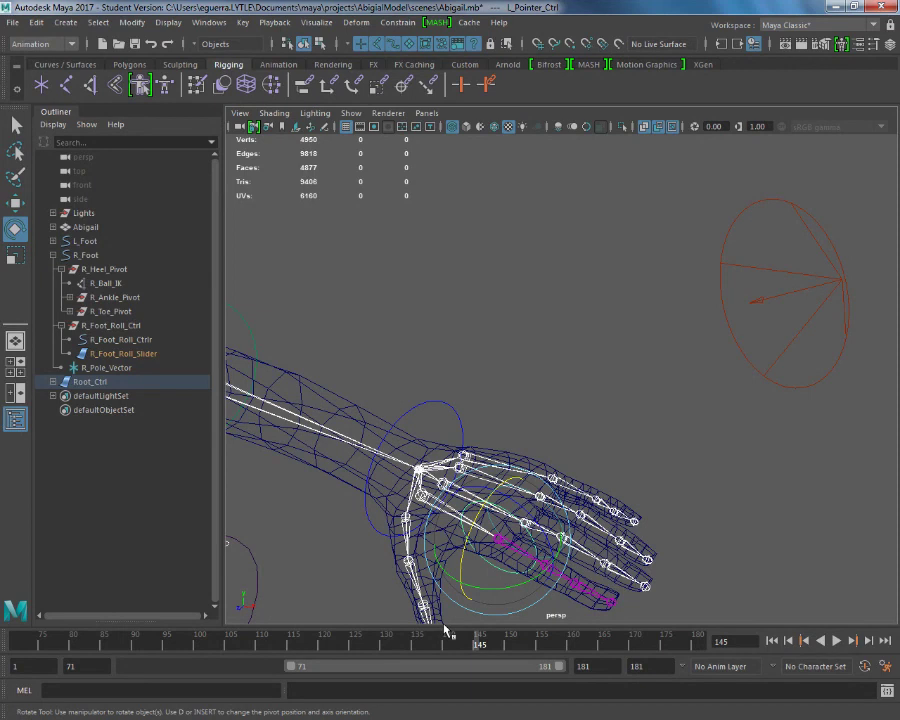
pyautogui.press('f')
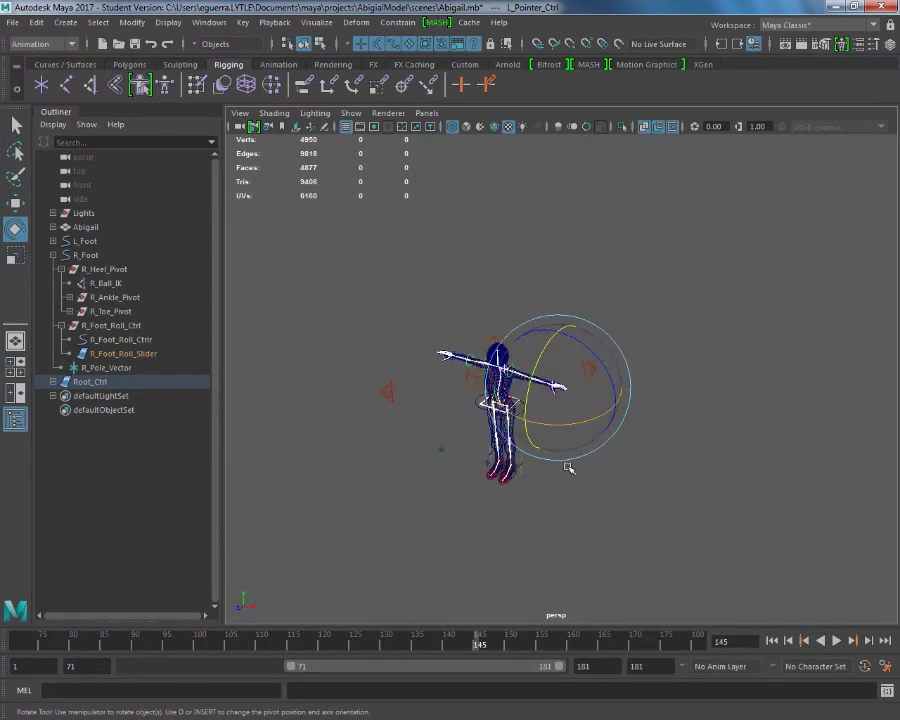
pyautogui.click(592, 476)
pyautogui.scroll(5, 590, 477)
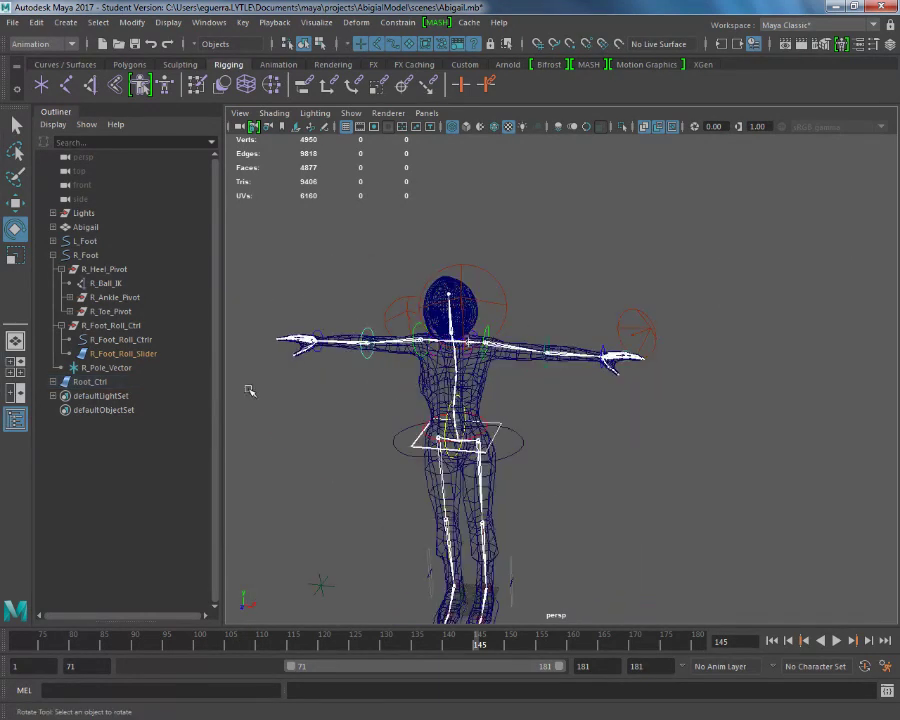
# Step: Create a NURBS circle with normal axis Z, sweep angle 360 and radius 1
pyautogui.click(68, 24)
pyautogui.moveTo(100, 59)
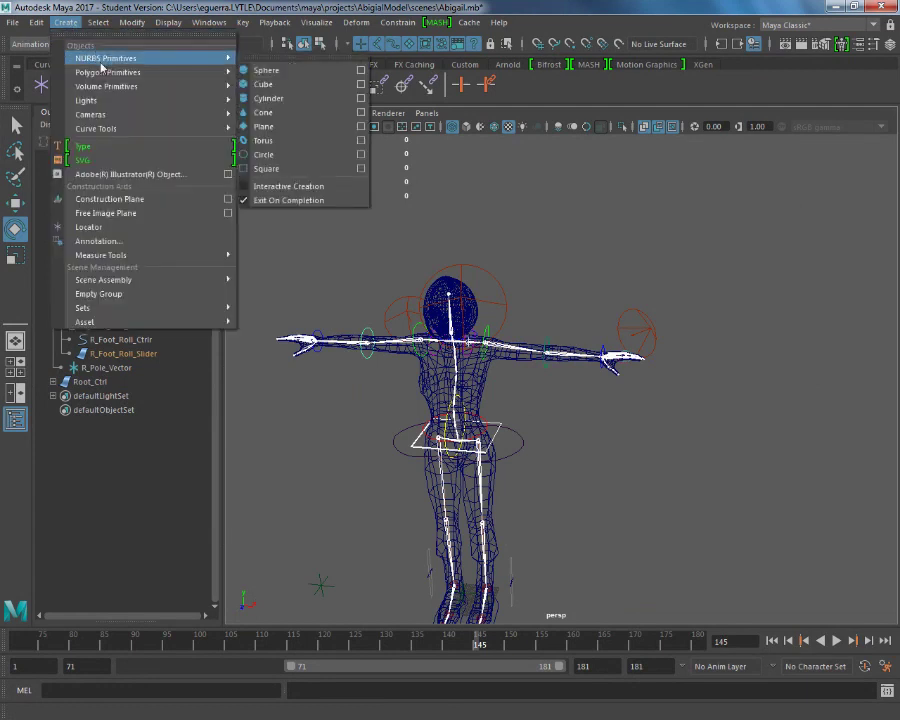
pyautogui.click(362, 158)
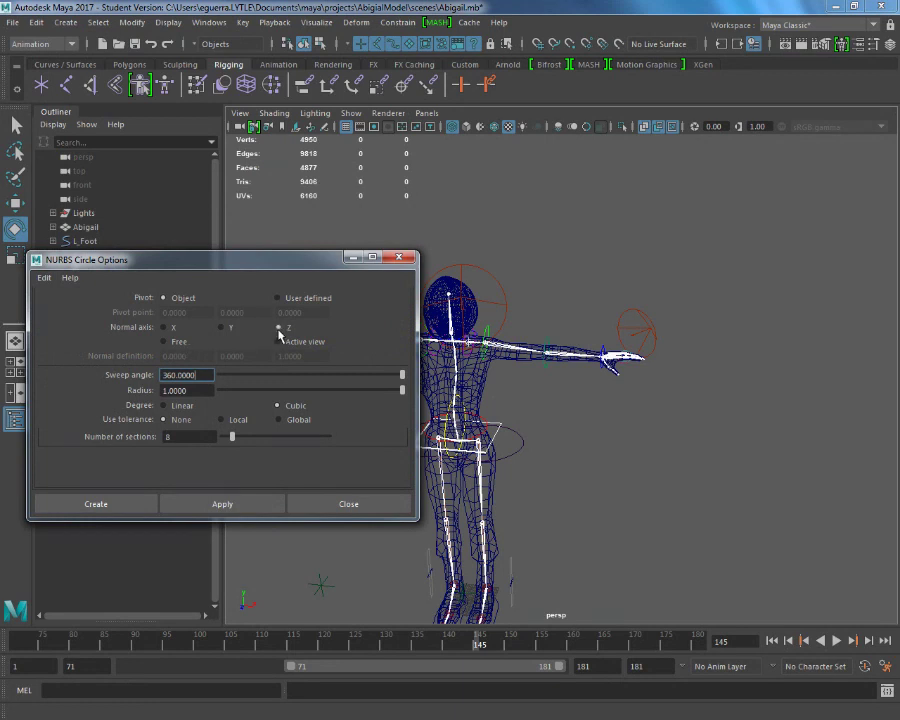
pyautogui.click(140, 509)
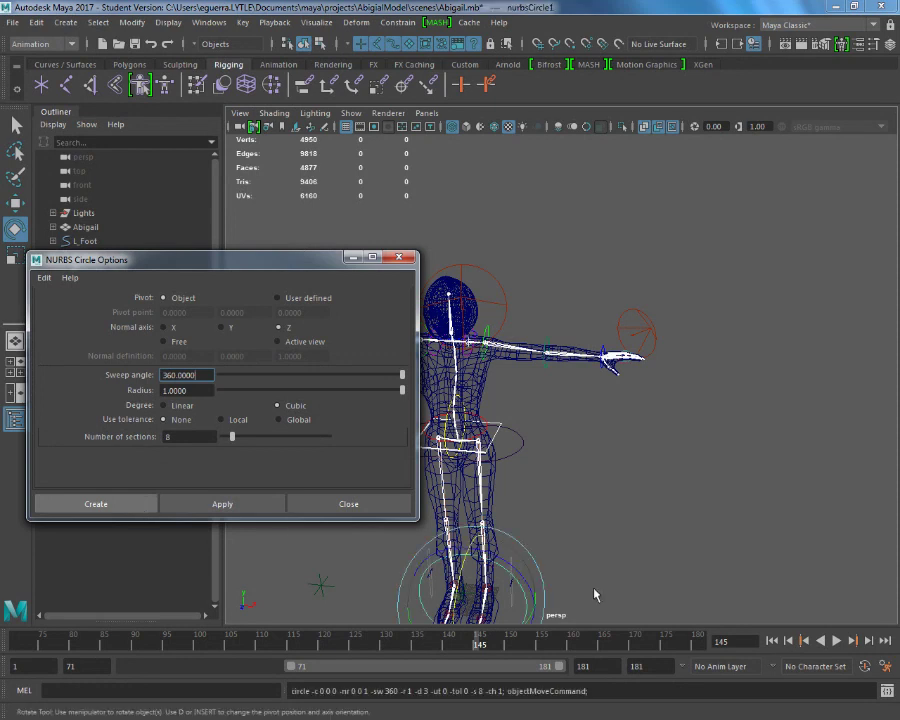
# Step: Rename the new NURBS circle as L_Ring_Ctrl
pyautogui.keyDown('alt'); pyautogui.moveTo(593, 580); pyautogui.dragTo(611, 536); pyautogui.keyUp('alt')
pyautogui.keyDown('alt'); pyautogui.moveTo(611, 536); pyautogui.dragTo(640, 464, button='middle'); pyautogui.keyUp('alt')
pyautogui.scroll(5, 645, 473)
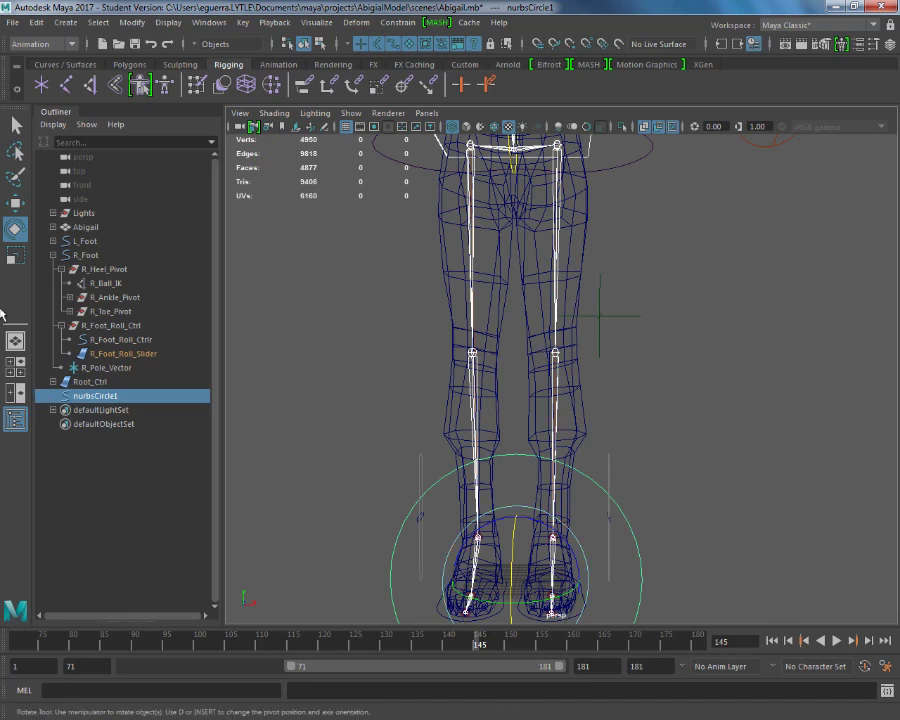
pyautogui.doubleClick(93, 395)
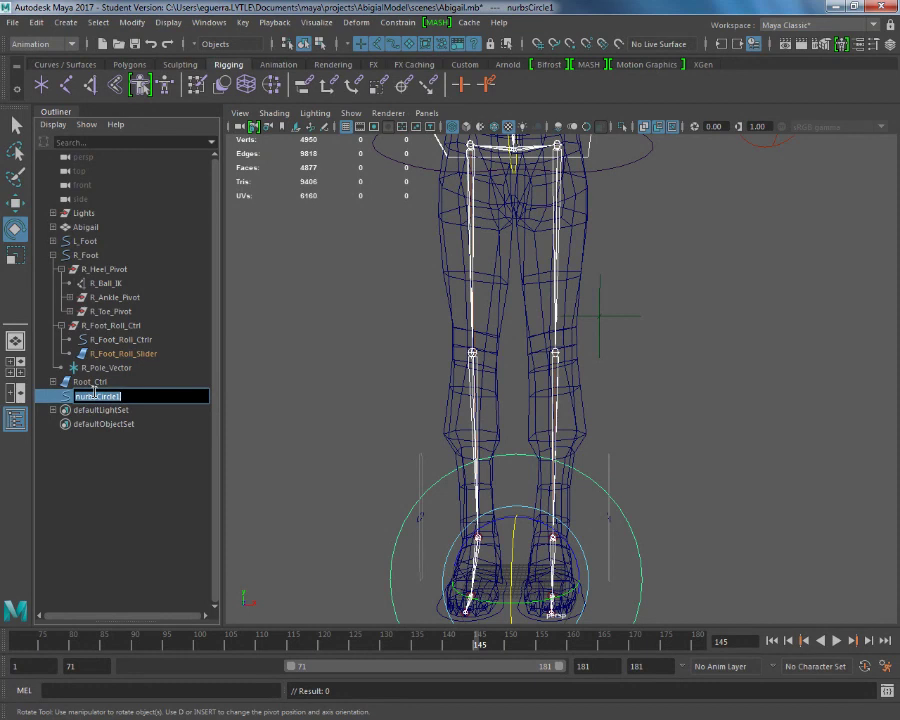
pyautogui.write('L_Ring_Ctrl')
pyautogui.press('Return')
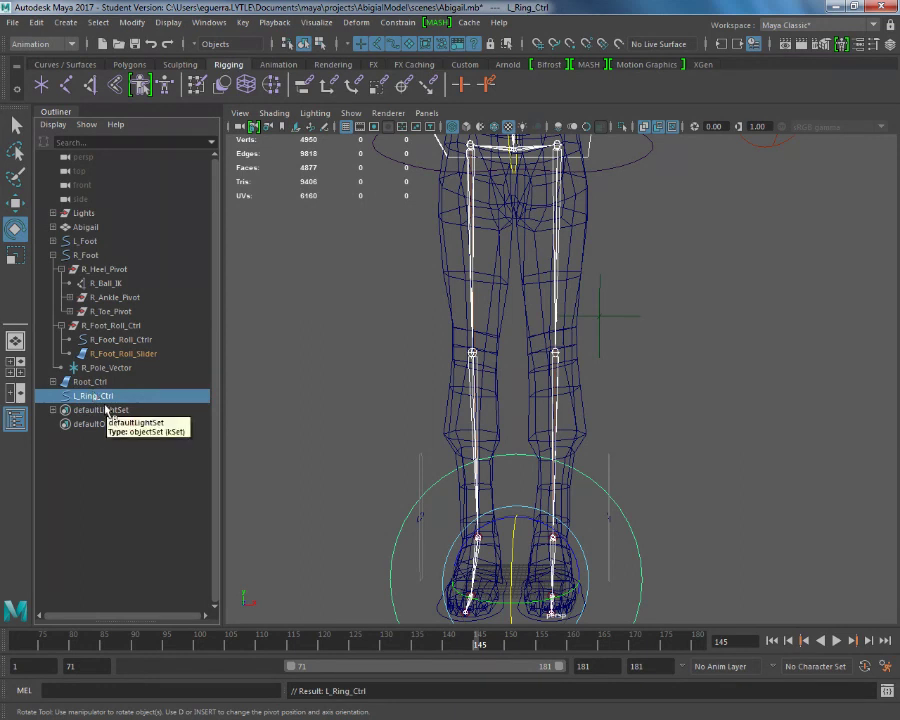
# Step: Group the L_Ring_Ctrl circle and name the group L_Ring_Ctrl_Group
pyautogui.hotkey('ctrl', 'g')
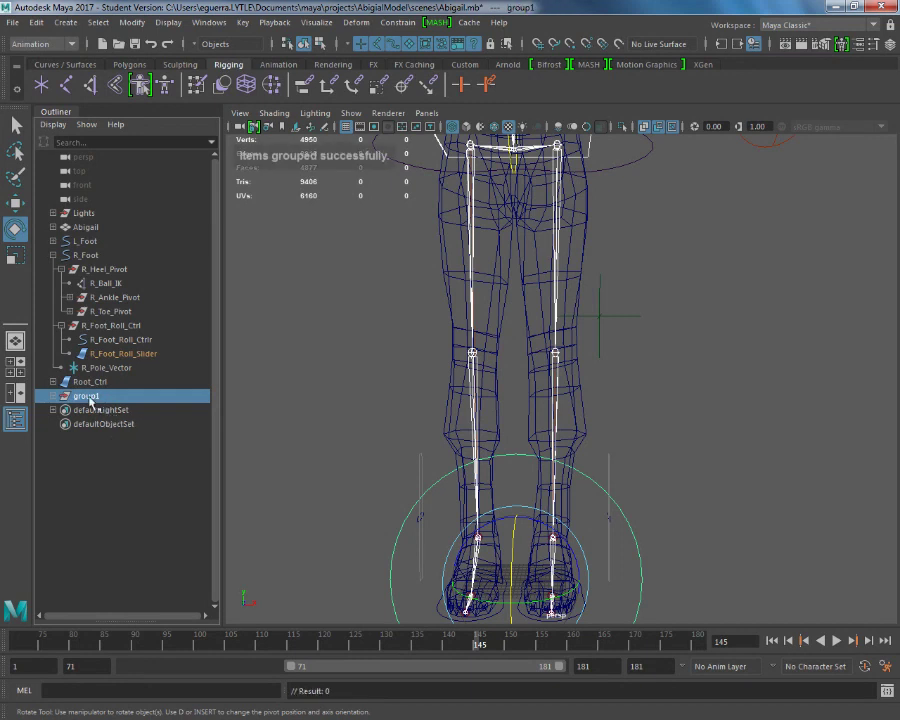
pyautogui.doubleClick(89, 397)
pyautogui.write('L_Ring_Ctrl_G')
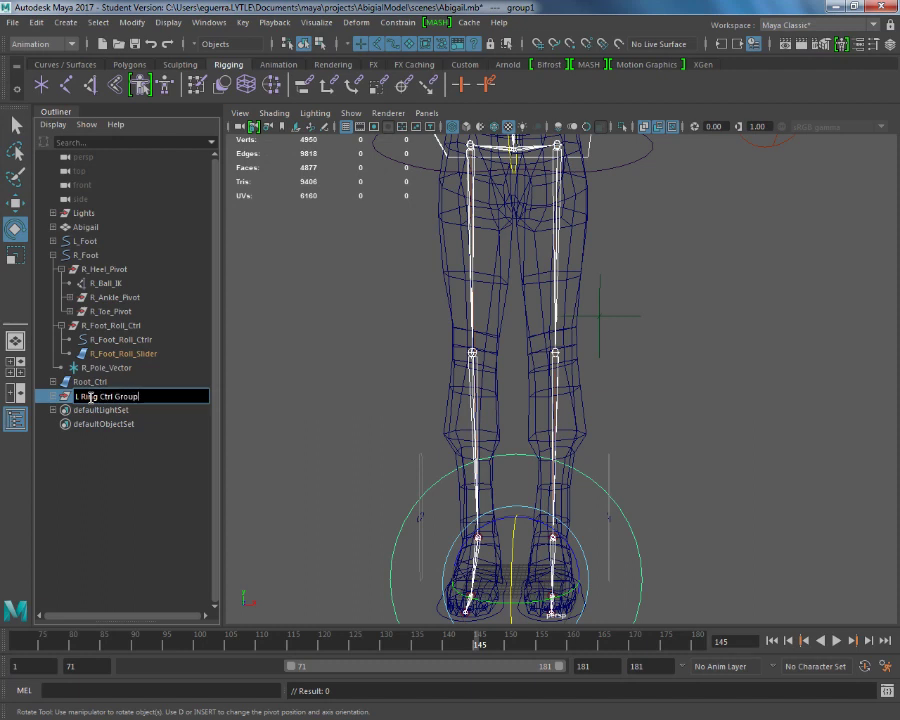
pyautogui.press('Return')
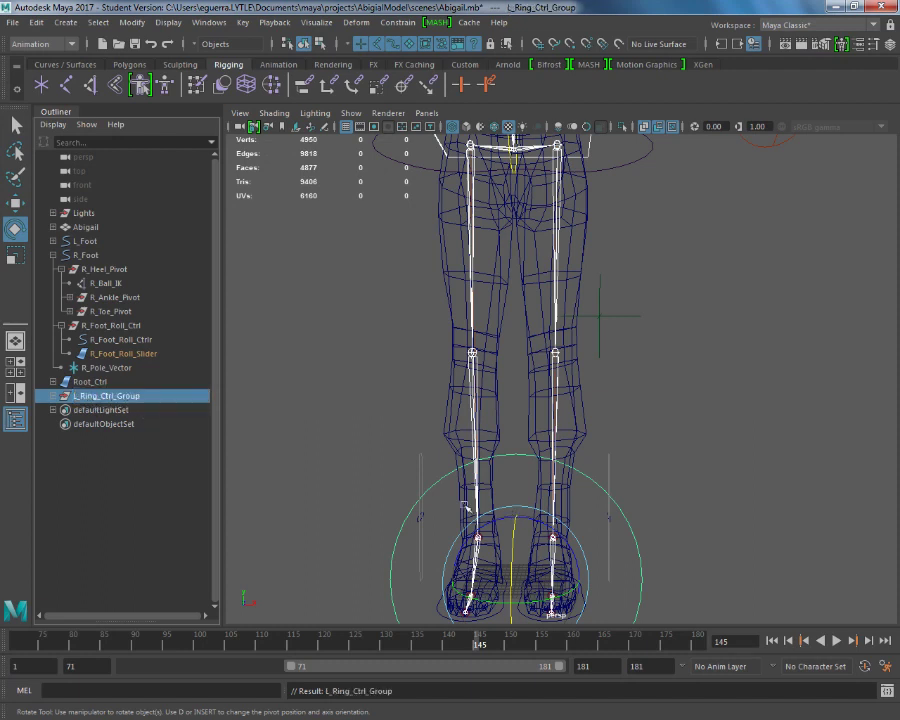
# Step: Move L_Ring_Ctrl_Group from the feet up to the left hand area using point snapping
pyautogui.click(153, 400)
pyautogui.press('w')
pyautogui.press('v')
pyautogui.moveTo(516, 580); pyautogui.dragTo(744, 205)
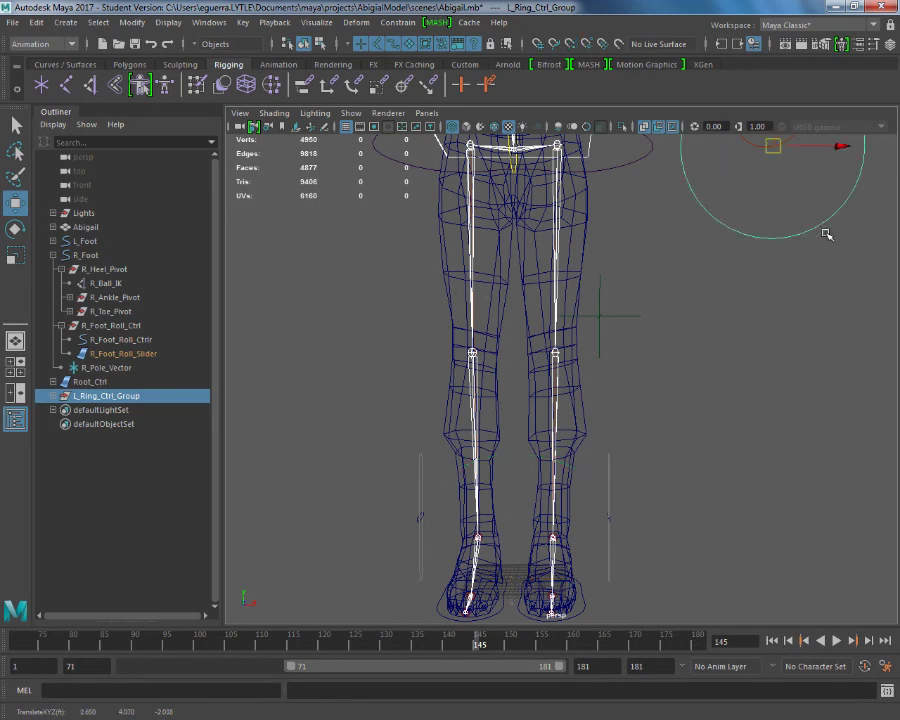
# Step: Snap L_Ring_Ctrl_Group exactly onto the ring finger's base joint in the left hand
pyautogui.keyDown('alt'); pyautogui.moveTo(820, 224); pyautogui.dragTo(760, 452, button='middle'); pyautogui.keyUp('alt')
pyautogui.scroll(5, 690, 600)
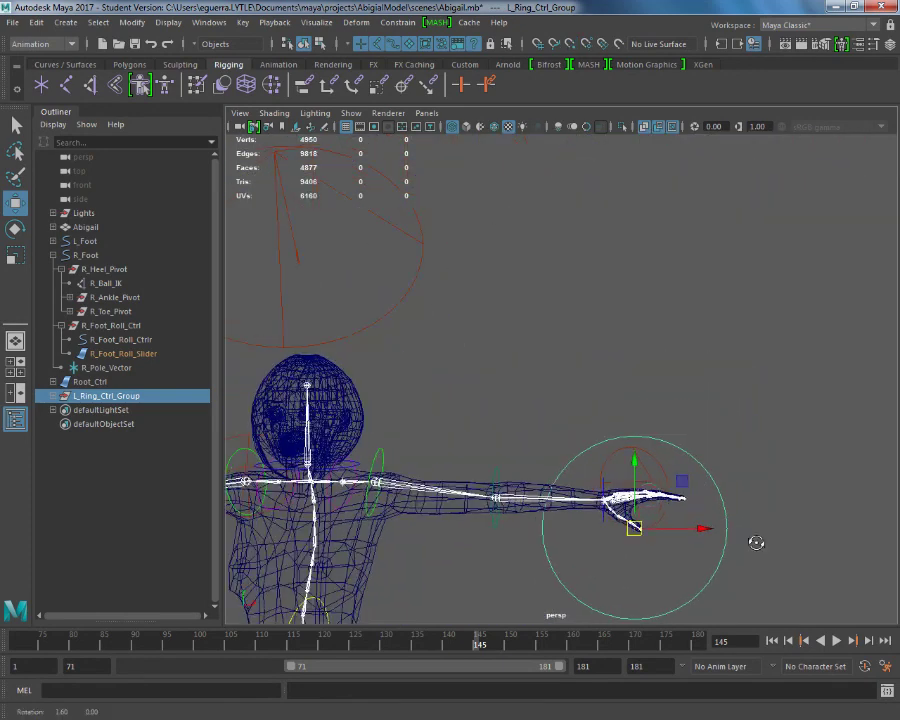
pyautogui.keyDown('alt'); pyautogui.moveTo(756, 542); pyautogui.dragTo(715, 546); pyautogui.keyUp('alt')
pyautogui.scroll(3, 691, 564)
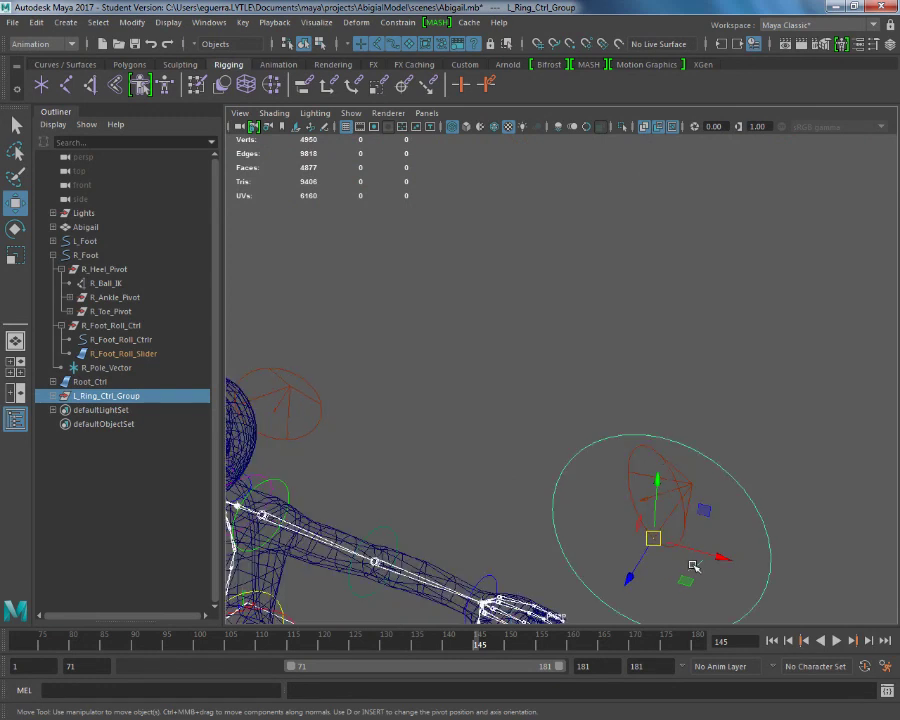
pyautogui.keyDown('alt'); pyautogui.moveTo(675, 522); pyautogui.dragTo(703, 499, button='middle'); pyautogui.keyUp('alt')
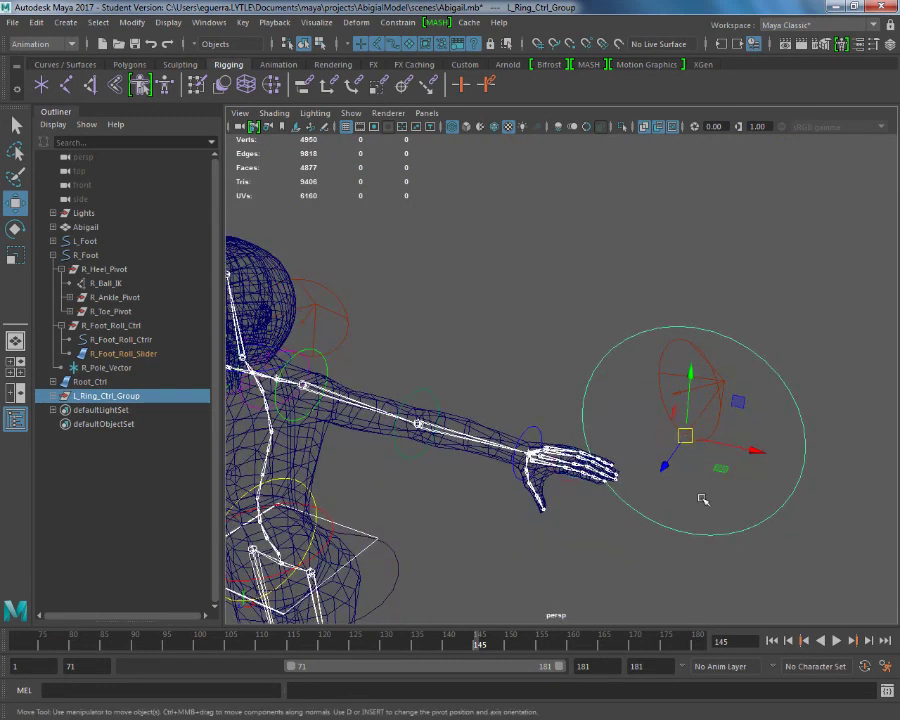
pyautogui.keyDown('alt'); pyautogui.moveTo(703, 499); pyautogui.dragTo(711, 562); pyautogui.keyUp('alt')
pyautogui.moveTo(718, 467); pyautogui.dragTo(600, 488)
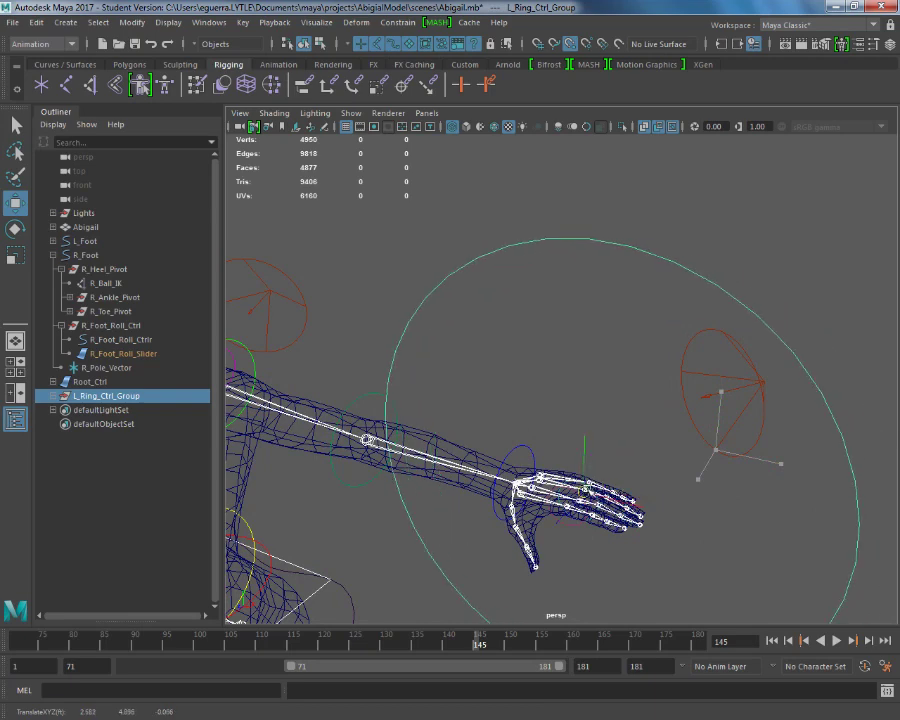
pyautogui.keyDown('alt'); pyautogui.moveTo(600, 488); pyautogui.dragTo(660, 496, button='right'); pyautogui.keyUp('alt')
pyautogui.keyDown('alt'); pyautogui.moveTo(625, 580); pyautogui.dragTo(627, 584, button='right'); pyautogui.keyUp('alt')
pyautogui.keyDown('alt'); pyautogui.moveTo(631, 547); pyautogui.dragTo(605, 394, button='middle'); pyautogui.keyUp('alt')
pyautogui.keyDown('alt'); pyautogui.moveTo(615, 512); pyautogui.dragTo(633, 559, button='right'); pyautogui.keyUp('alt')
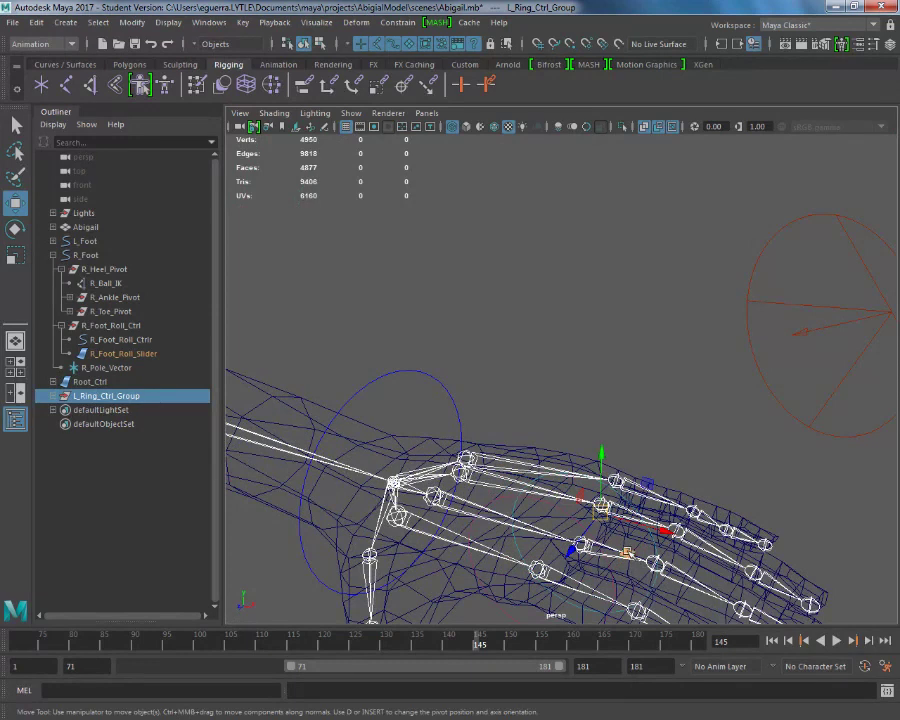
pyautogui.press('v')
pyautogui.moveTo(601, 511); pyautogui.dragTo(602, 504)
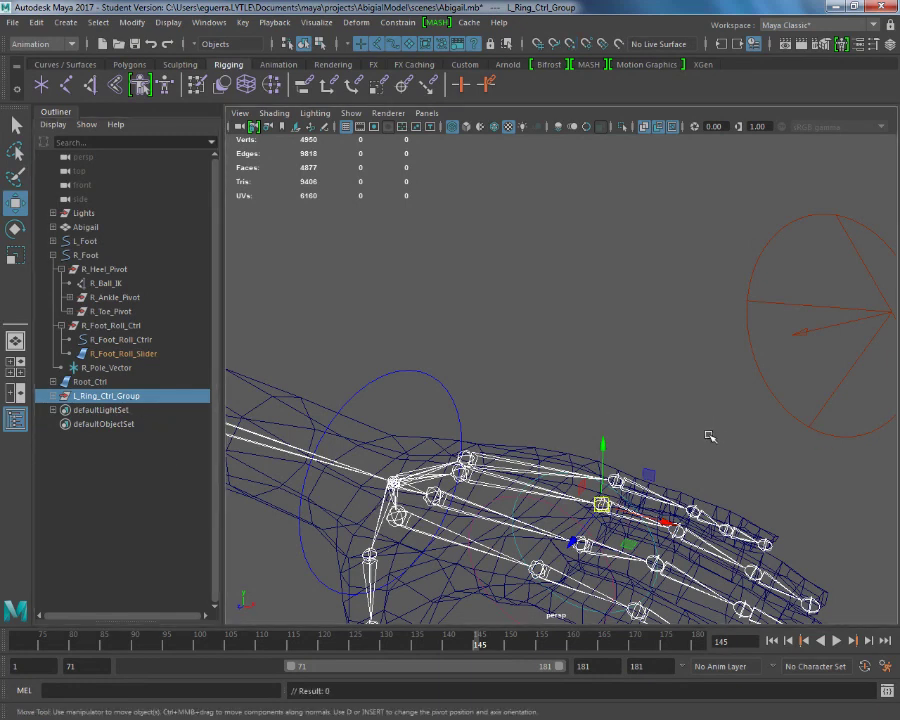
# Step: Scale L_Ring_Ctrl_Group down uniformly so its circle fits closely around the left hand's ring finger base
pyautogui.keyDown('alt'); pyautogui.moveTo(709, 436); pyautogui.dragTo(693, 438); pyautogui.keyUp('alt')
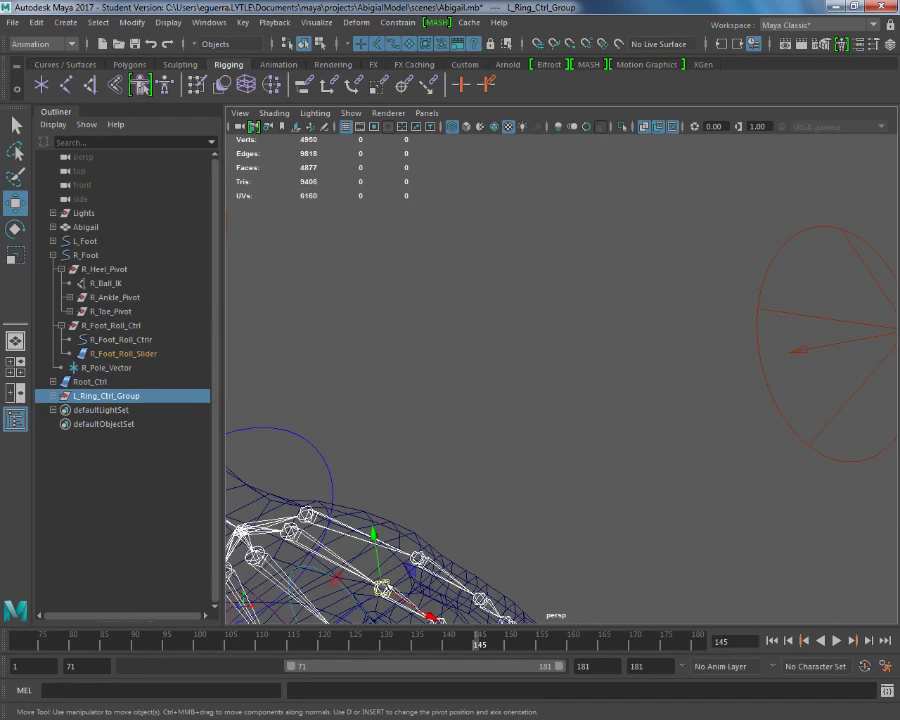
pyautogui.keyDown('alt'); pyautogui.moveTo(597, 541); pyautogui.dragTo(654, 500); pyautogui.keyUp('alt')
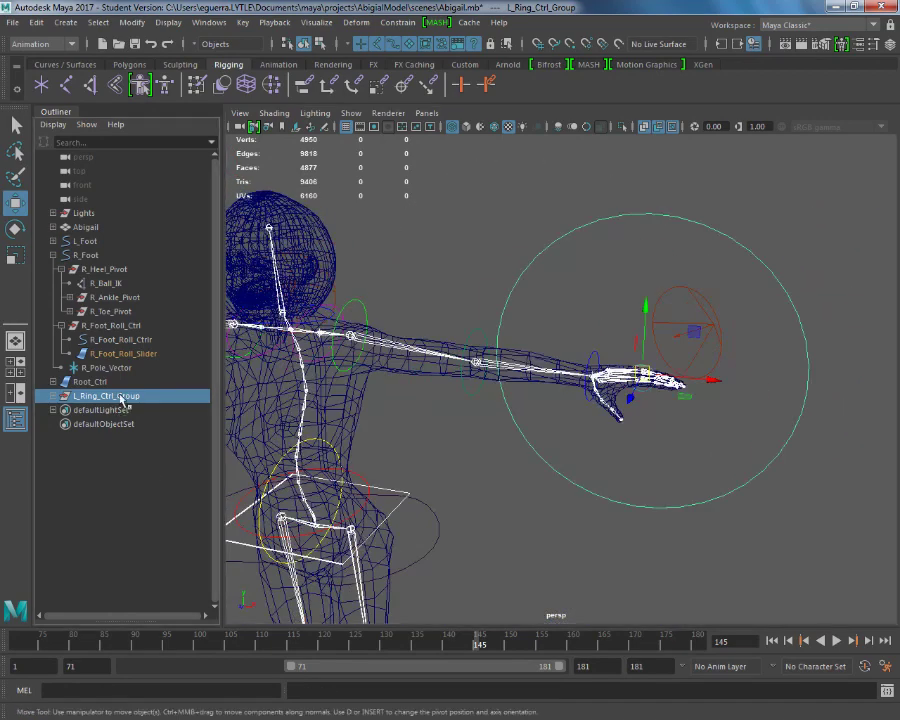
pyautogui.press('r')
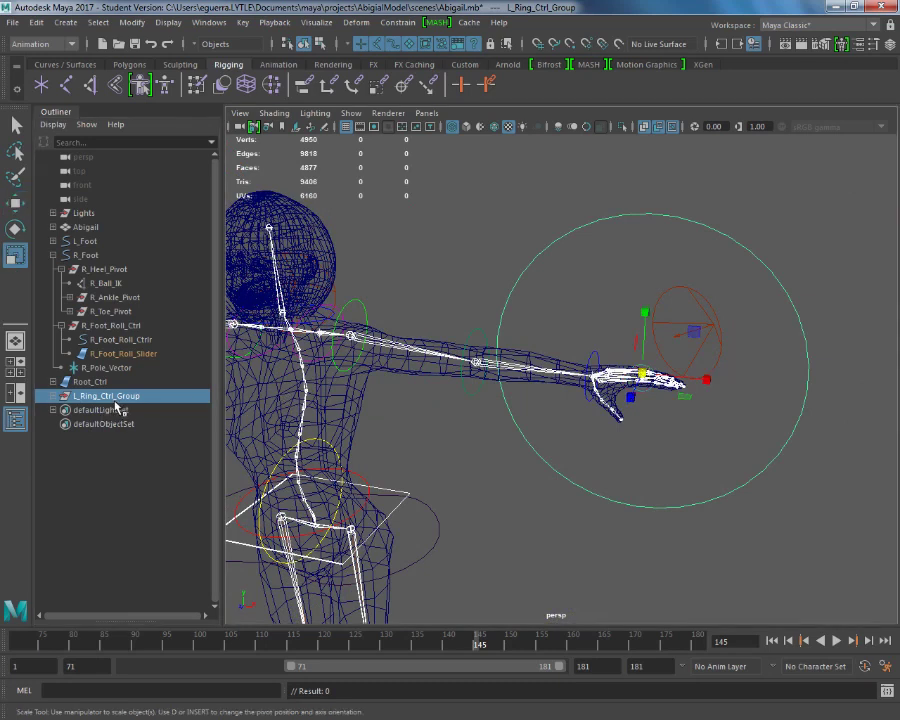
pyautogui.moveTo(640, 376); pyautogui.dragTo(421, 462)
# Step: Collapse the selection mask icons and the render icons in the status line to make room for the coordinate input fields
pyautogui.scroll(8, 643, 374)
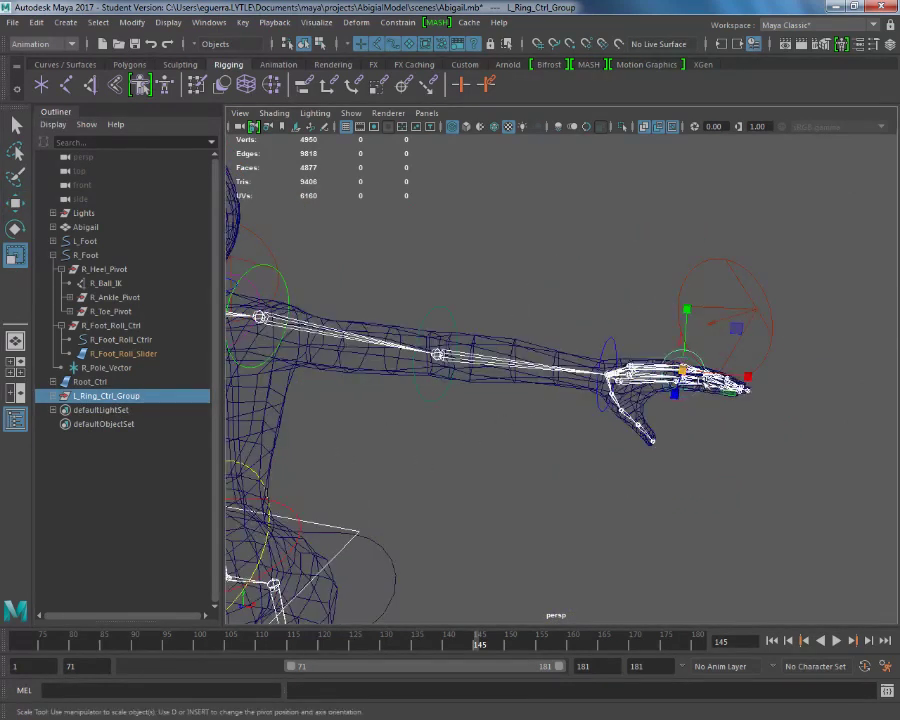
pyautogui.keyDown('alt'); pyautogui.moveTo(788, 386); pyautogui.dragTo(636, 409, button='middle'); pyautogui.keyUp('alt')
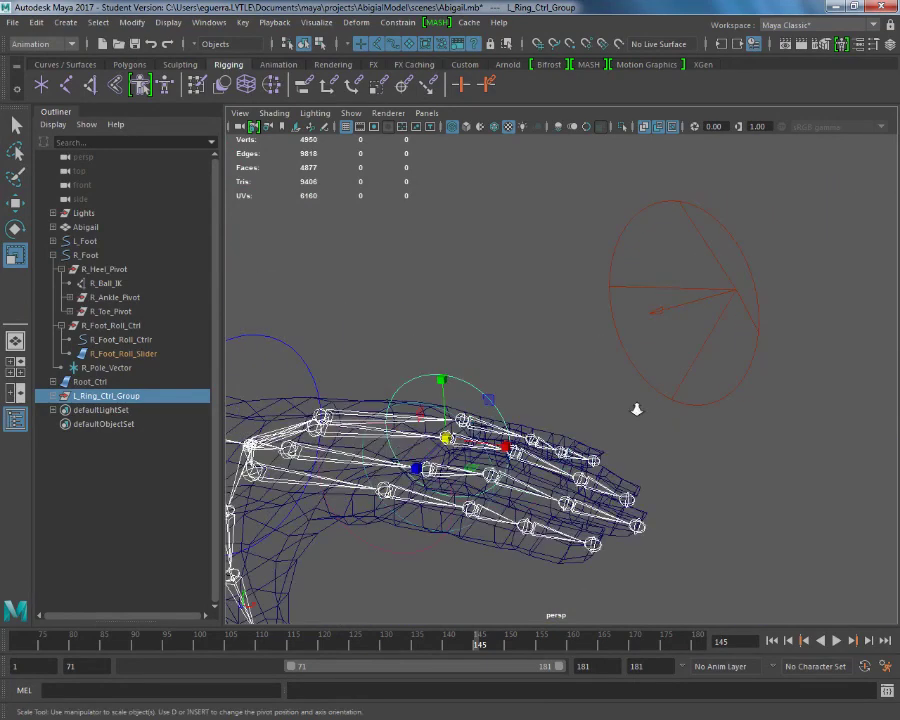
pyautogui.scroll(5, 636, 409)
pyautogui.keyDown('alt'); pyautogui.moveTo(568, 452); pyautogui.dragTo(772, 365, button='middle'); pyautogui.keyUp('alt')
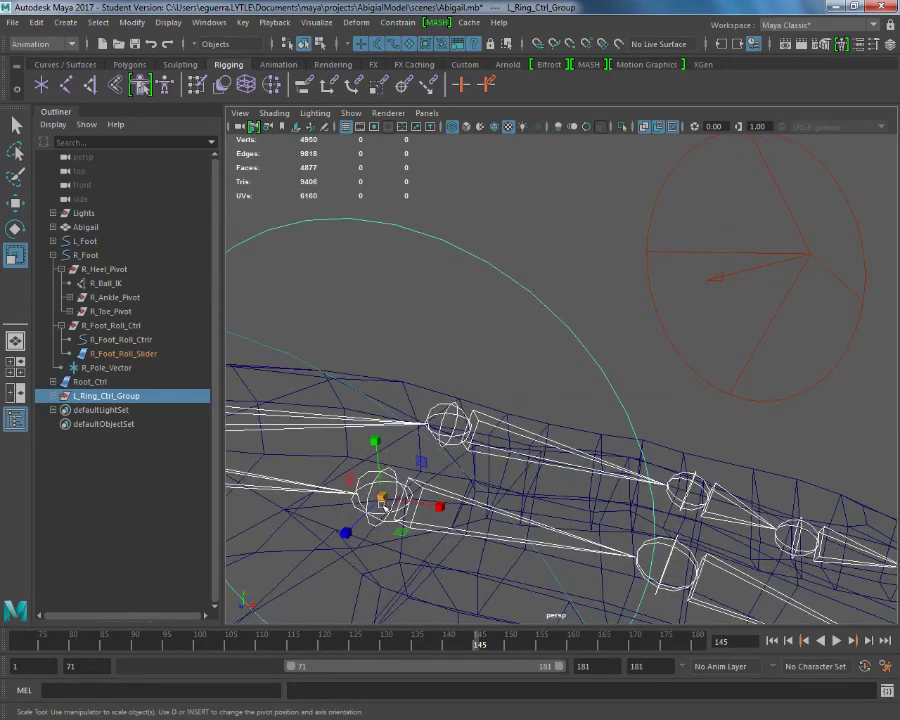
pyautogui.scroll(-6, 372, 500)
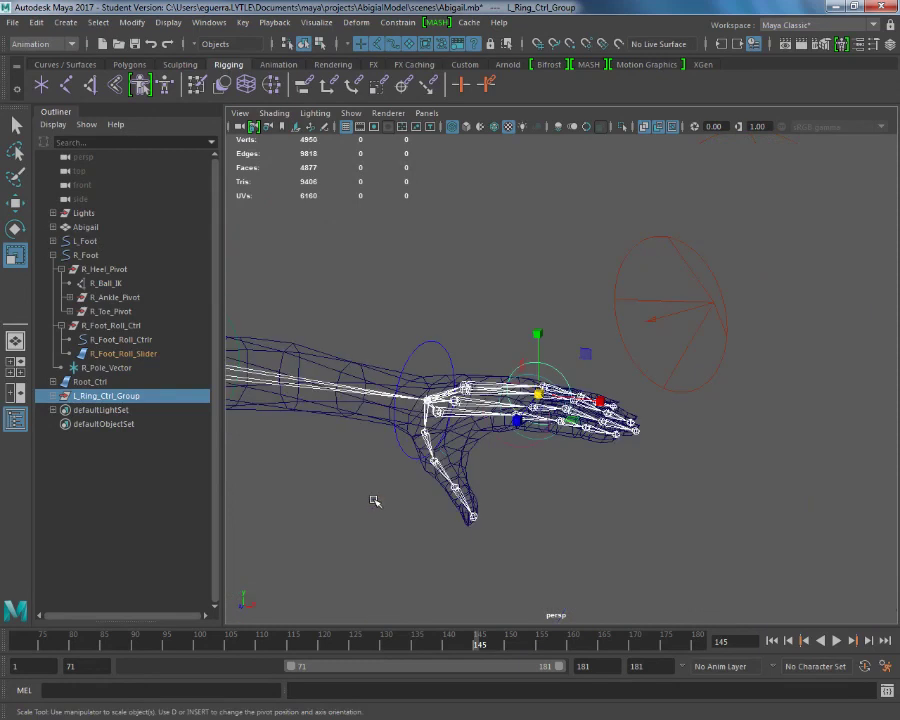
pyautogui.scroll(4, 372, 500)
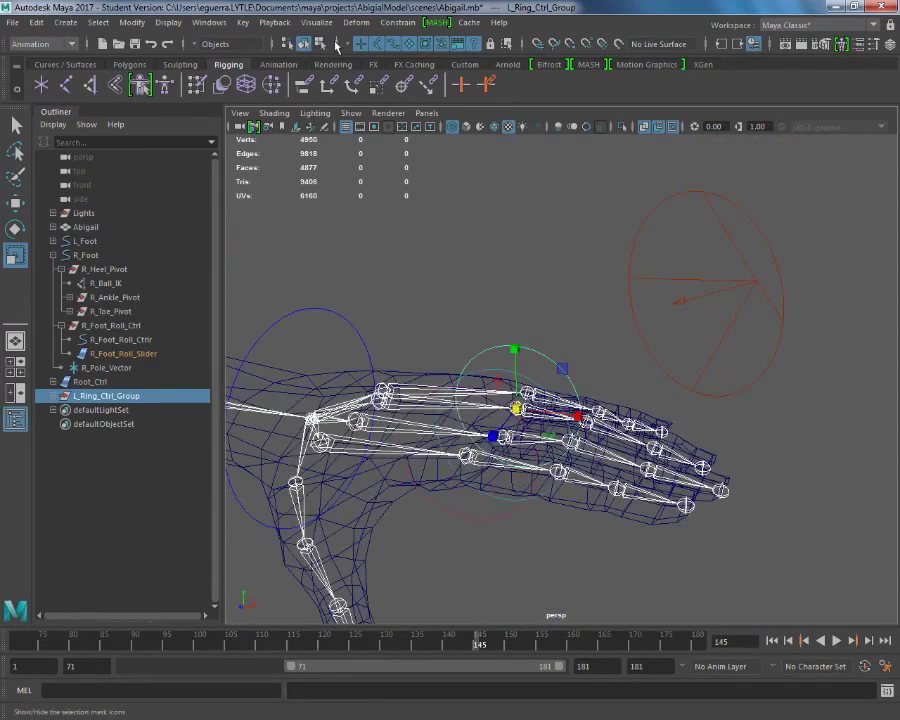
pyautogui.click(337, 44)
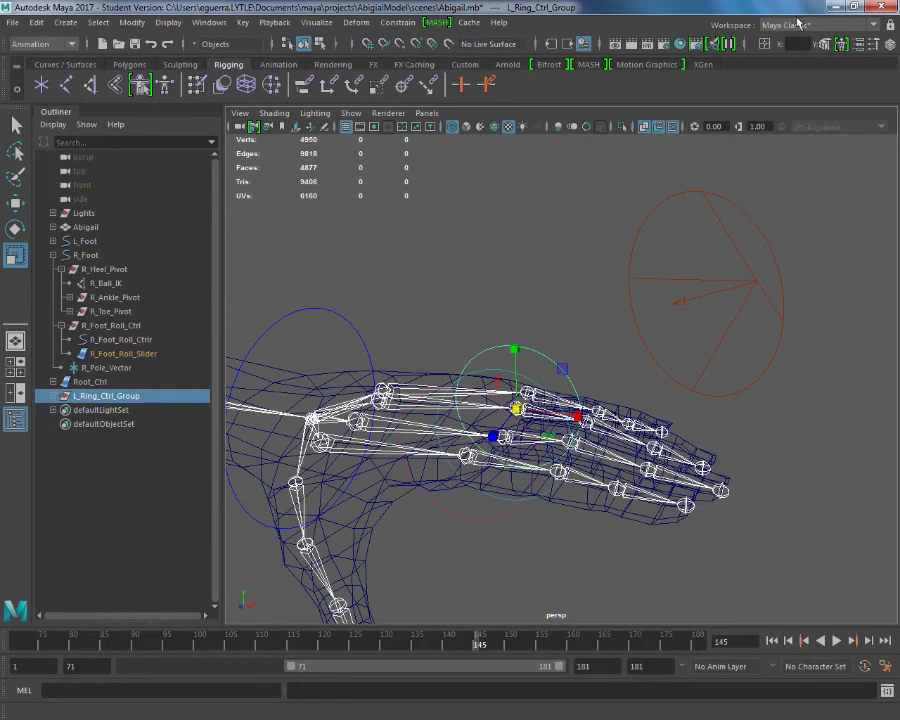
pyautogui.click(601, 44)
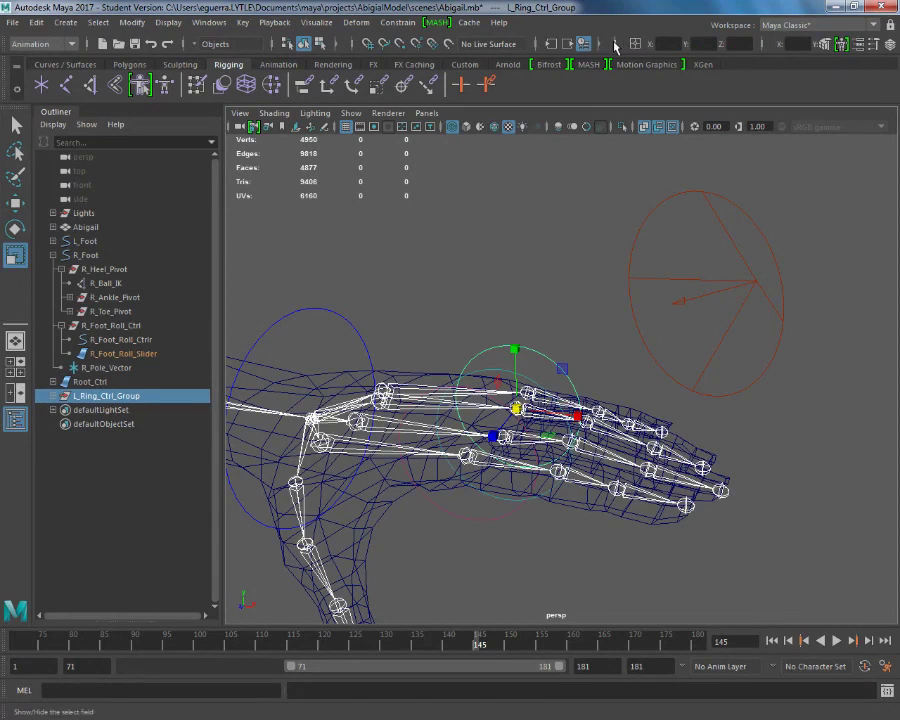
# Step: Collapse the coordinate input fields and load L_Ring_Ctrl from inside L_Ring_Ctrl_Group into the Attribute Editor
pyautogui.click(615, 45)
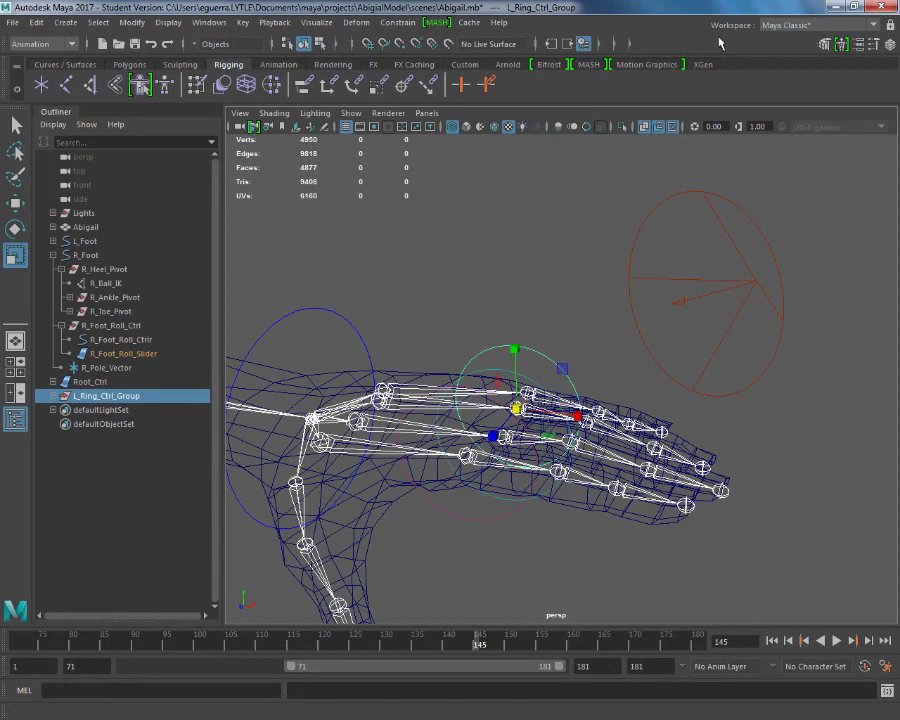
pyautogui.click(858, 45)
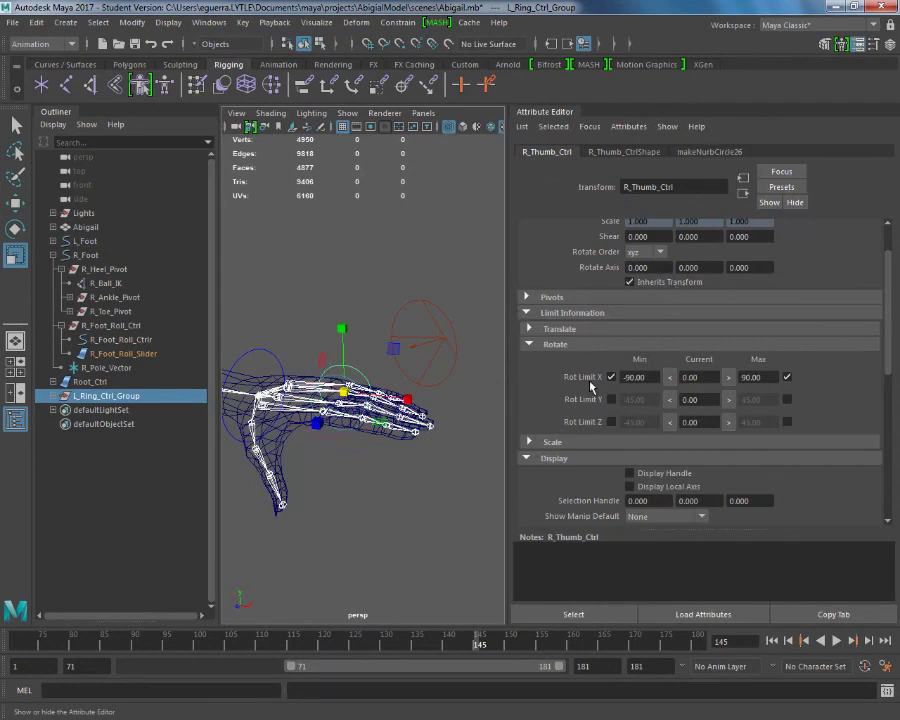
pyautogui.click(100, 396)
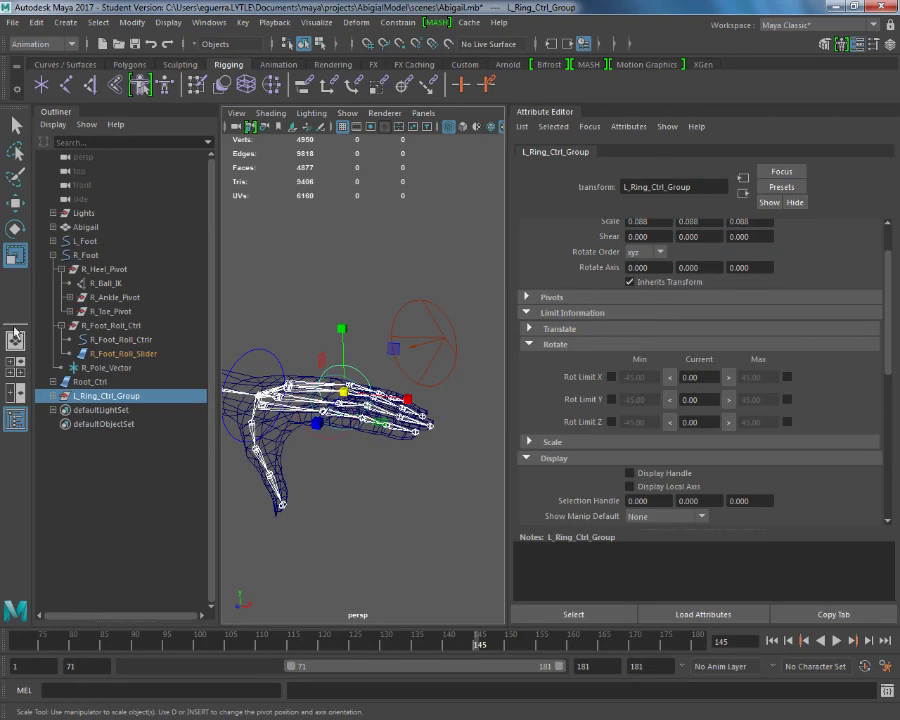
pyautogui.click(53, 396)
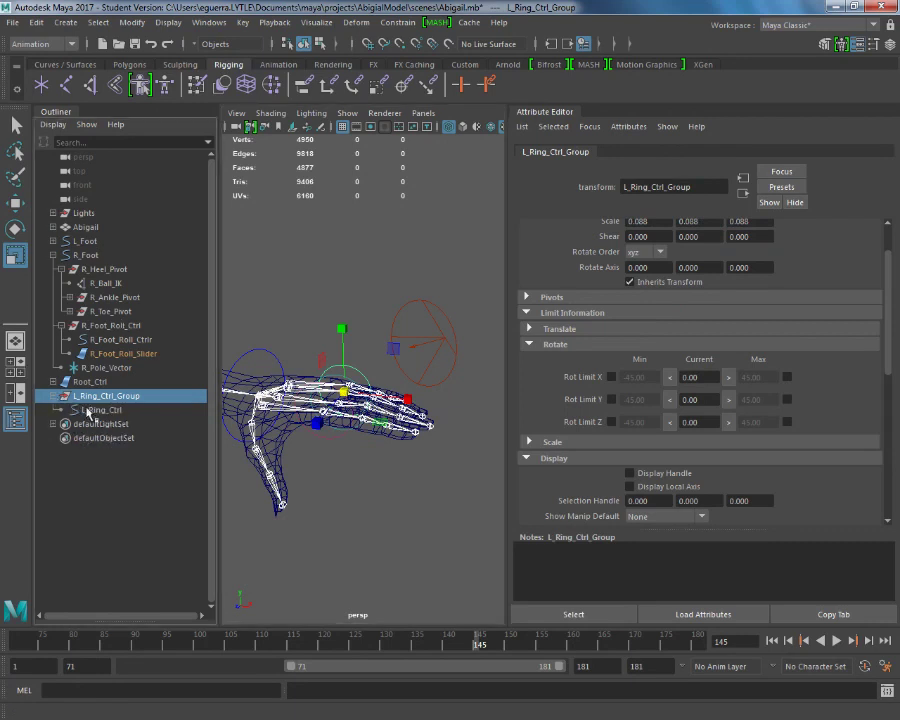
pyautogui.click(90, 410)
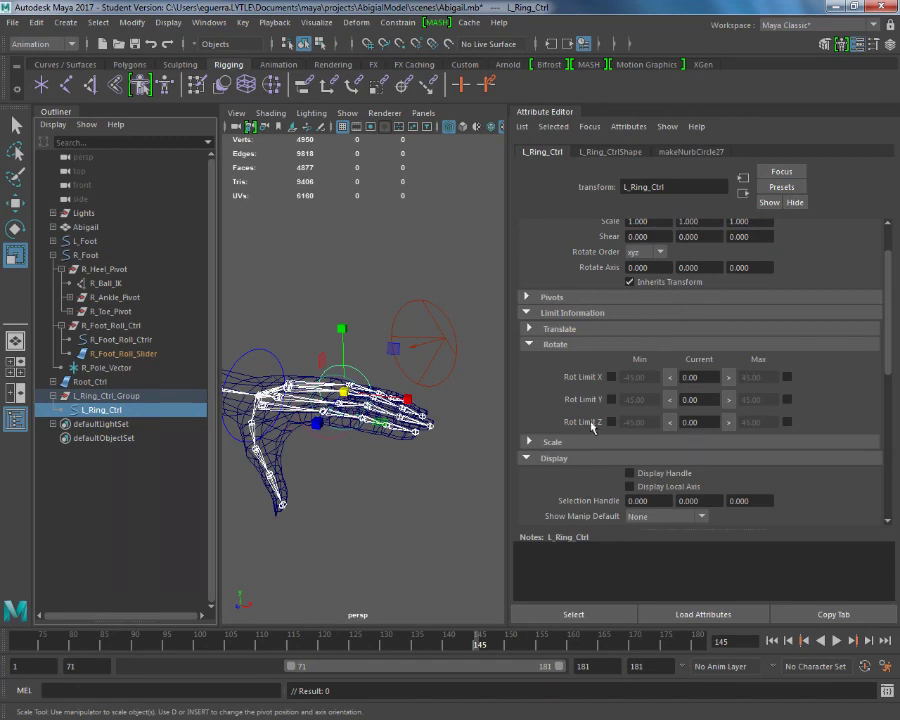
# Step: Enable drawing overrides on L_Ring_Ctrl and set its index color to magenta
pyautogui.scroll(-8, 593, 425)
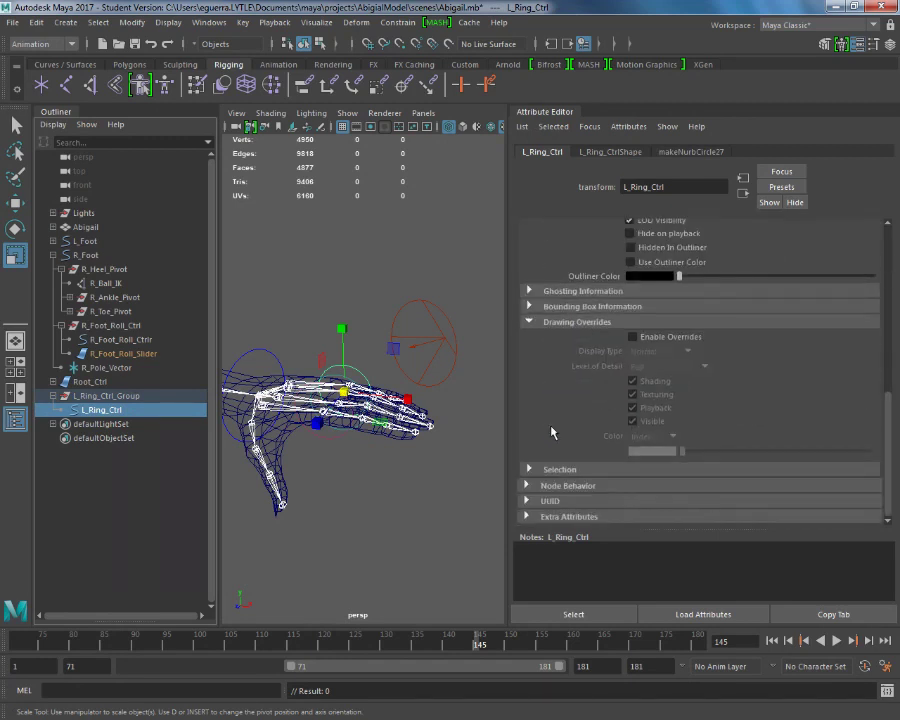
pyautogui.scroll(8, 527, 331)
pyautogui.scroll(-4, 544, 367)
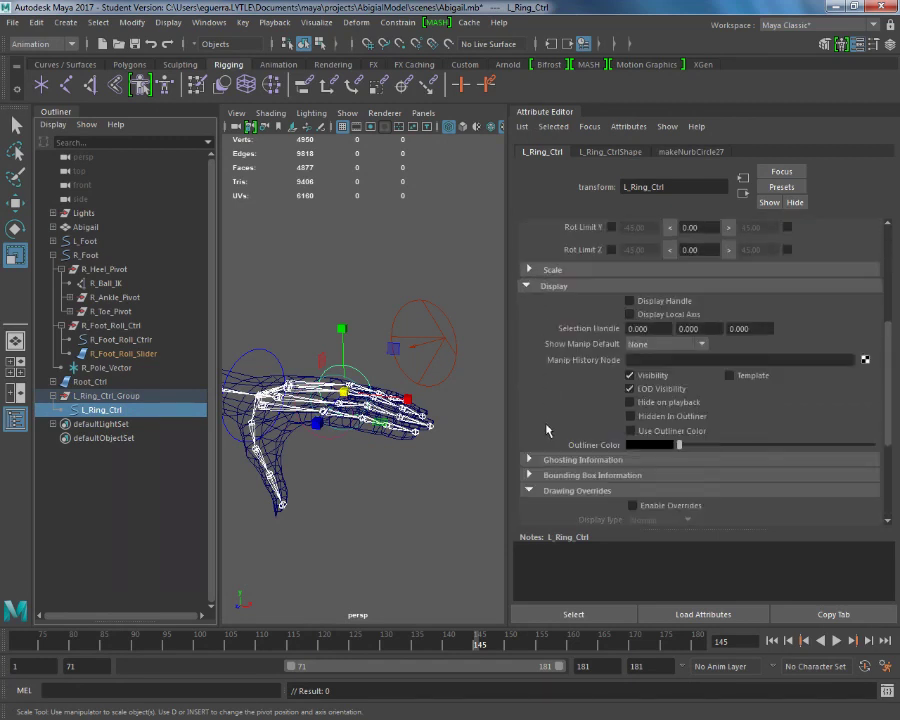
pyautogui.scroll(-2, 539, 300)
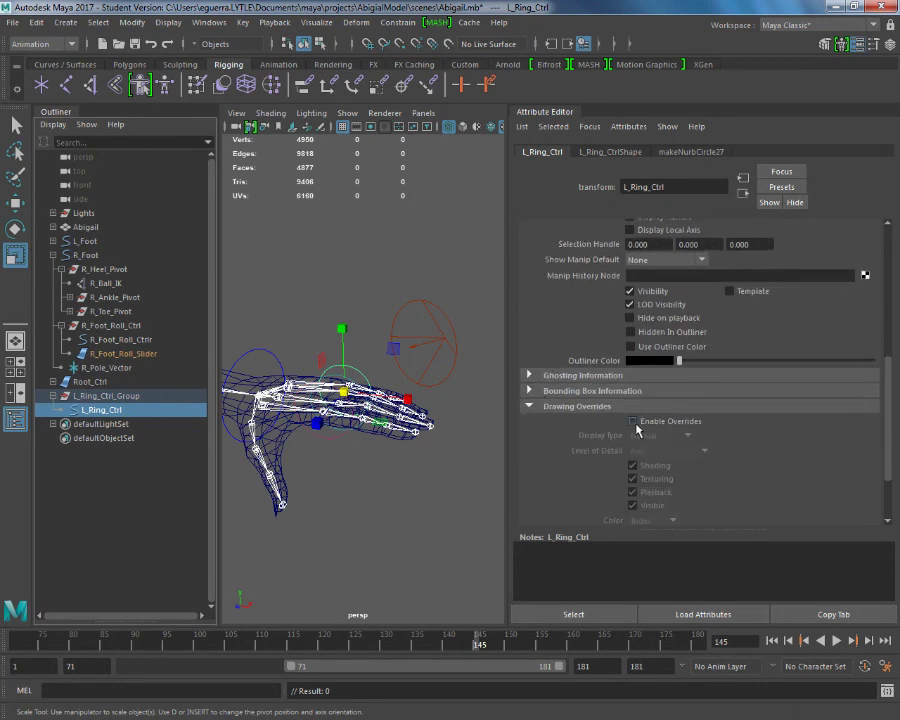
pyautogui.moveTo(715, 495); pyautogui.dragTo(737, 497)
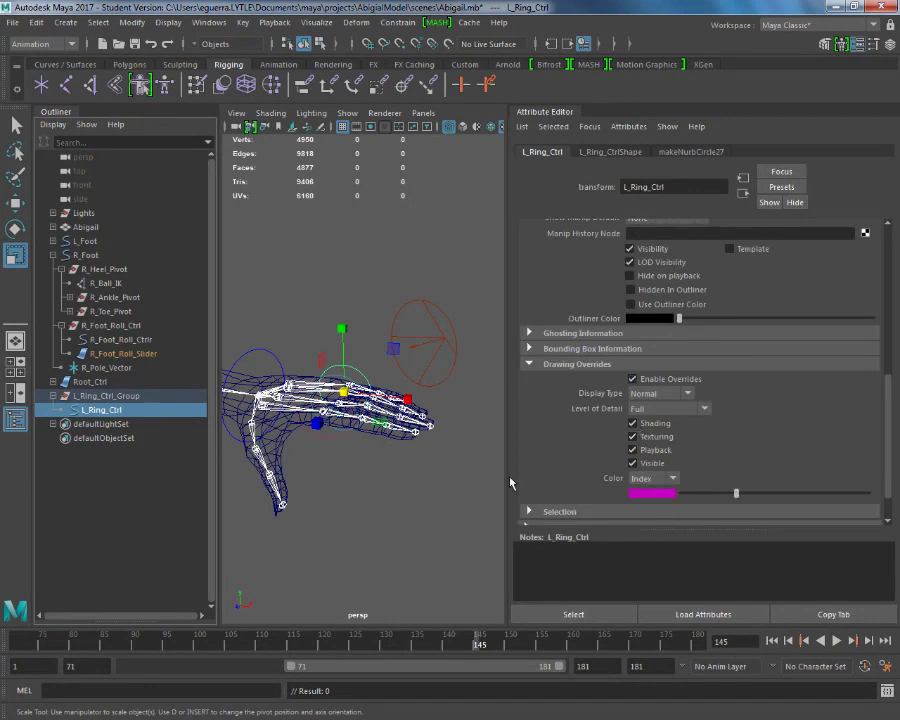
pyautogui.click(437, 489)
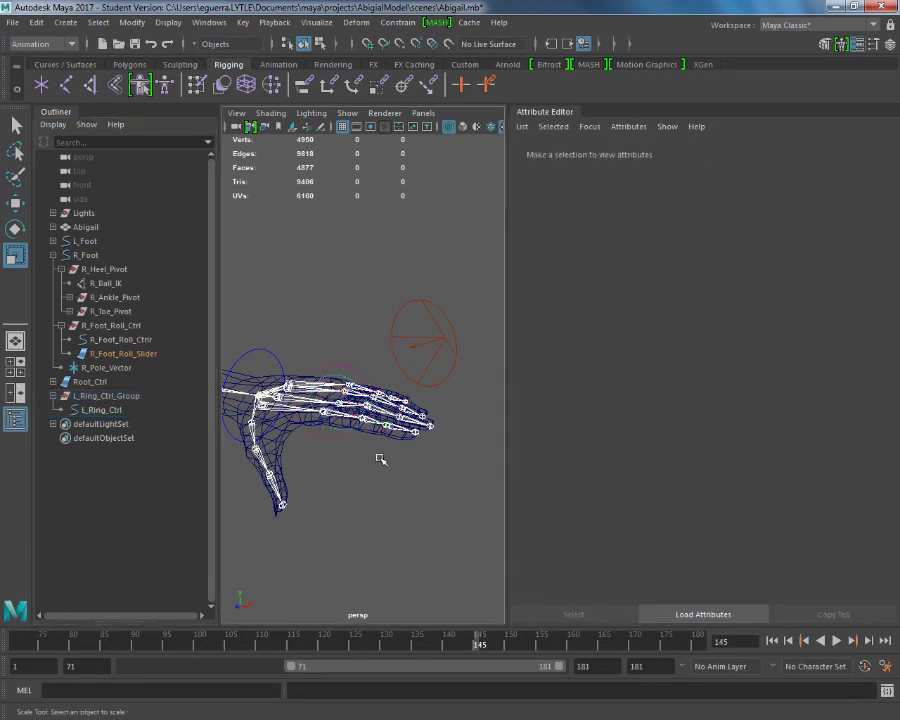
# Step: Hide the Attribute Editor so the viewport has its full width for a close view of the left hand
pyautogui.keyDown('alt'); pyautogui.moveTo(341, 321); pyautogui.dragTo(378, 307); pyautogui.keyUp('alt')
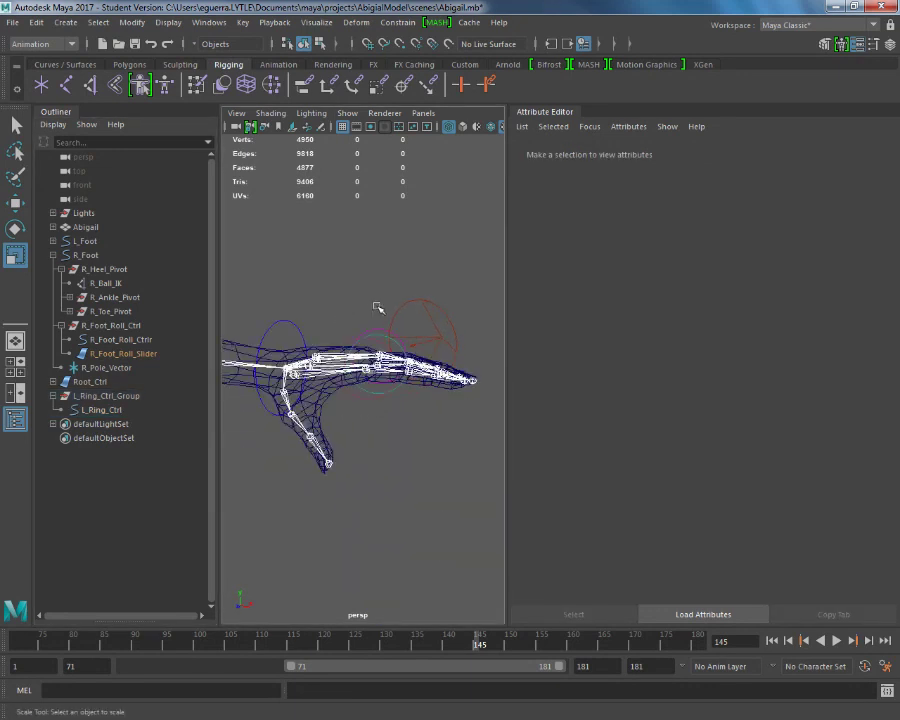
pyautogui.click(858, 44)
pyautogui.keyDown('alt'); pyautogui.moveTo(680, 412); pyautogui.dragTo(690, 434, button='right'); pyautogui.keyUp('alt')
pyautogui.keyDown('alt'); pyautogui.moveTo(690, 434); pyautogui.dragTo(683, 433, button='middle'); pyautogui.keyUp('alt')
pyautogui.keyDown('alt'); pyautogui.moveTo(680, 434); pyautogui.dragTo(536, 451); pyautogui.keyUp('alt')
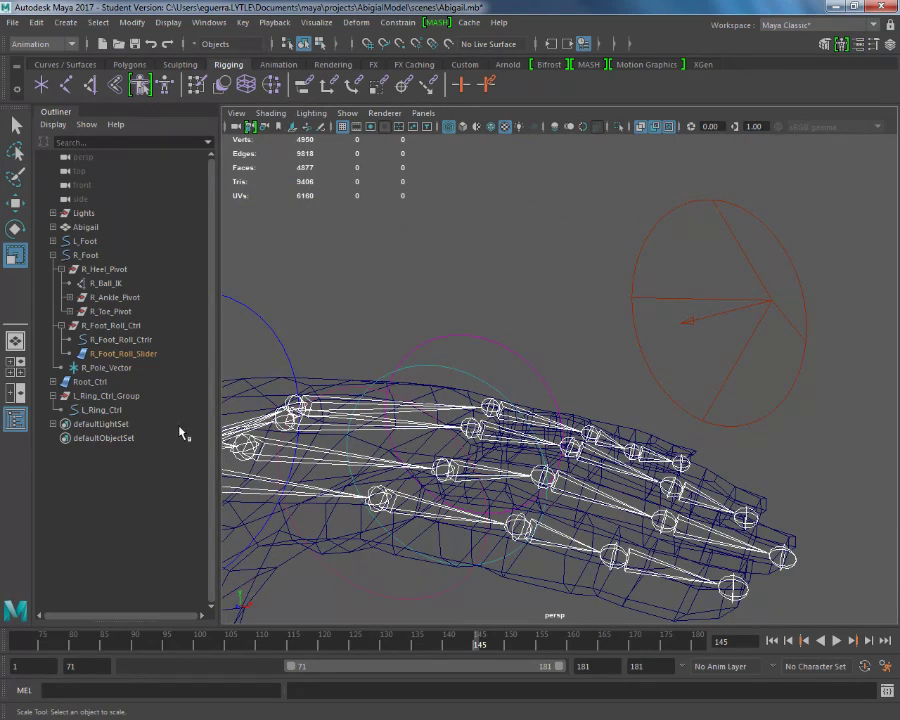
# Step: Open the Set Driven Key window with the Animation toolset active and place it over the Outliner side of the viewport
pyautogui.click(72, 46)
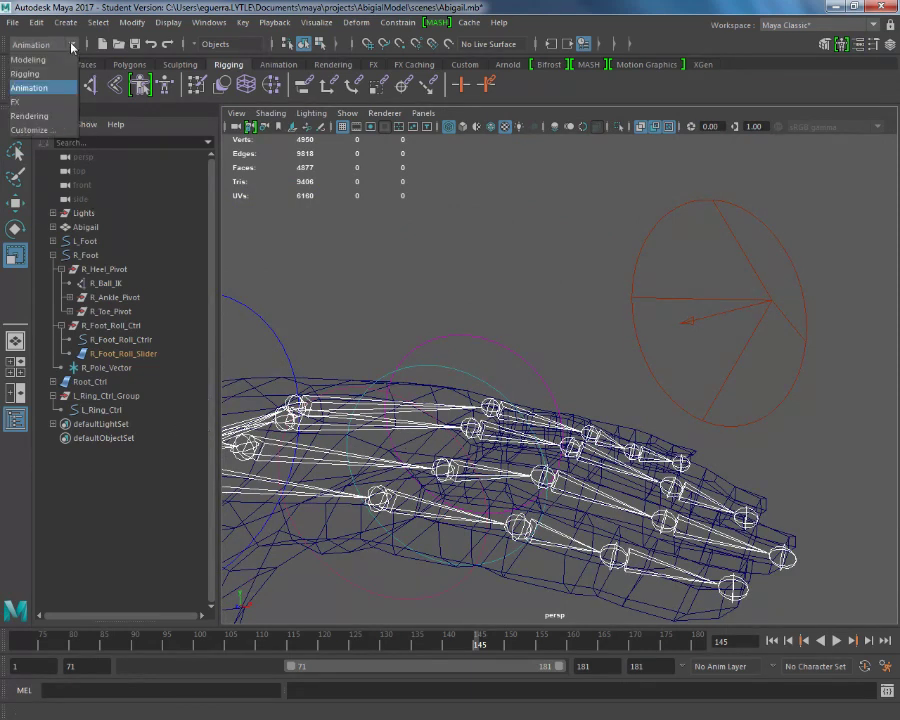
pyautogui.click(54, 89)
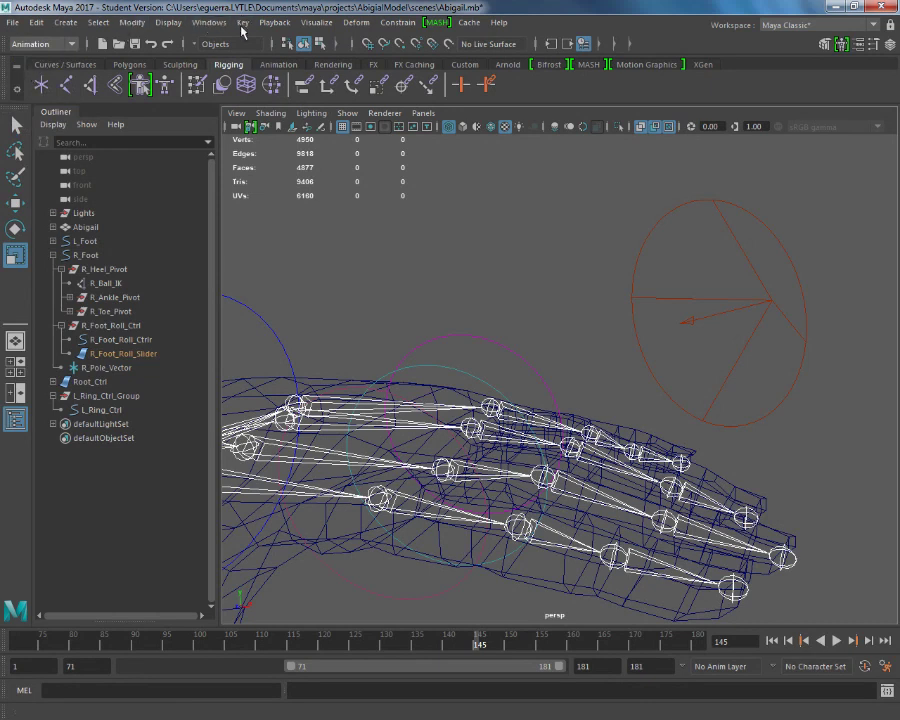
pyautogui.click(243, 23)
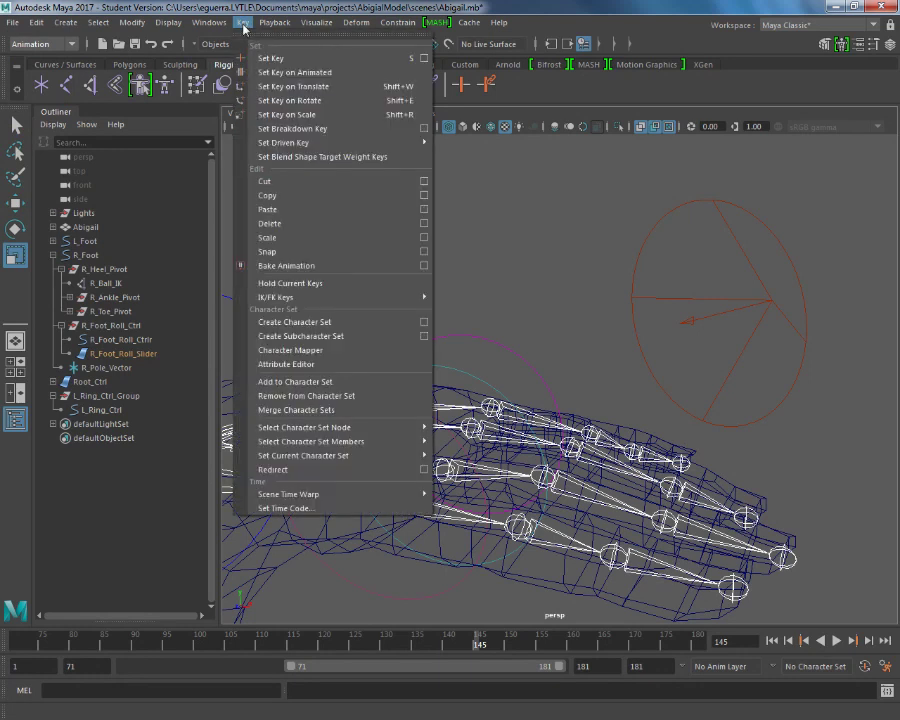
pyautogui.moveTo(281, 148)
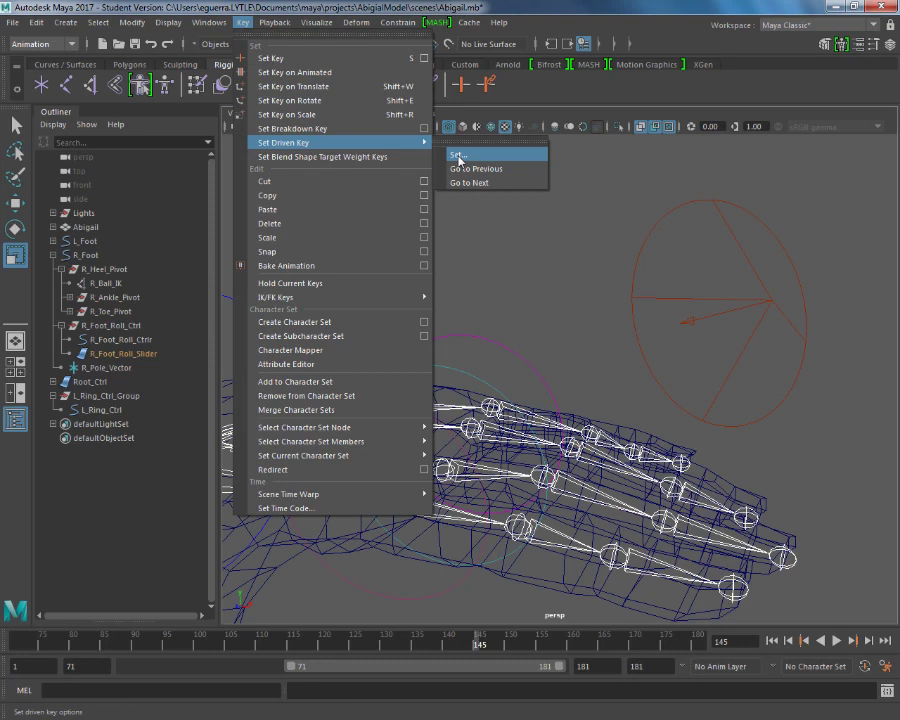
pyautogui.click(459, 156)
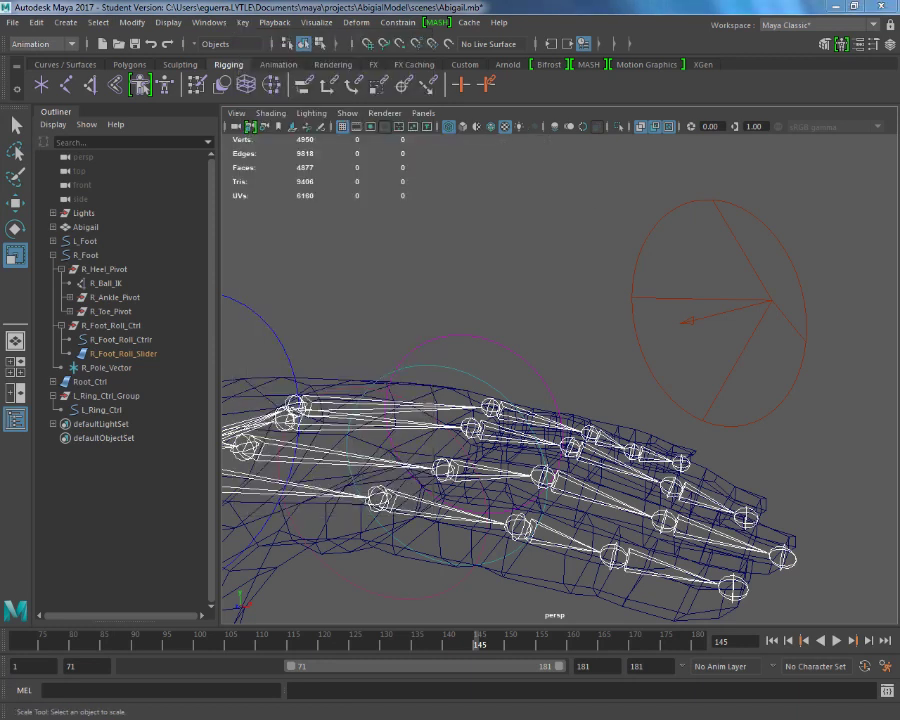
pyautogui.moveTo(800, 115); pyautogui.dragTo(275, 48)
# Step: Load L_Ring_Ctrl as the driver in the Set Driven Key window and move the window clear of the control circle
pyautogui.click(531, 364)
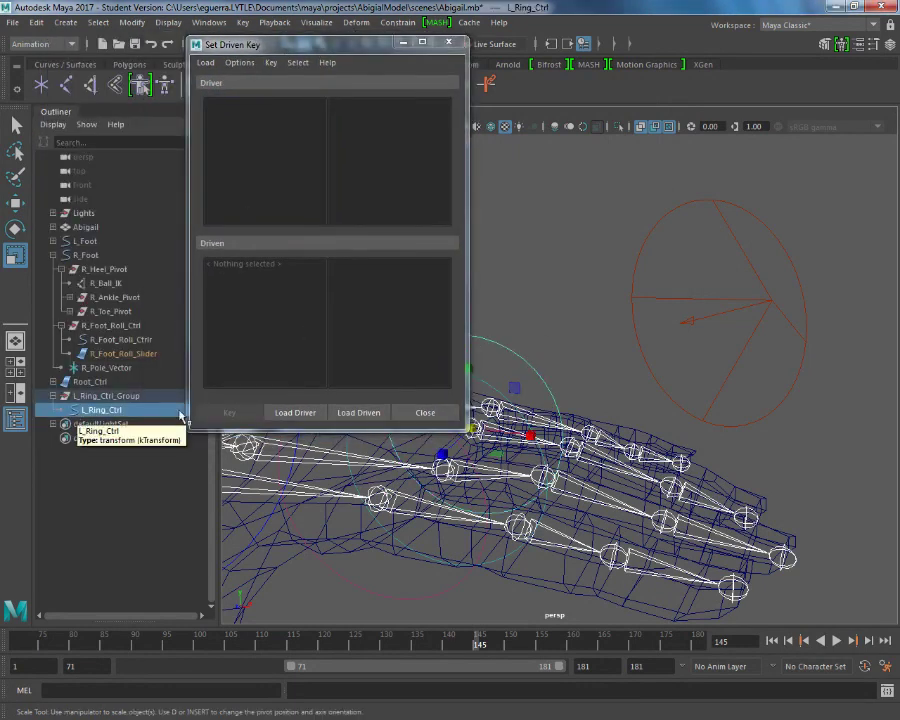
pyautogui.click(285, 412)
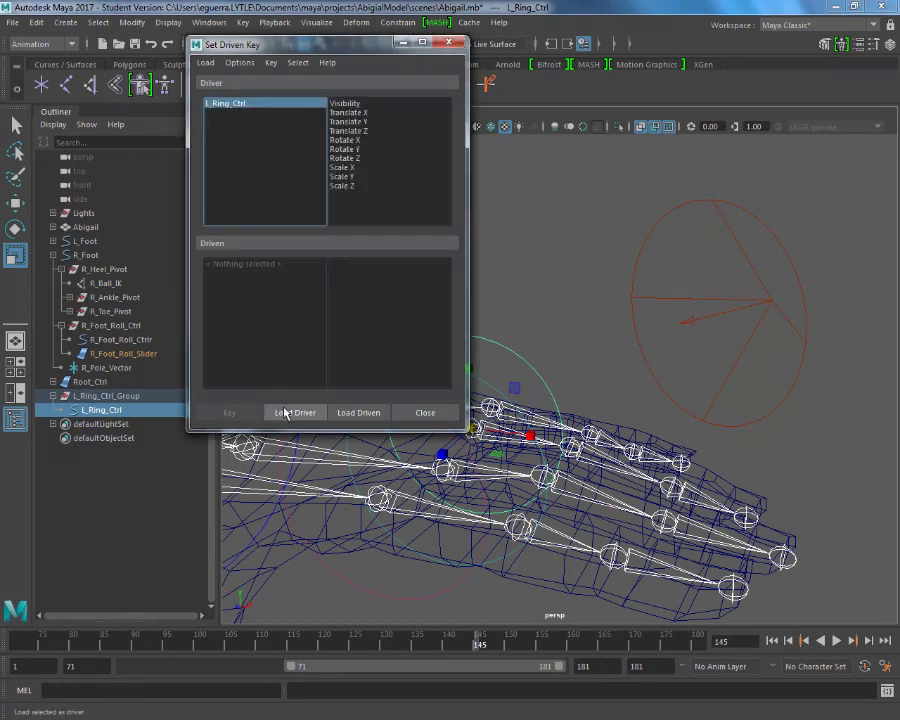
pyautogui.moveTo(300, 44); pyautogui.dragTo(154, 214)
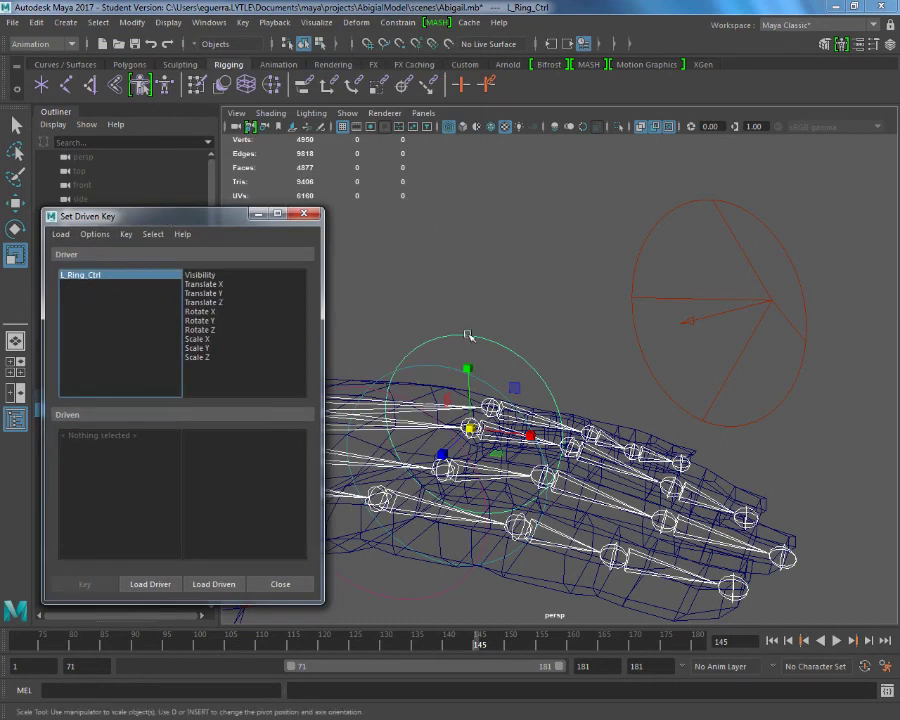
# Step: Check L_Ring_Ctrl's bending axis with the Rotate tool, choose Rotate Z as the driver attribute, and minimize the Set Driven Key window
pyautogui.press('e')
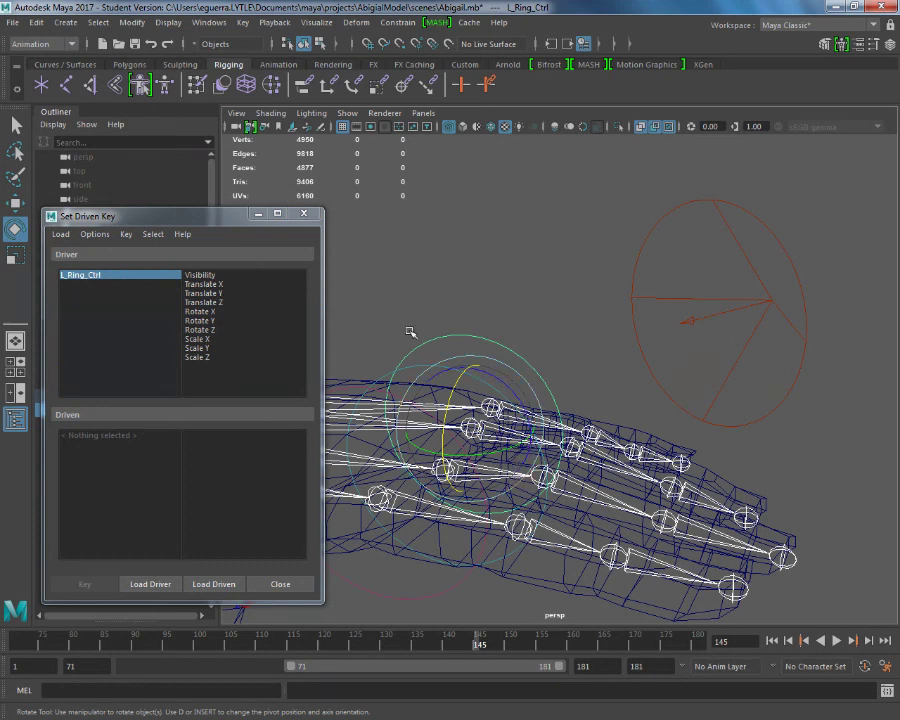
pyautogui.click(510, 397)
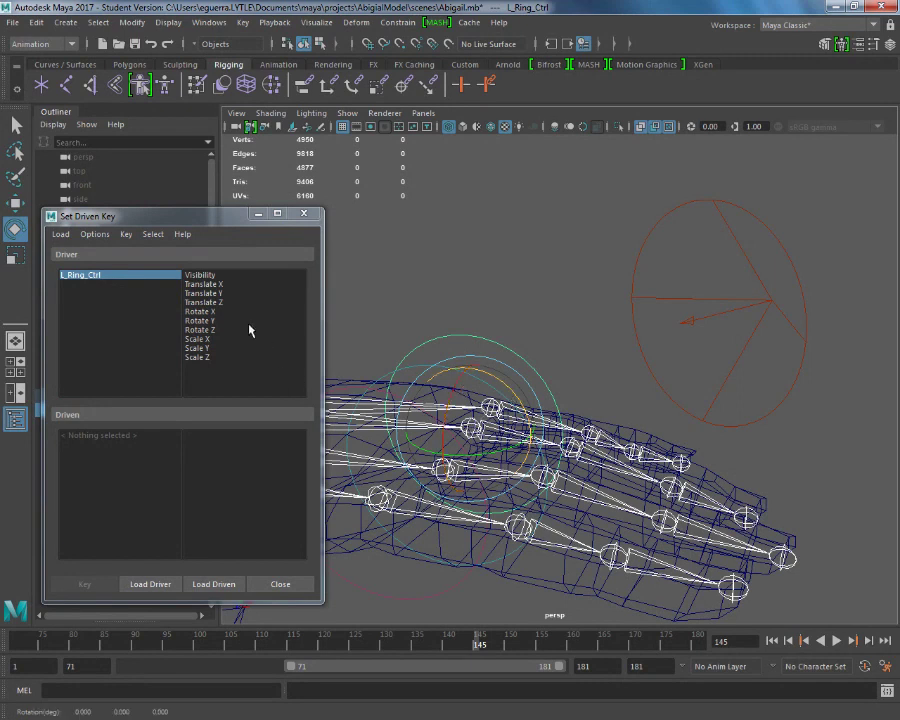
pyautogui.click(203, 330)
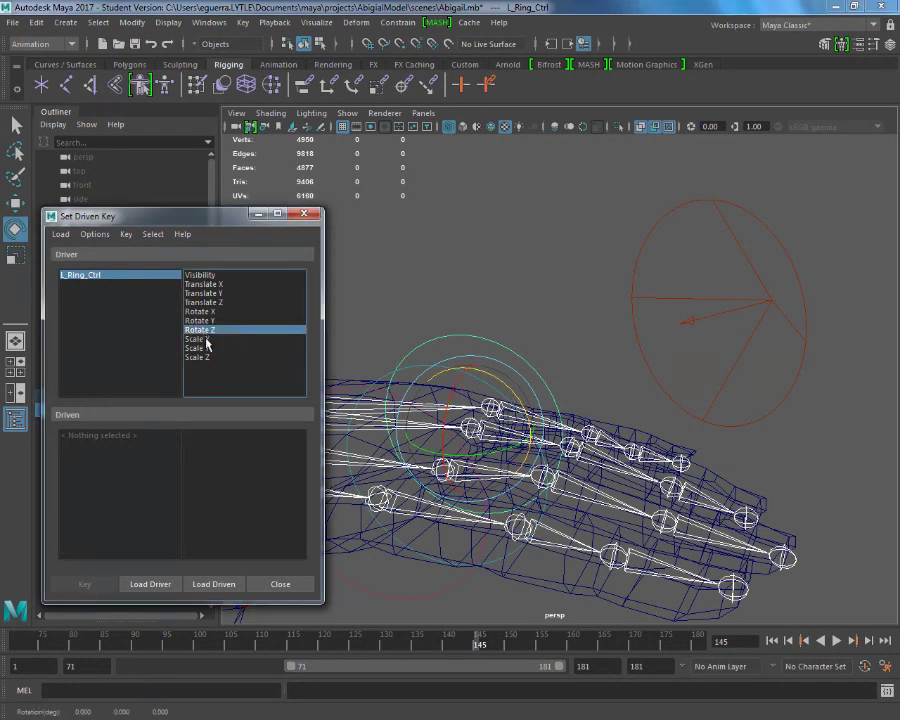
pyautogui.click(259, 213)
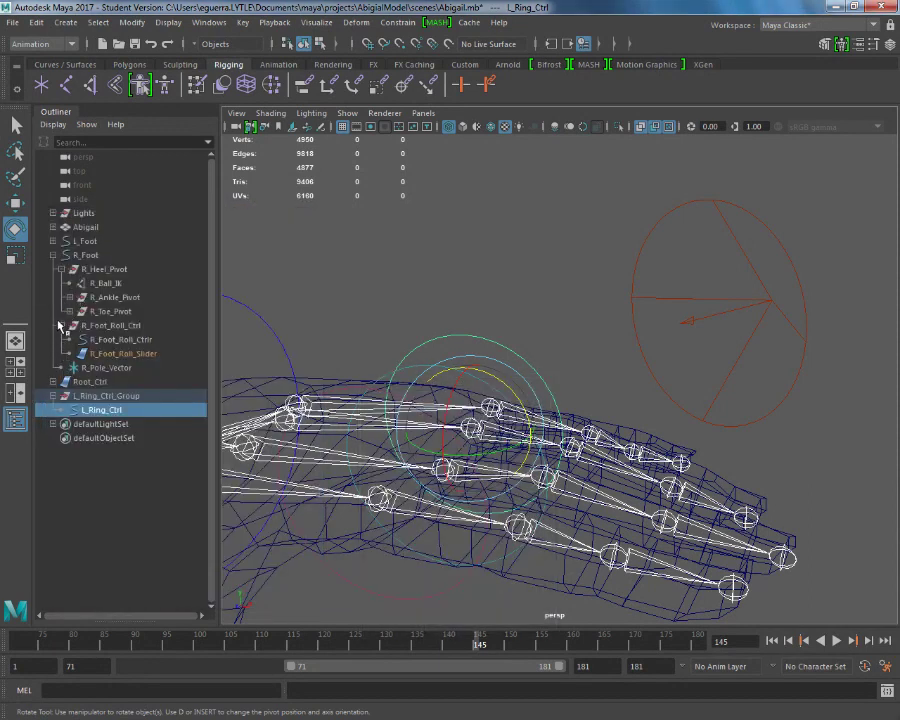
# Step: Expand Root_Ctrl's spine hierarchy down to the L_Wrist finger joints, collapse the pelvis branch, and widen the Outliner to show full names
pyautogui.click(52, 382)
pyautogui.scroll(-2, 106, 515)
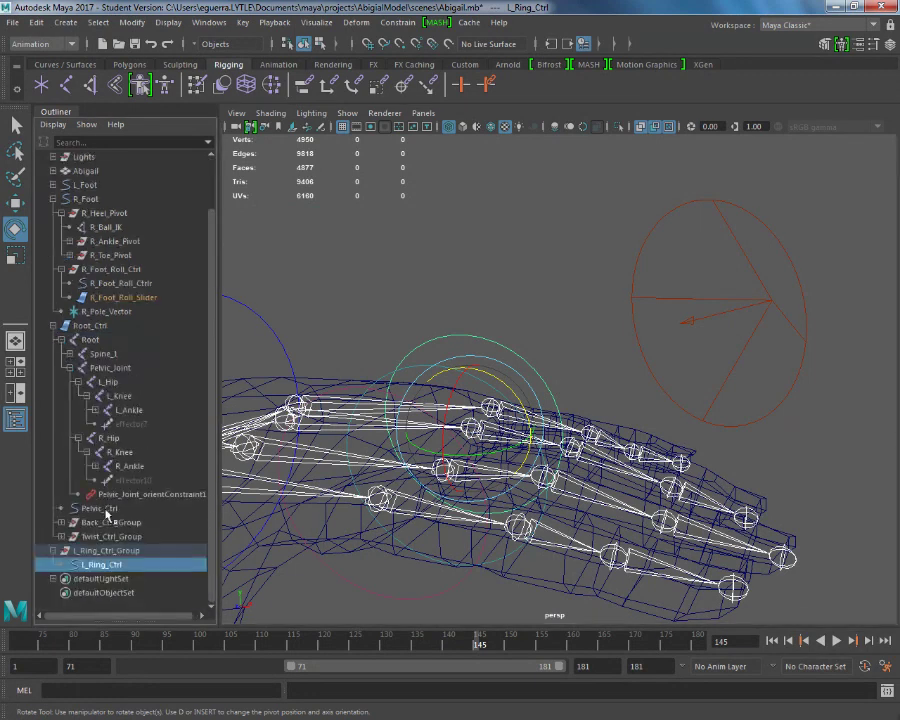
pyautogui.click(78, 438)
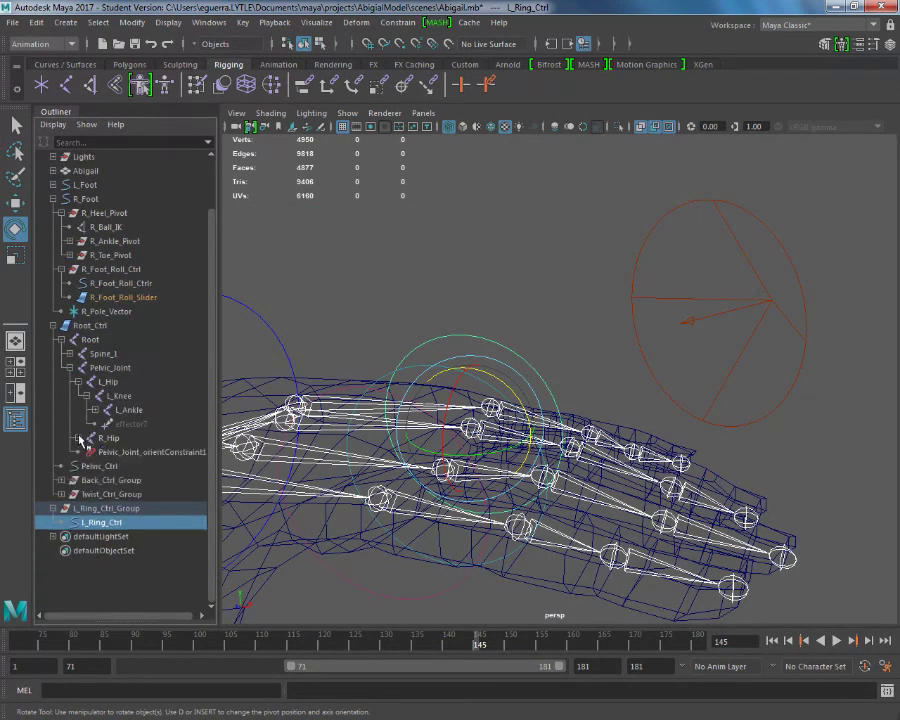
pyautogui.click(69, 410)
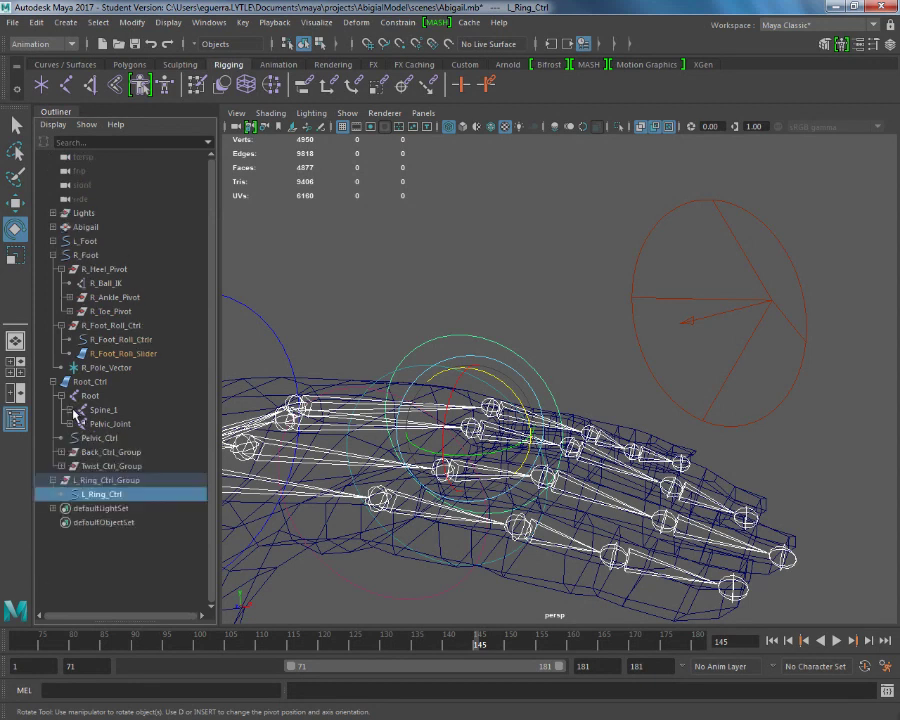
pyautogui.keyDown('shift'); pyautogui.click(70, 411); pyautogui.keyUp('shift')
pyautogui.scroll(-4, 170, 578)
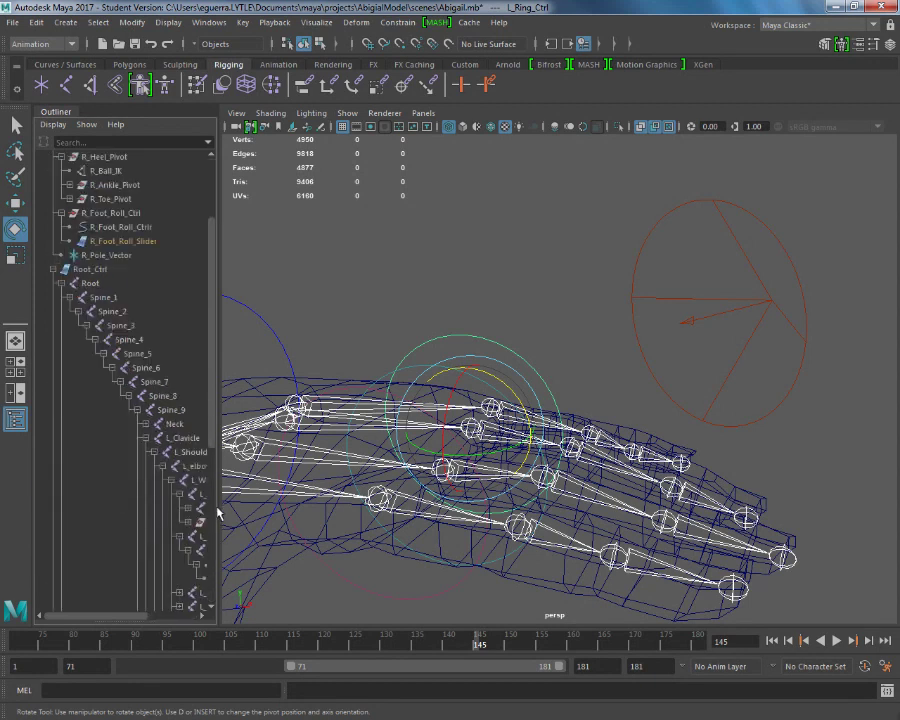
pyautogui.moveTo(217, 512); pyautogui.dragTo(302, 566)
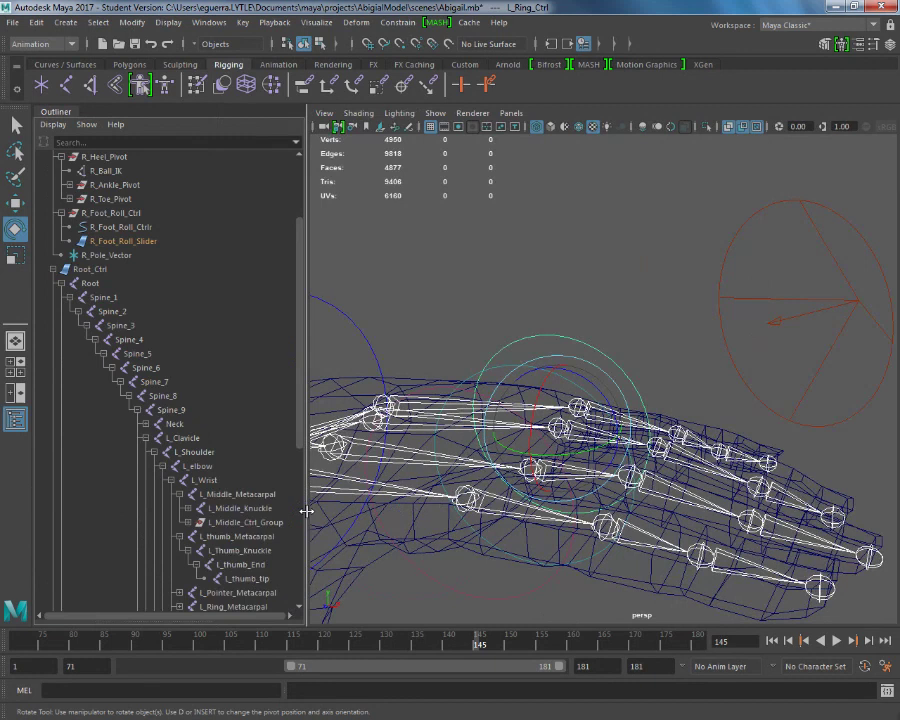
pyautogui.scroll(-4, 188, 412)
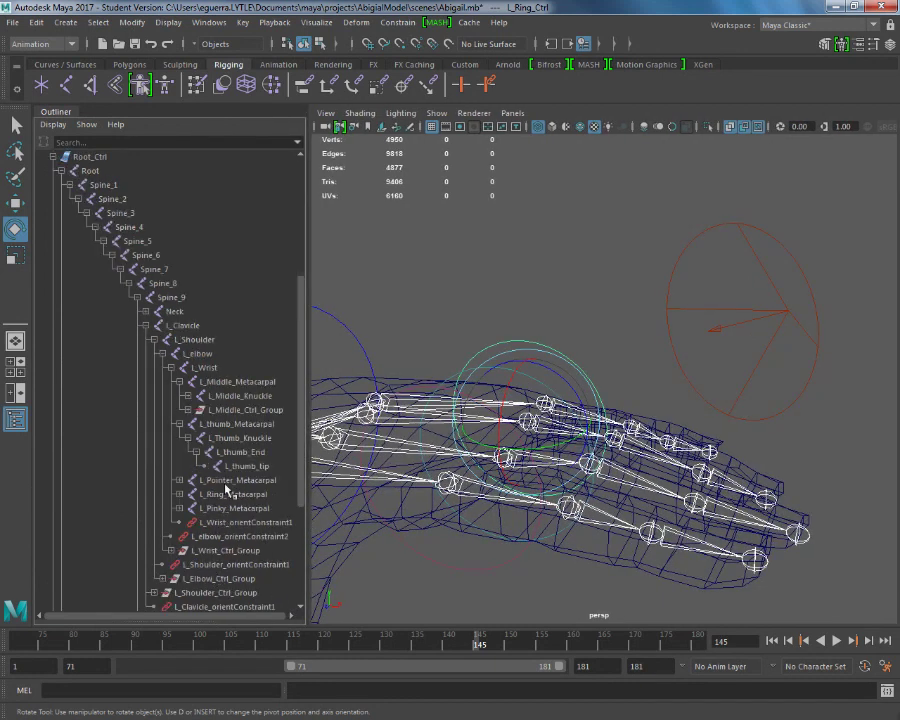
# Step: Collapse the thumb branch and expand the ring finger chain from L_Ring_Metacarpal down to L_Ring_End
pyautogui.click(188, 397)
pyautogui.click(188, 397)
pyautogui.click(188, 397)
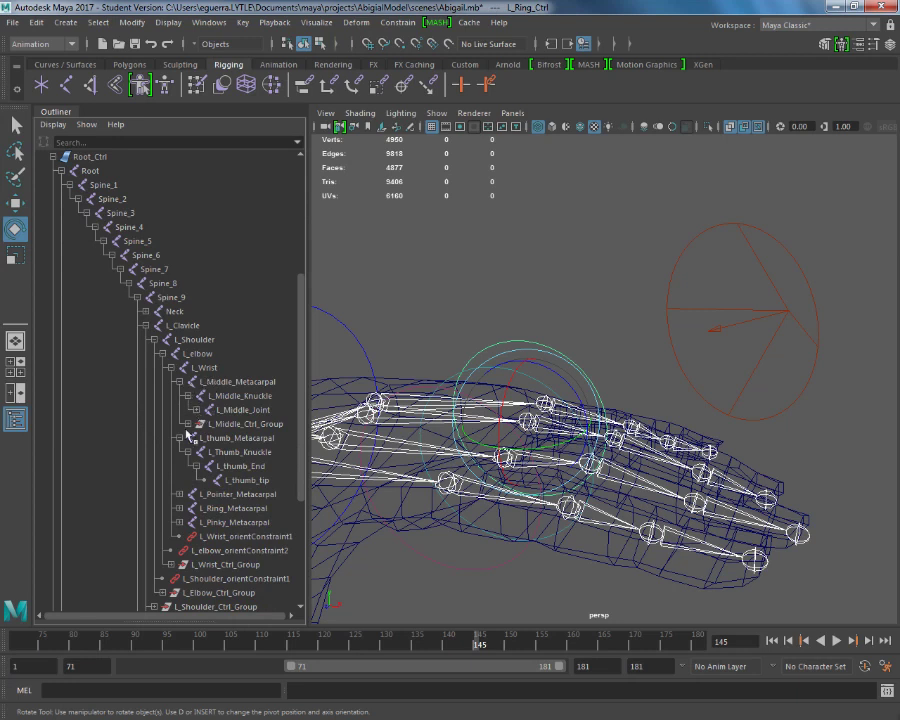
pyautogui.click(179, 438)
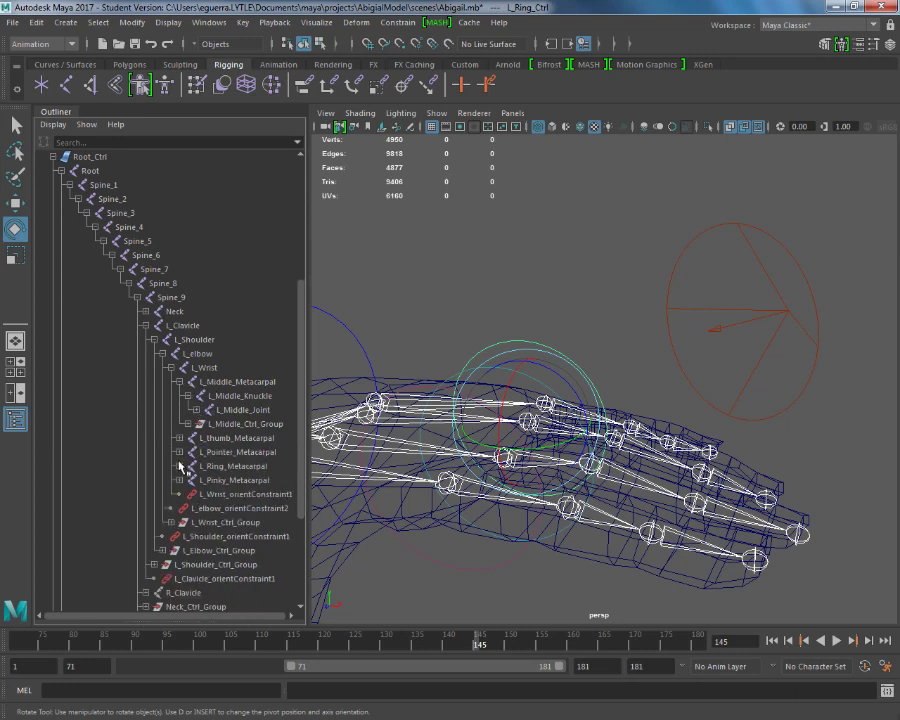
pyautogui.click(214, 468)
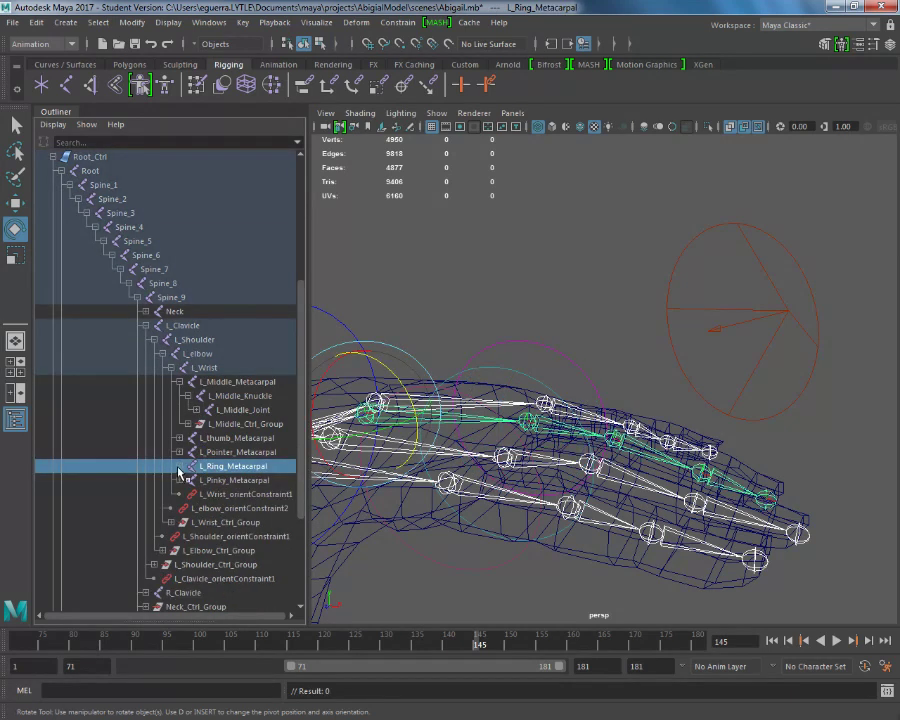
pyautogui.click(179, 466)
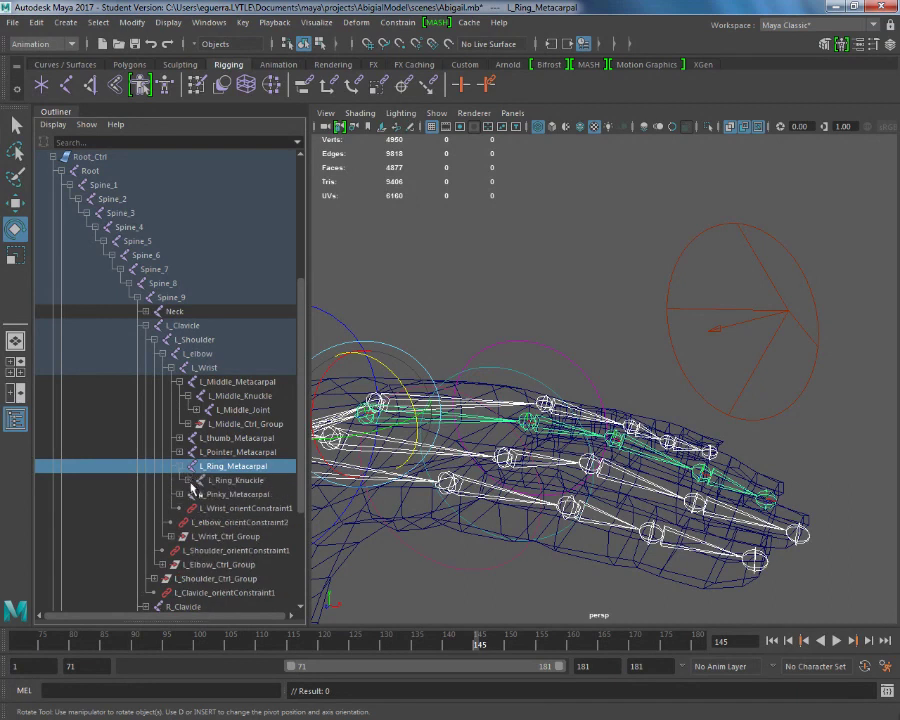
pyautogui.click(188, 481)
pyautogui.click(197, 495)
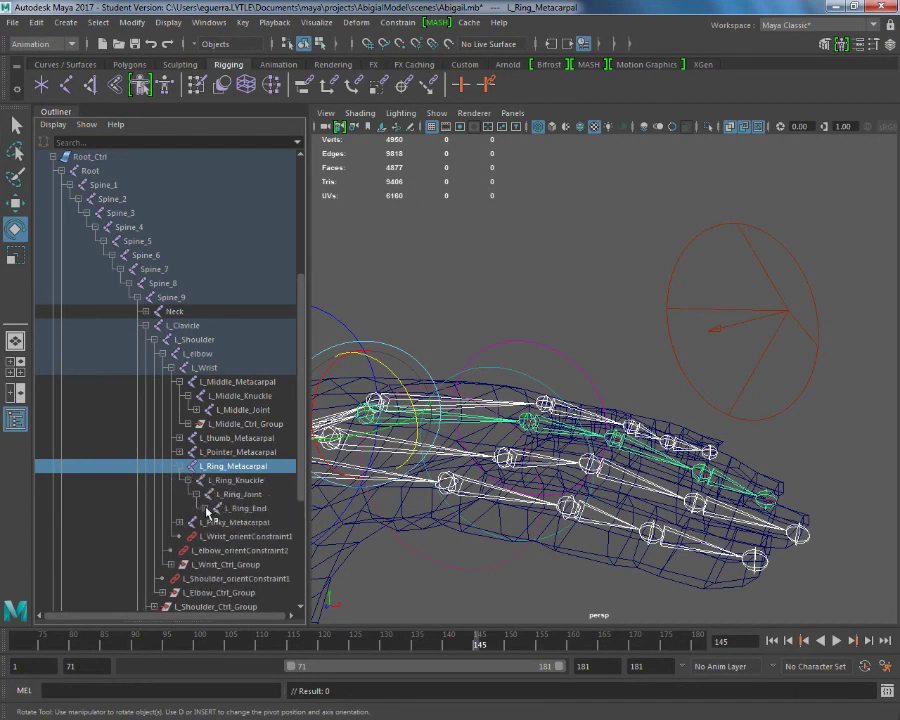
# Step: Expand L_Ring_End and load the joints L_Ring_Knuckle through L_Ring_Tip as the driven objects in the Set Driven Key window
pyautogui.click(206, 509)
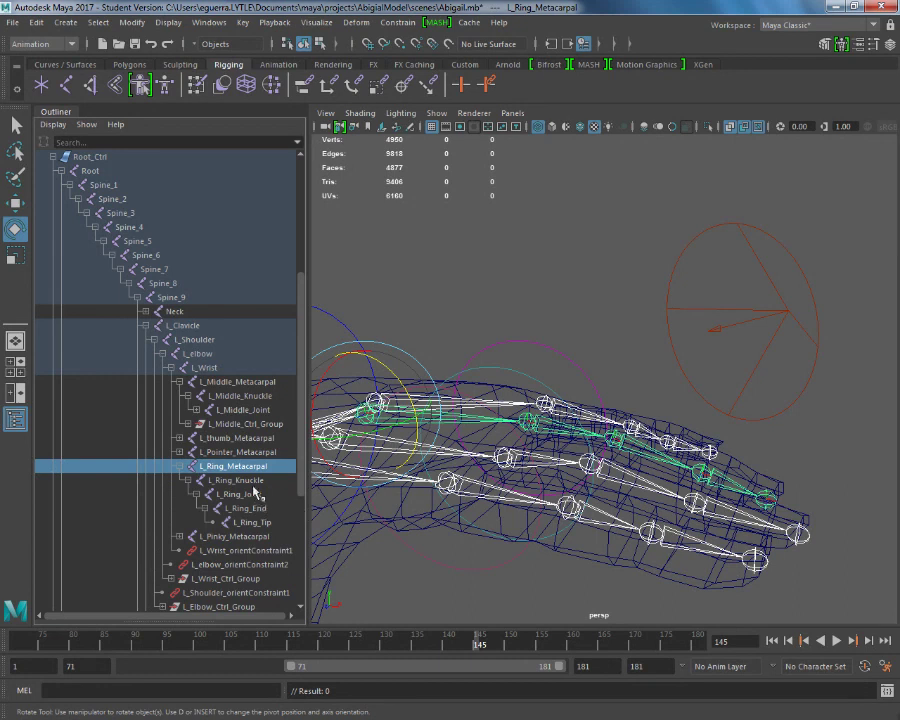
pyautogui.moveTo(250, 481); pyautogui.dragTo(282, 525)
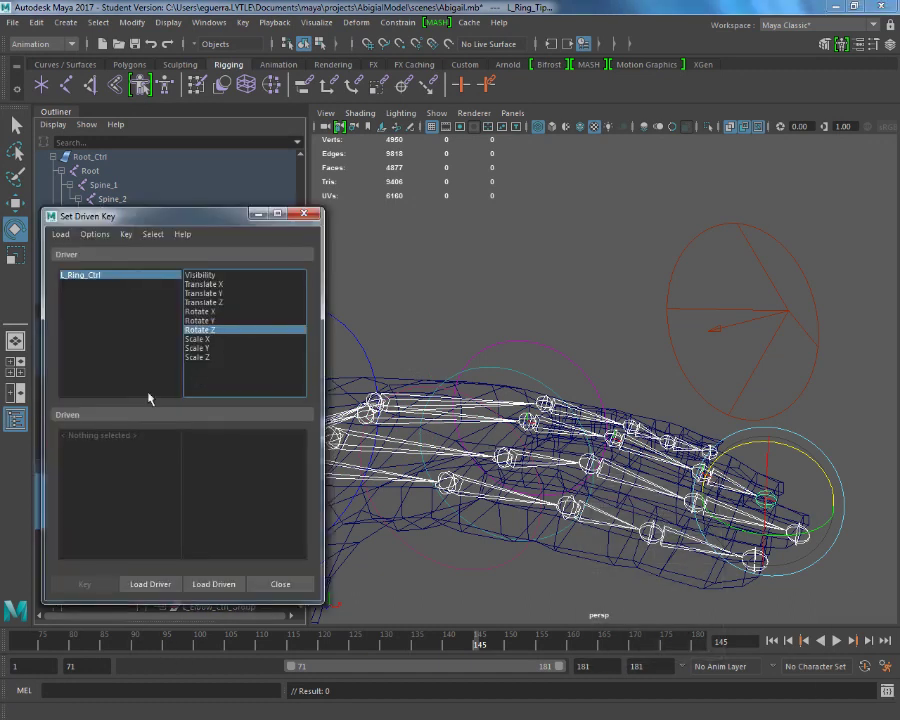
pyautogui.click(212, 585)
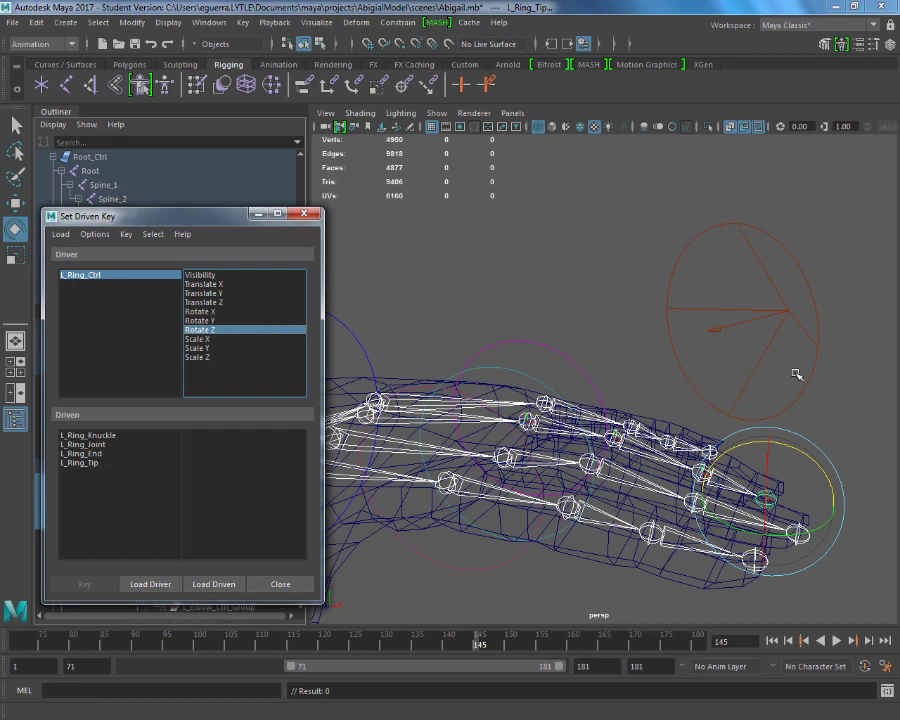
# Step: Examine the orientation axes of the ring finger joints from knuckle to tip up close
pyautogui.keyDown('alt'); pyautogui.moveTo(814, 366); pyautogui.dragTo(786, 372); pyautogui.keyUp('alt')
pyautogui.keyDown('alt'); pyautogui.moveTo(554, 502); pyautogui.dragTo(631, 449, button='middle'); pyautogui.keyUp('alt')
pyautogui.keyDown('alt'); pyautogui.moveTo(631, 449); pyautogui.dragTo(653, 478, button='right'); pyautogui.keyUp('alt')
pyautogui.keyDown('alt'); pyautogui.moveTo(653, 478); pyautogui.dragTo(680, 467, button='middle'); pyautogui.keyUp('alt')
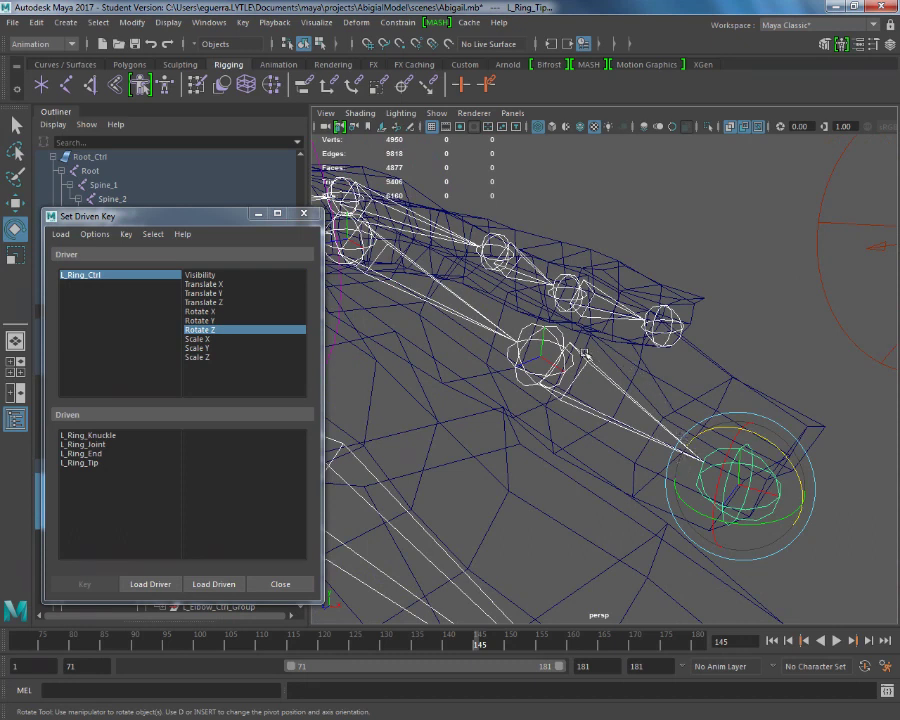
pyautogui.keyDown('alt'); pyautogui.moveTo(412, 249); pyautogui.dragTo(582, 353, button='middle'); pyautogui.keyUp('alt')
pyautogui.keyDown('alt'); pyautogui.moveTo(582, 353); pyautogui.dragTo(617, 370, button='right'); pyautogui.keyUp('alt')
pyautogui.keyDown('alt'); pyautogui.moveTo(612, 370); pyautogui.dragTo(647, 381, button='middle'); pyautogui.keyUp('alt')
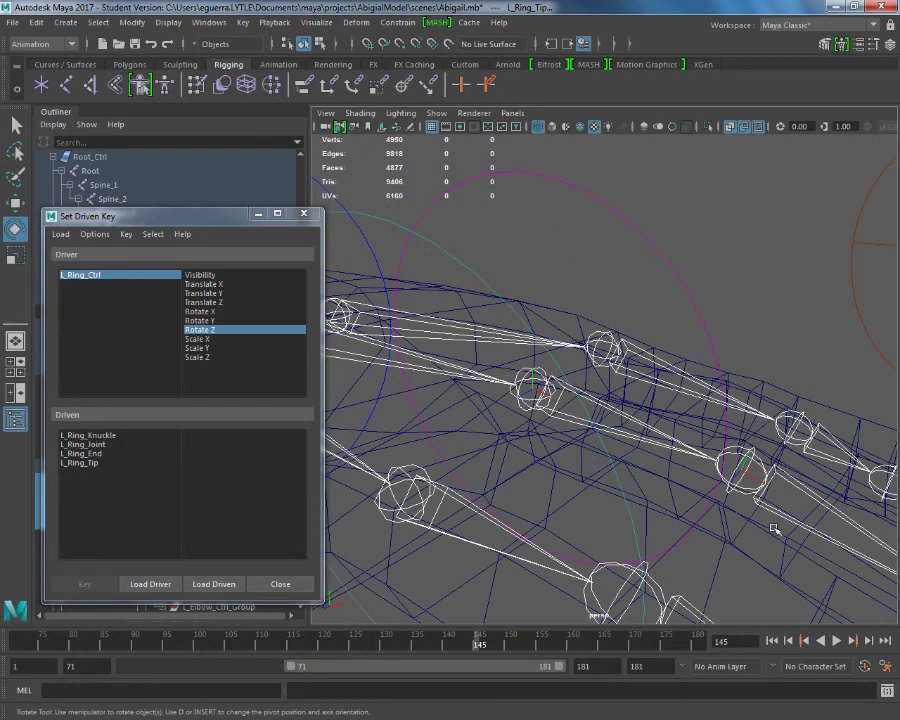
pyautogui.keyDown('alt'); pyautogui.moveTo(520, 330); pyautogui.dragTo(629, 367, button='middle'); pyautogui.keyUp('alt')
pyautogui.keyDown('alt'); pyautogui.moveTo(630, 368); pyautogui.dragTo(576, 343, button='right'); pyautogui.keyUp('alt')
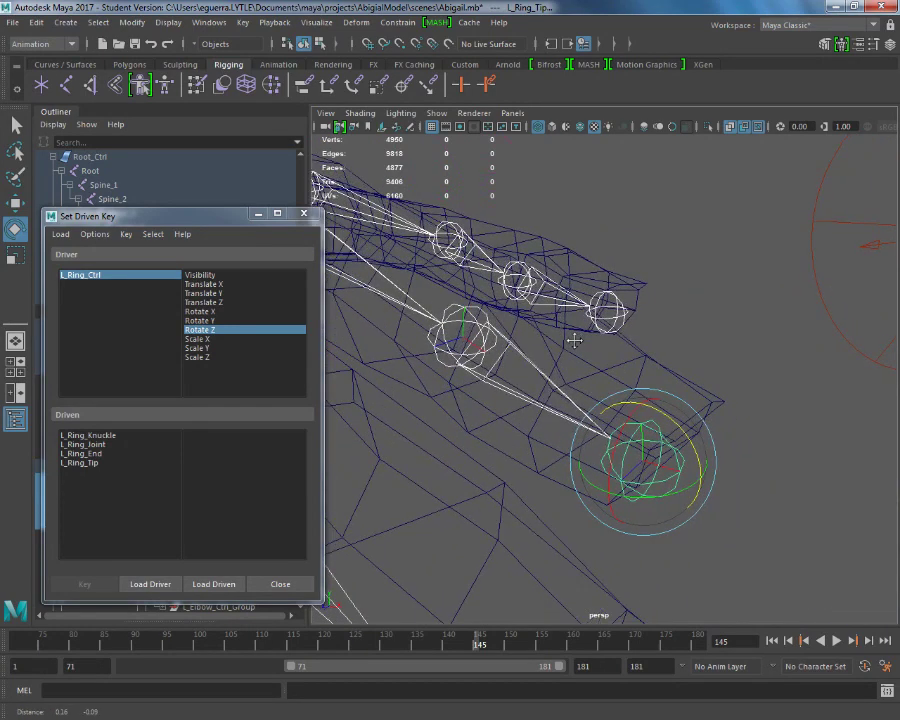
# Step: Try to display the ring finger joints' local rotation axes from component mode, and return to object selection mode
pyautogui.click(320, 44)
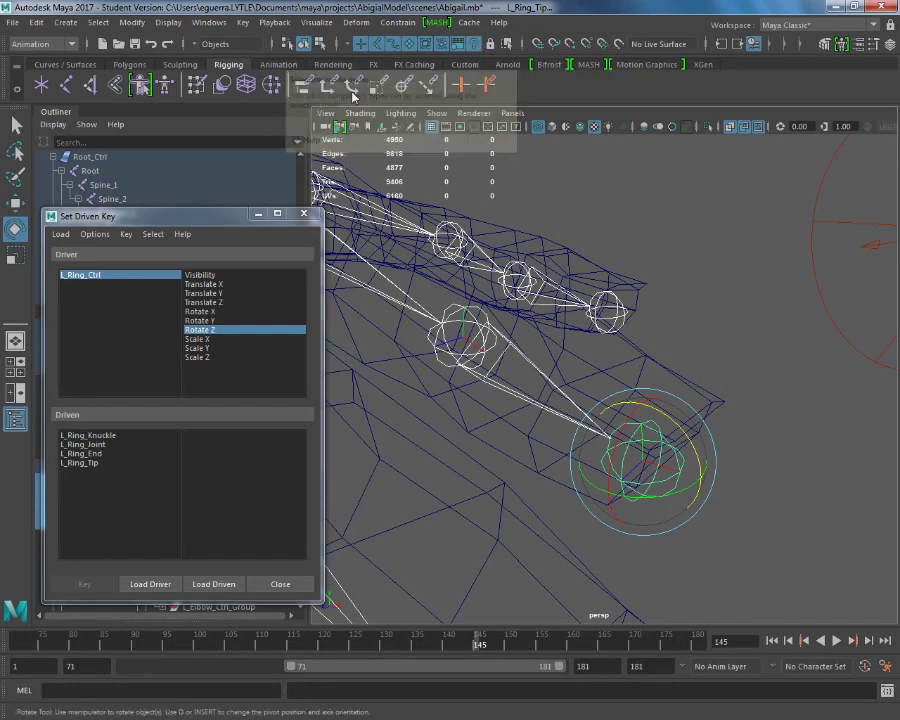
pyautogui.click(320, 43)
pyautogui.rightClick(475, 44)
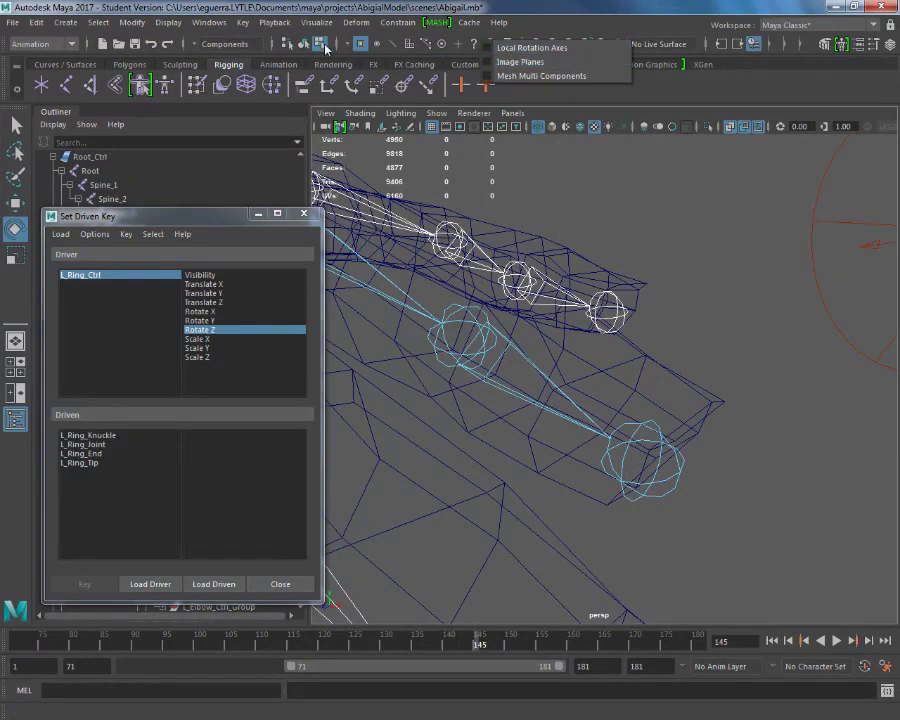
pyautogui.click(168, 22)
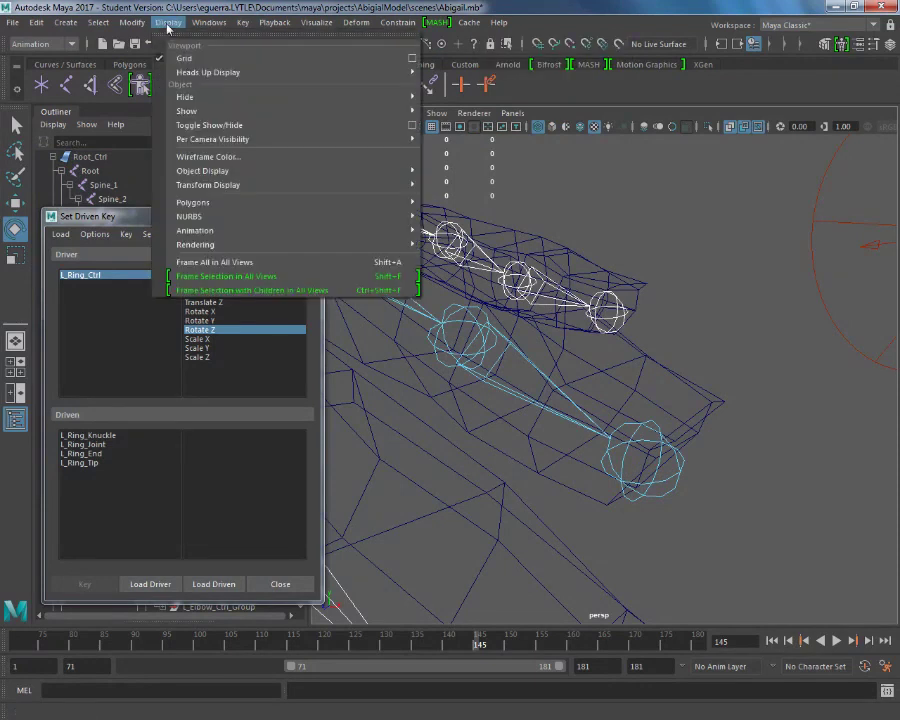
pyautogui.moveTo(296, 183)
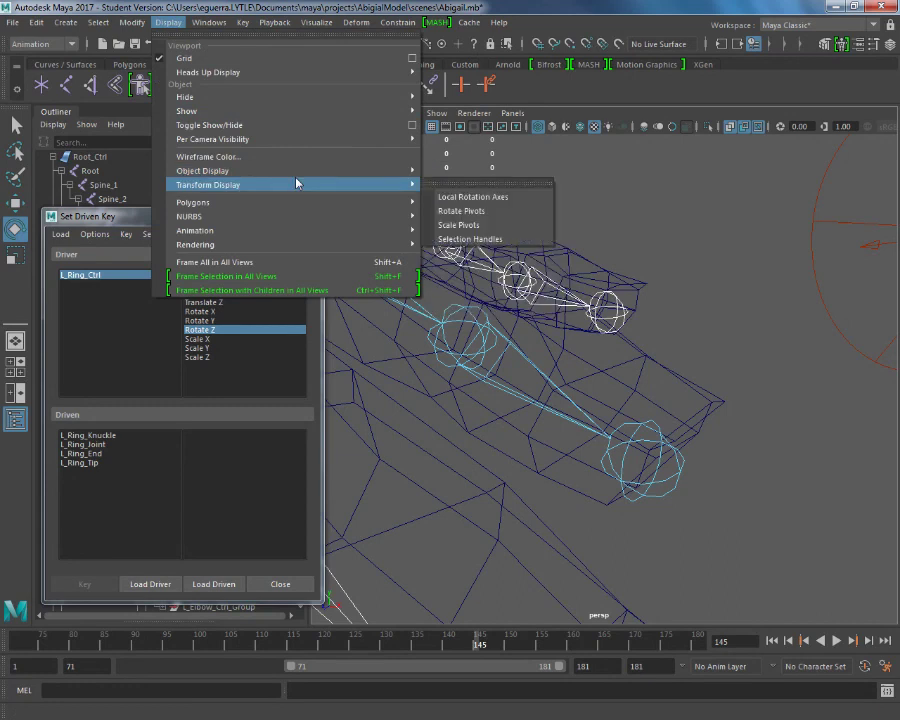
pyautogui.click(484, 198)
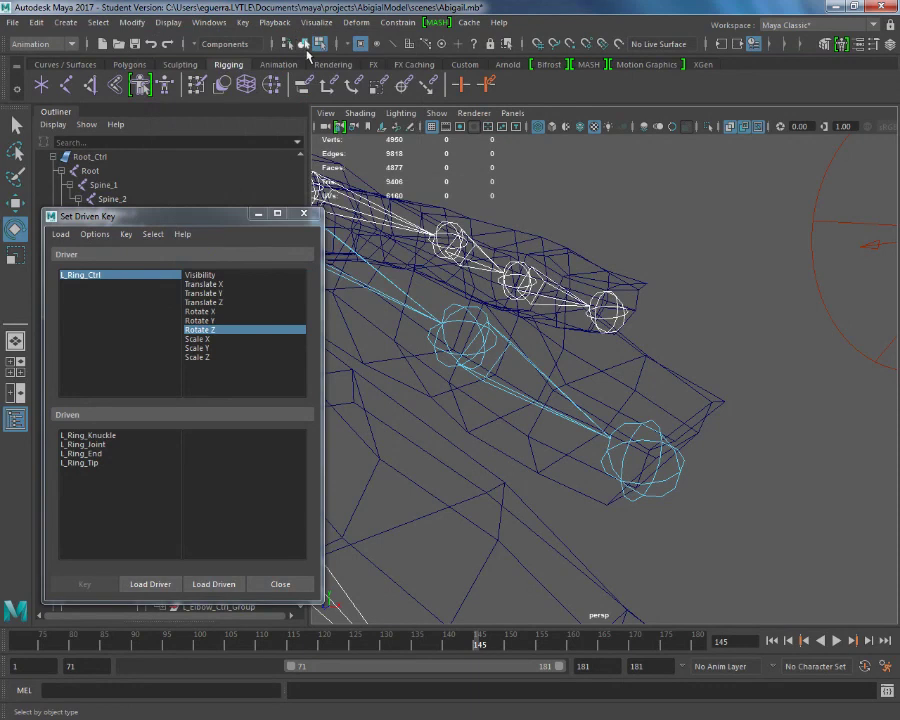
pyautogui.click(304, 44)
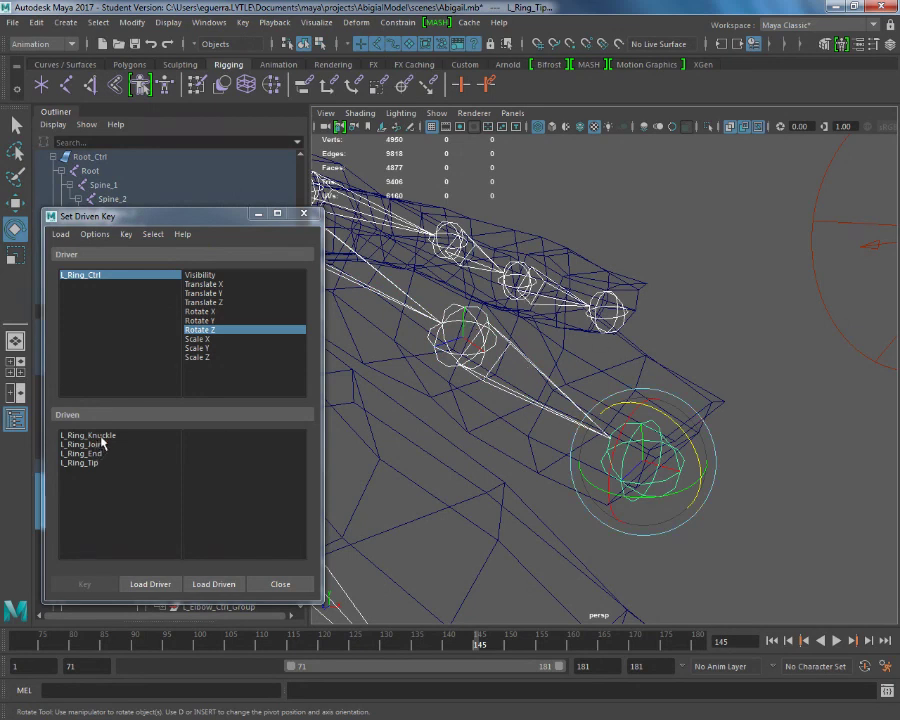
# Step: Test-curl the four driven ring finger joints about their Z axis with the Rotate tool, and undo the rotation
pyautogui.moveTo(72, 436); pyautogui.dragTo(78, 462)
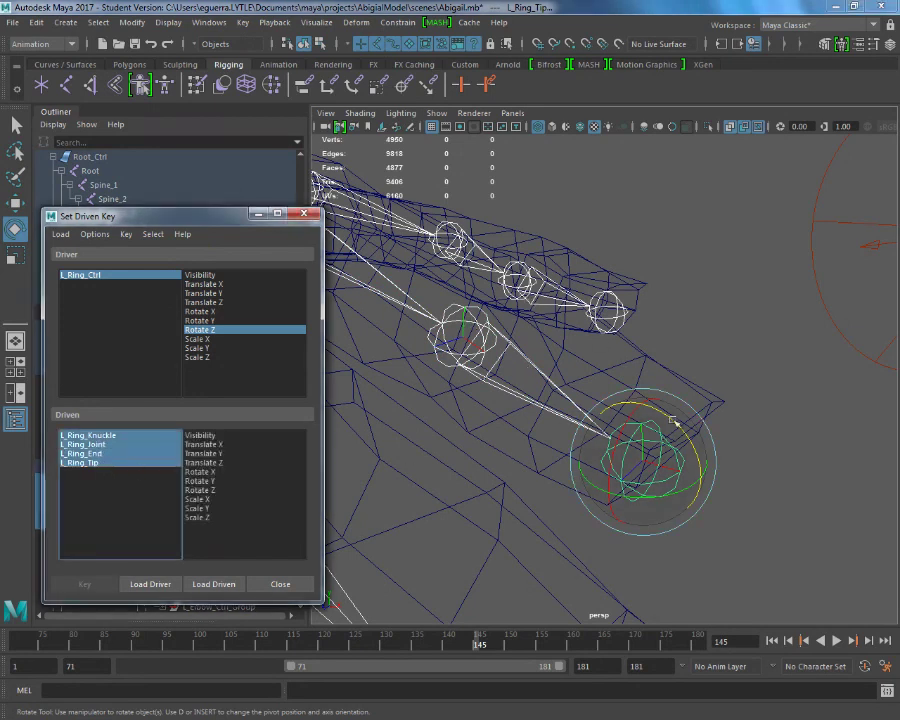
pyautogui.click(628, 489)
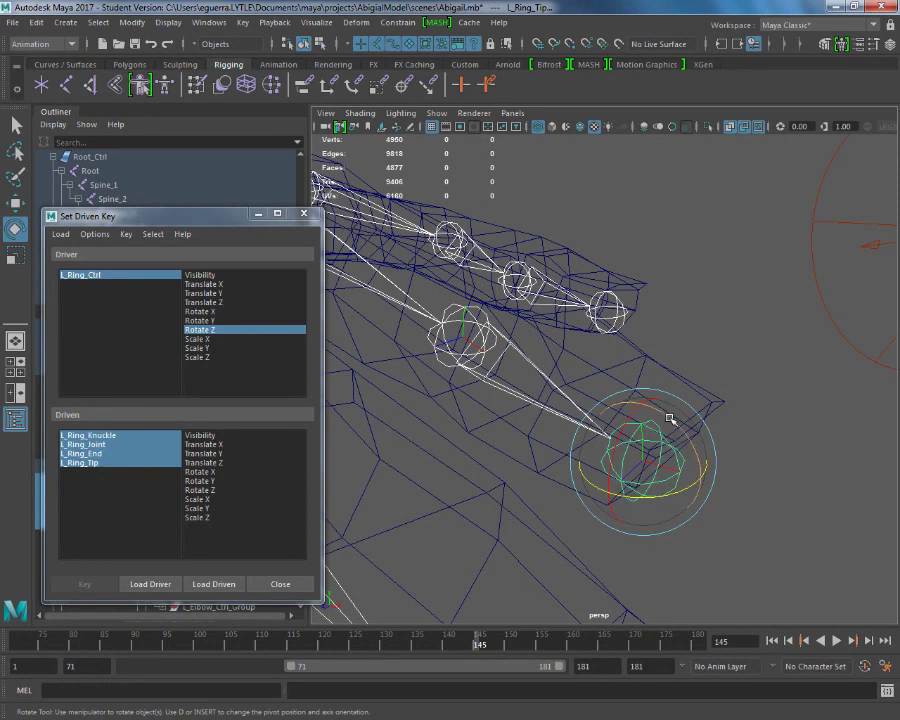
pyautogui.moveTo(670, 418); pyautogui.dragTo(681, 511)
pyautogui.hotkey('ctrl', 'z')
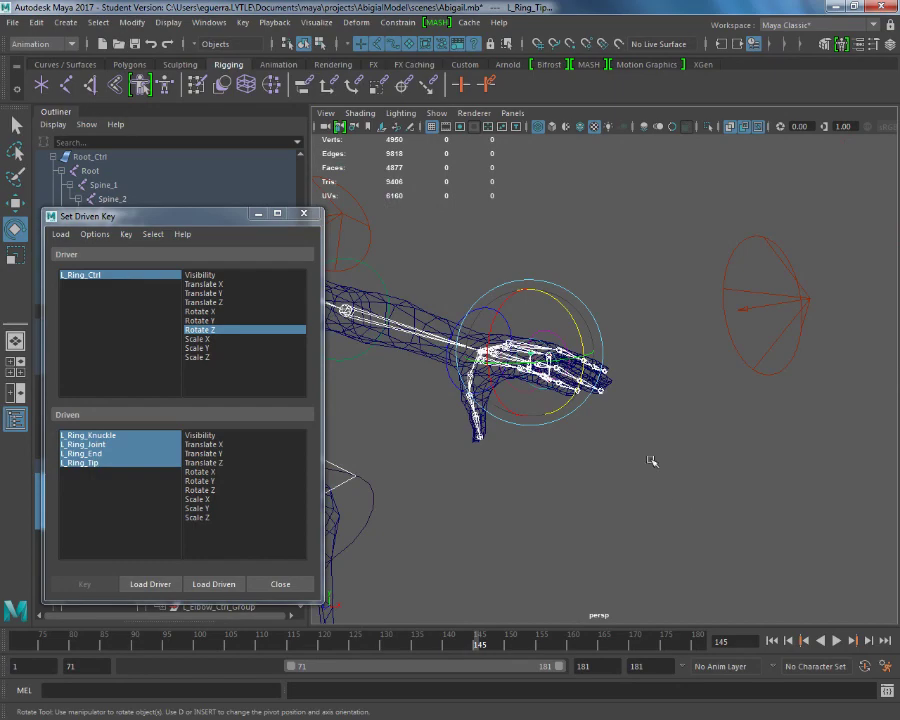
pyautogui.moveTo(638, 454)
pyautogui.keyDown('alt'); pyautogui.mouseDown()
pyautogui.moveTo(650, 454)
pyautogui.moveTo(629, 457)
pyautogui.mouseUp(); pyautogui.keyUp('alt')
pyautogui.keyDown('alt'); pyautogui.moveTo(619, 460); pyautogui.dragTo(733, 438, button='middle'); pyautogui.keyUp('alt')
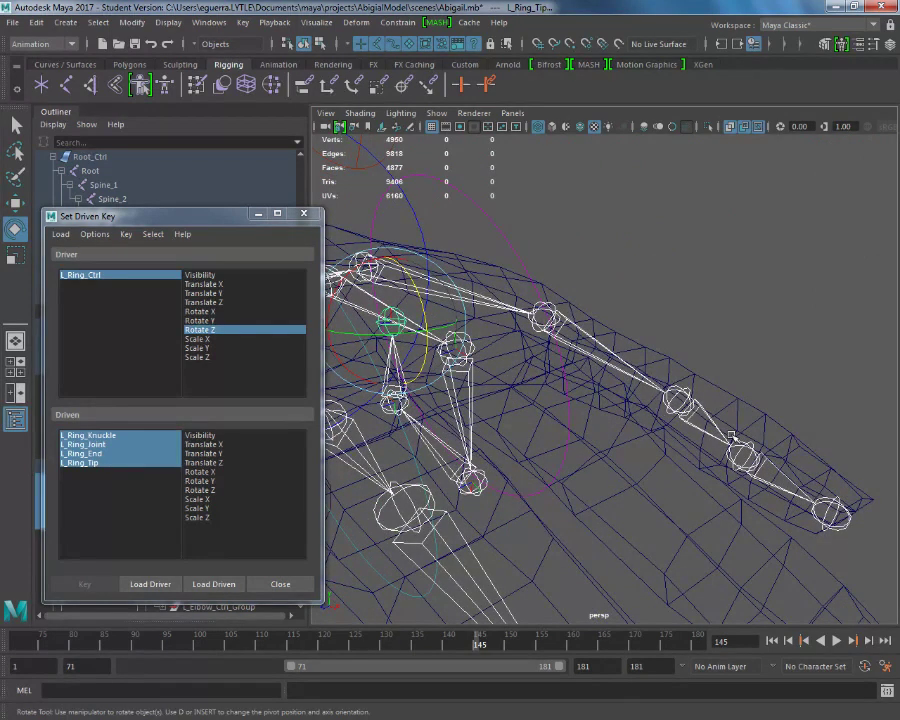
pyautogui.hotkey('ctrl', 'z')
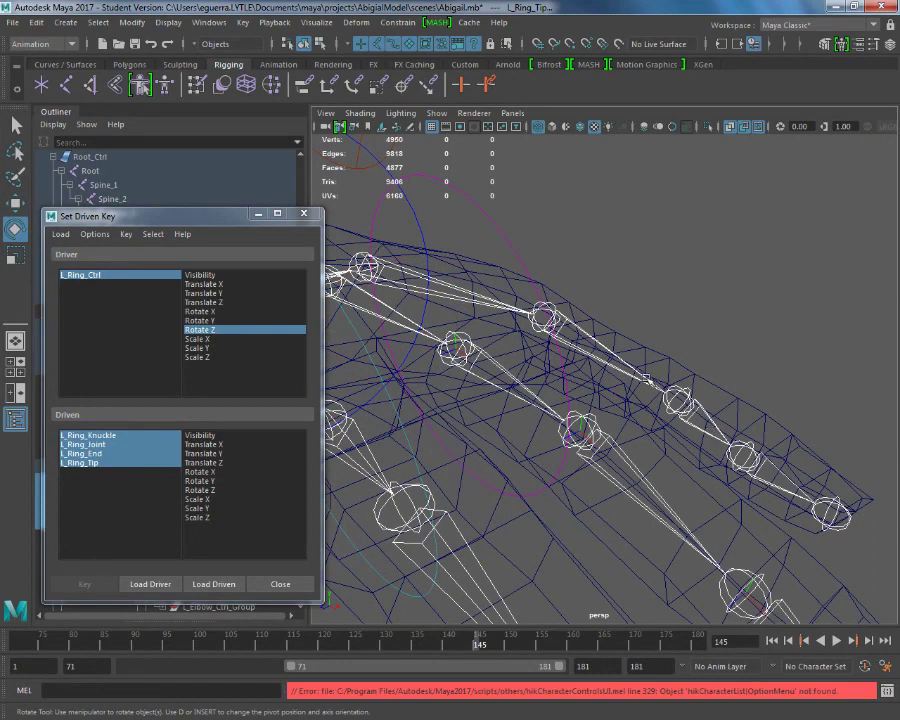
# Step: Reselect L_Ring_Knuckle, L_Ring_Joint, L_Ring_End and L_Ring_Tip as driven objects and choose Rotate Z as their driven attribute
pyautogui.click(516, 250)
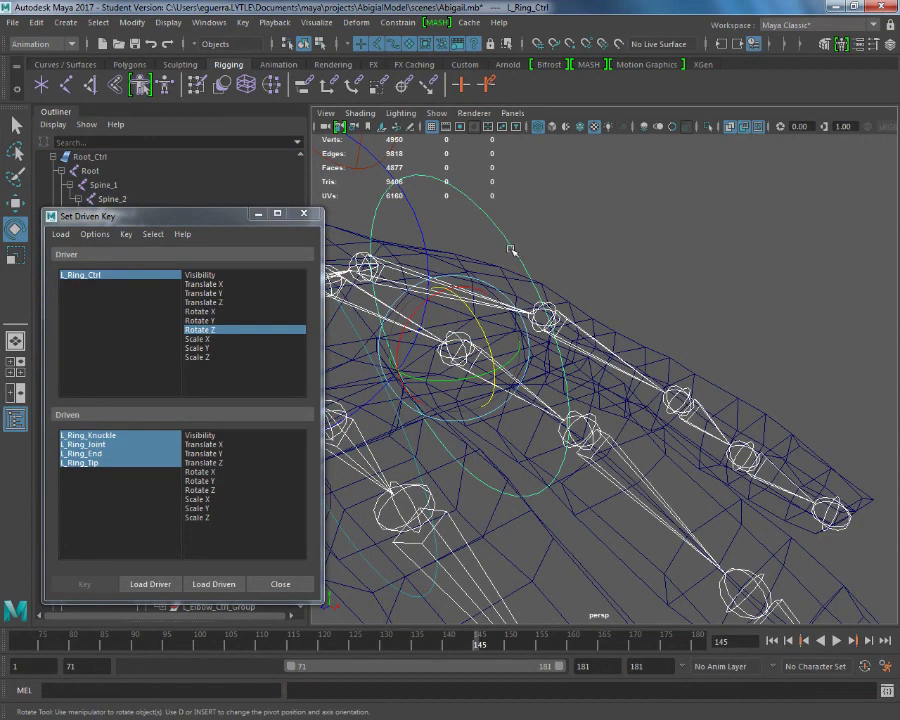
pyautogui.moveTo(85, 436); pyautogui.dragTo(101, 478)
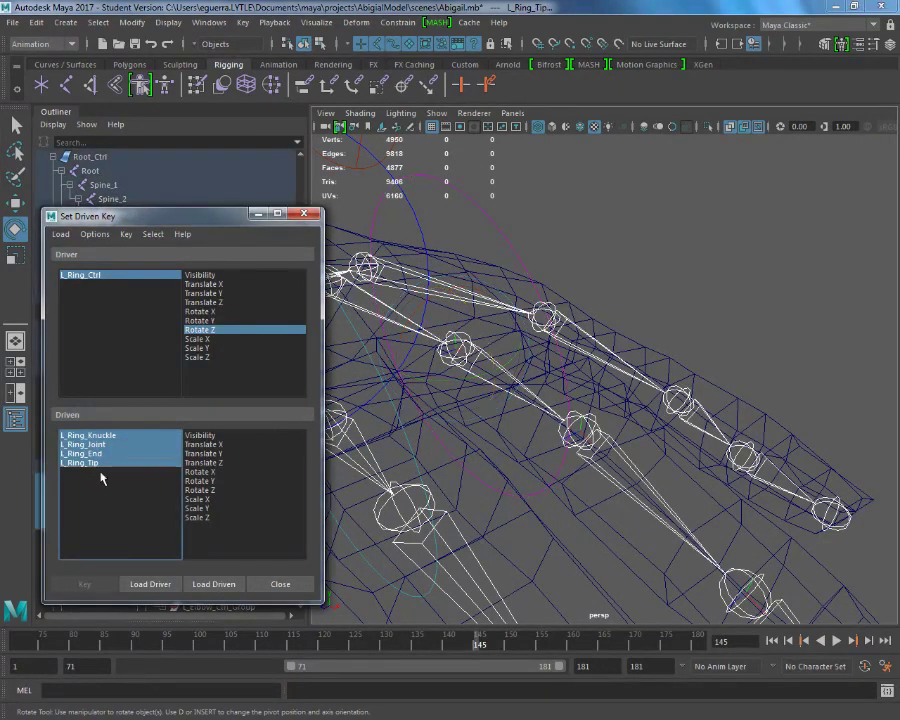
pyautogui.scroll(-5, 482, 506)
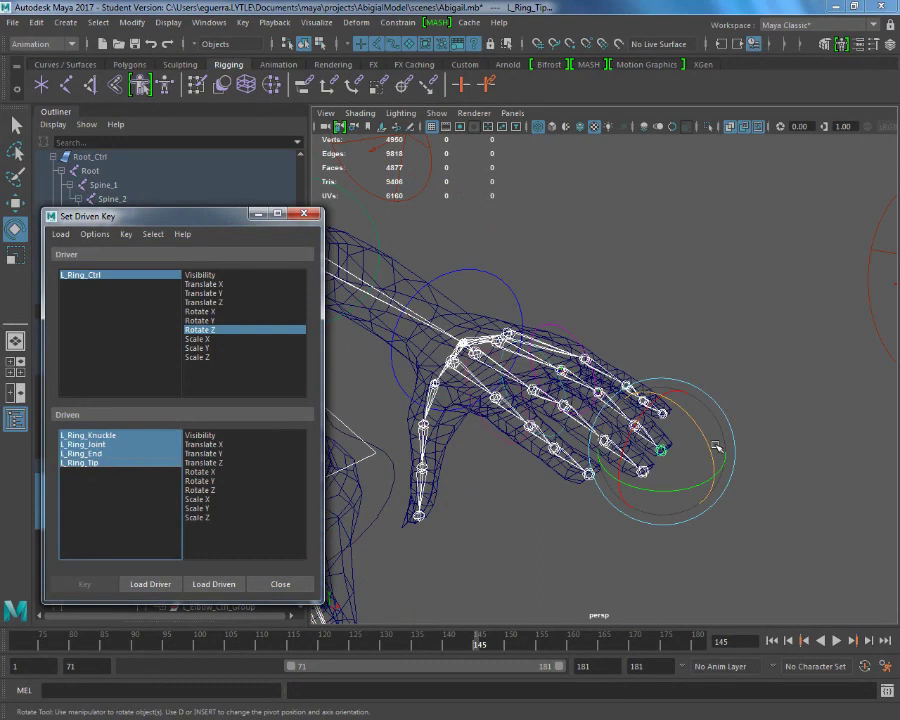
pyautogui.click(214, 490)
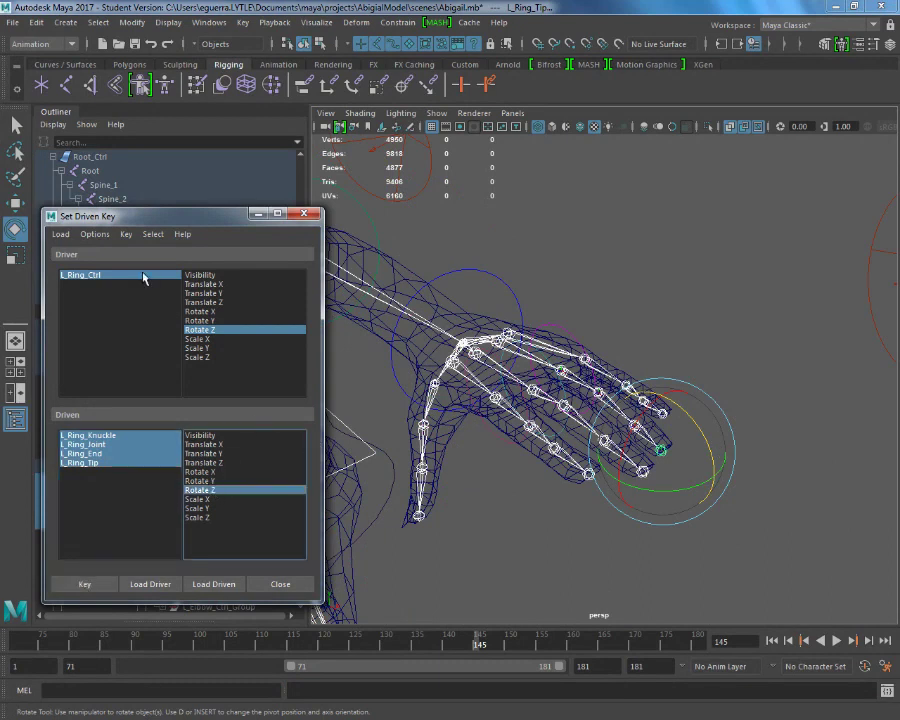
# Step: Show the Channel Box and key the four joints' Rotate Z against L_Ring_Ctrl's Rotate Z in the straight-finger pose
pyautogui.click(889, 45)
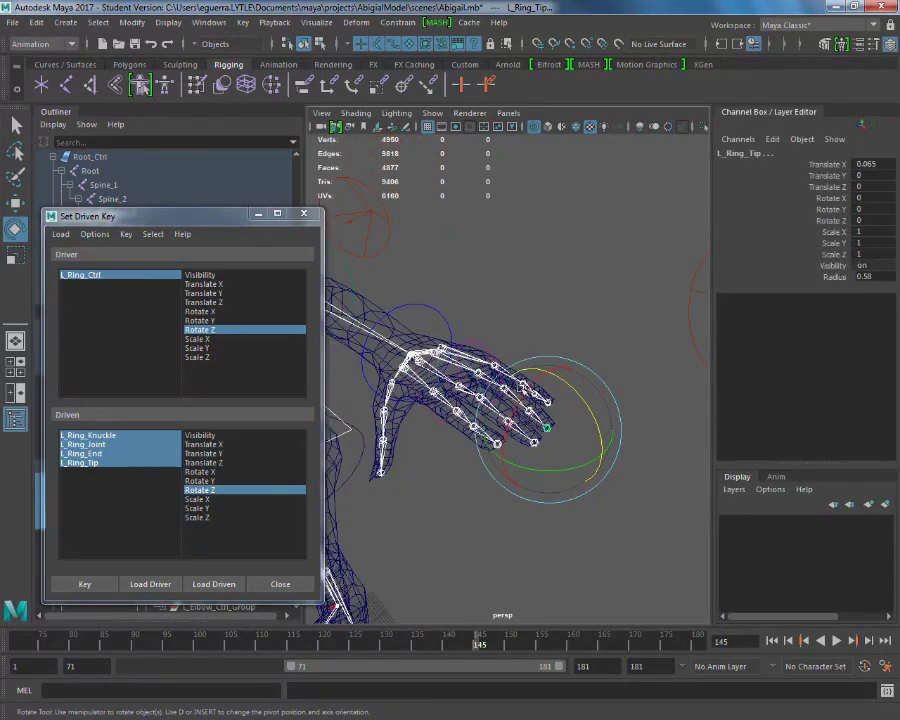
pyautogui.click(146, 282)
pyautogui.click(200, 330)
pyautogui.moveTo(121, 436); pyautogui.dragTo(122, 470)
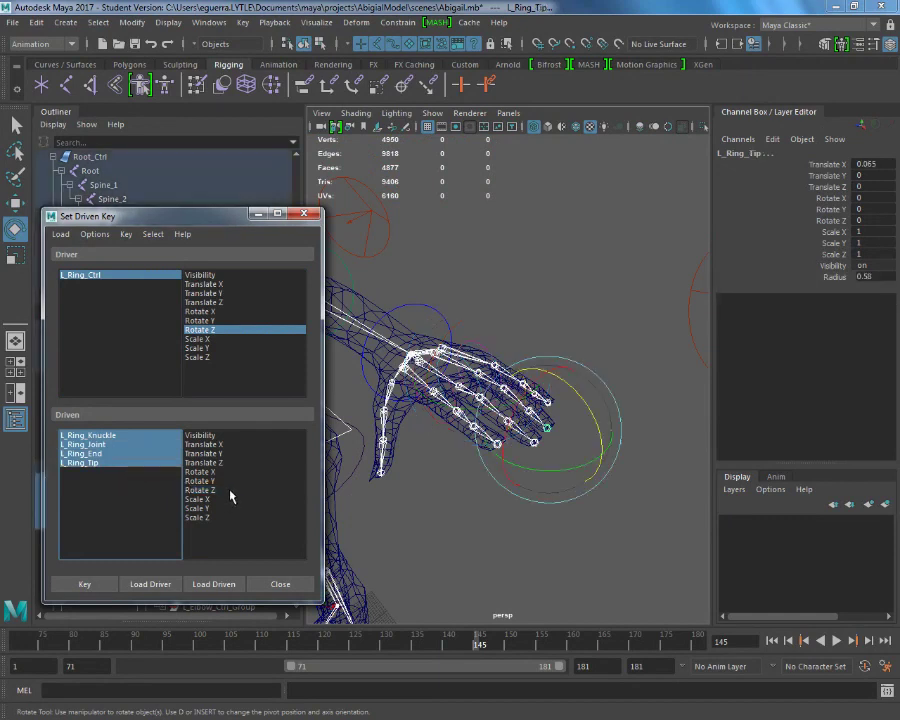
pyautogui.click(197, 490)
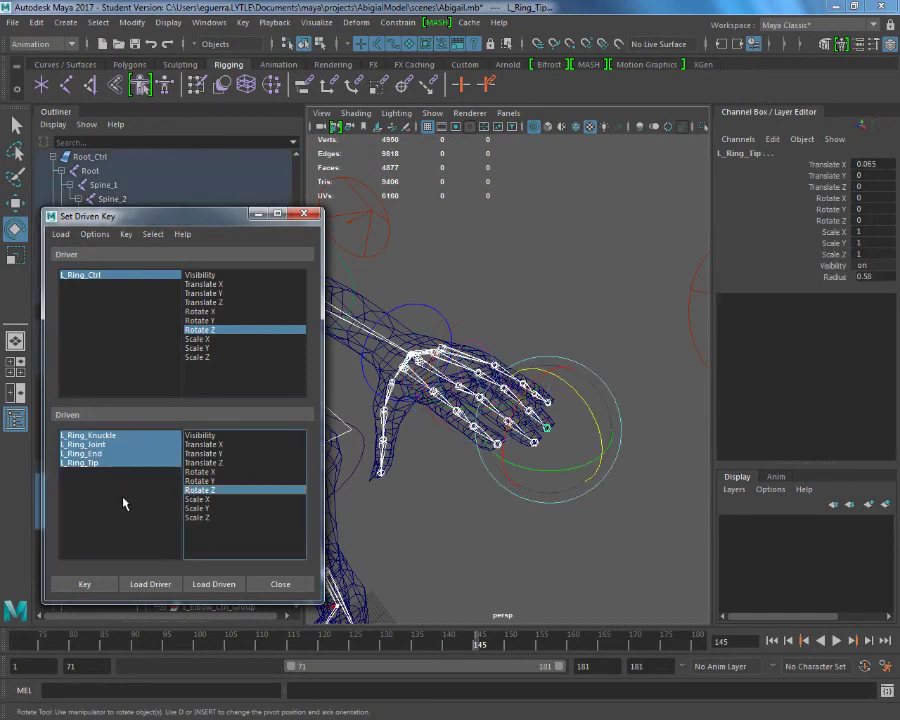
pyautogui.click(86, 584)
# Step: Select the L_Ring_Ctrl driver, check its rotation direction, and set its Rotate Z to -90
pyautogui.click(170, 277)
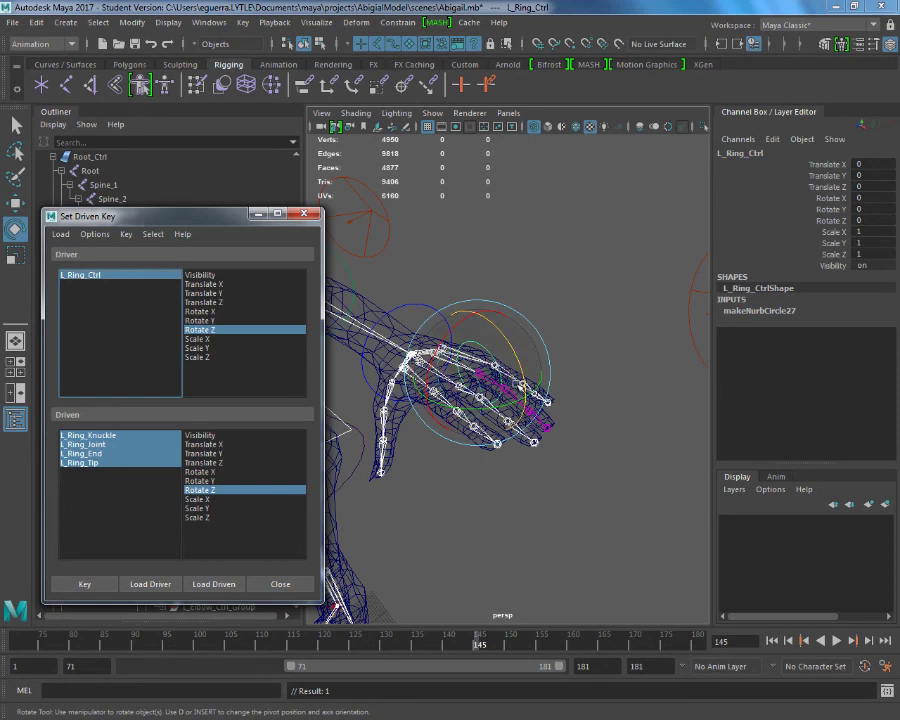
pyautogui.moveTo(503, 340); pyautogui.dragTo(588, 376)
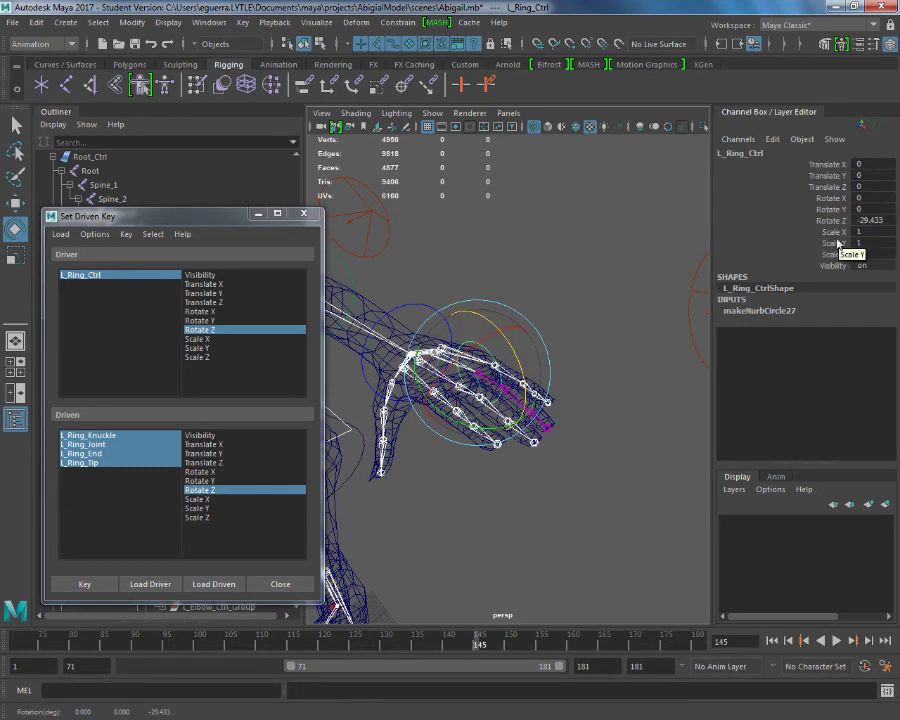
pyautogui.moveTo(508, 345); pyautogui.dragTo(483, 306)
pyautogui.click(883, 219)
pyautogui.press('BackSpace')
pyautogui.press('Return')
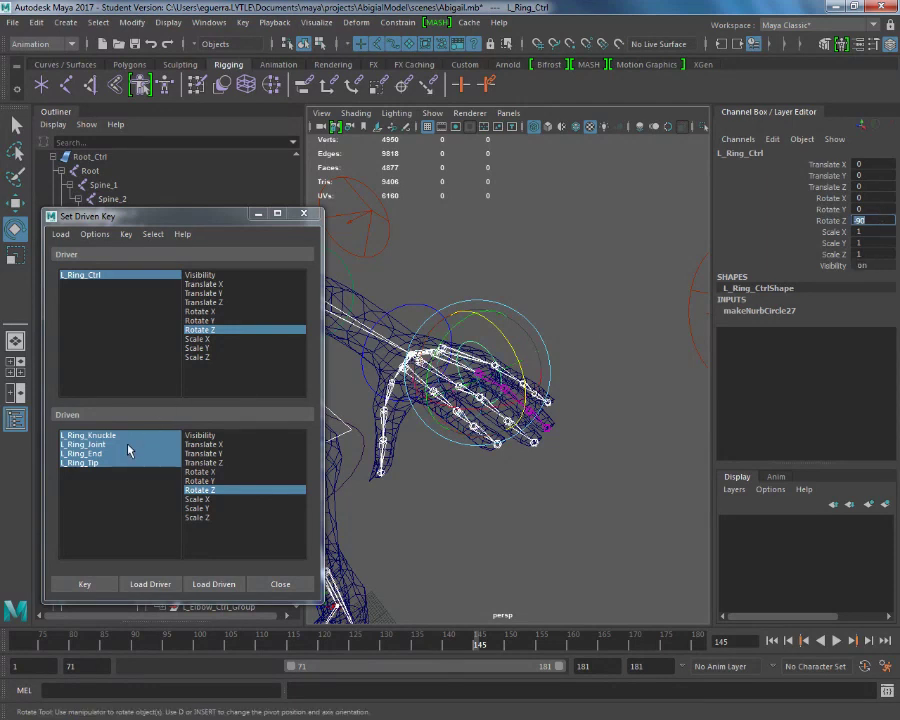
# Step: Curl all four driven ring finger joints together to a Rotate Z of about -78.5
pyautogui.moveTo(128, 436); pyautogui.dragTo(130, 466)
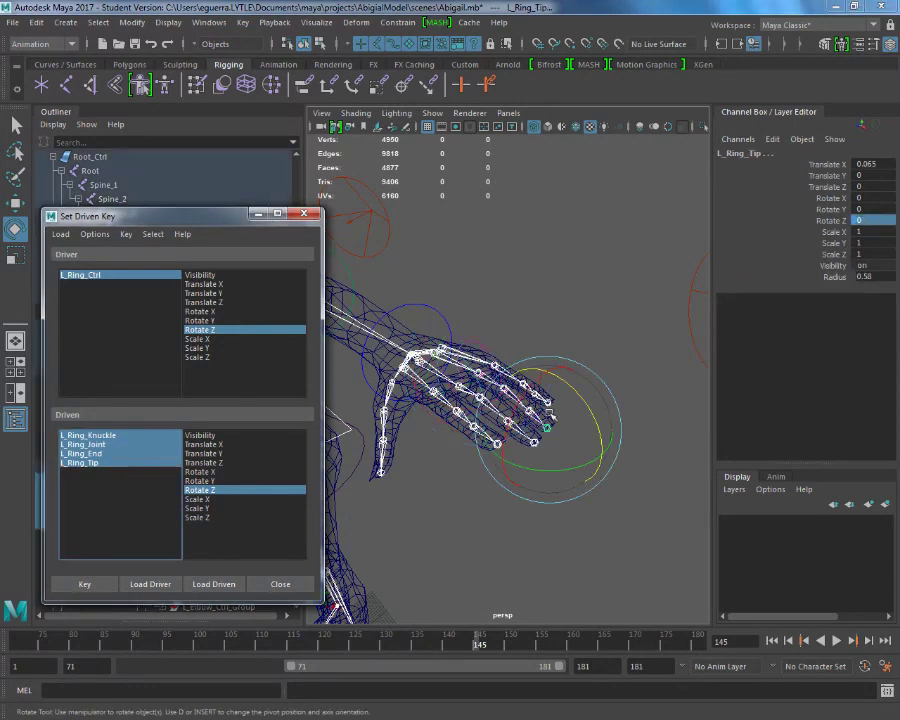
pyautogui.moveTo(587, 397); pyautogui.dragTo(588, 478)
pyautogui.scroll(1, 496, 414)
pyautogui.scroll(-1, 496, 414)
pyautogui.keyDown('alt'); pyautogui.moveTo(496, 414); pyautogui.dragTo(517, 462, button='right'); pyautogui.keyUp('alt')
pyautogui.keyDown('alt'); pyautogui.moveTo(517, 462); pyautogui.dragTo(490, 423); pyautogui.keyUp('alt')
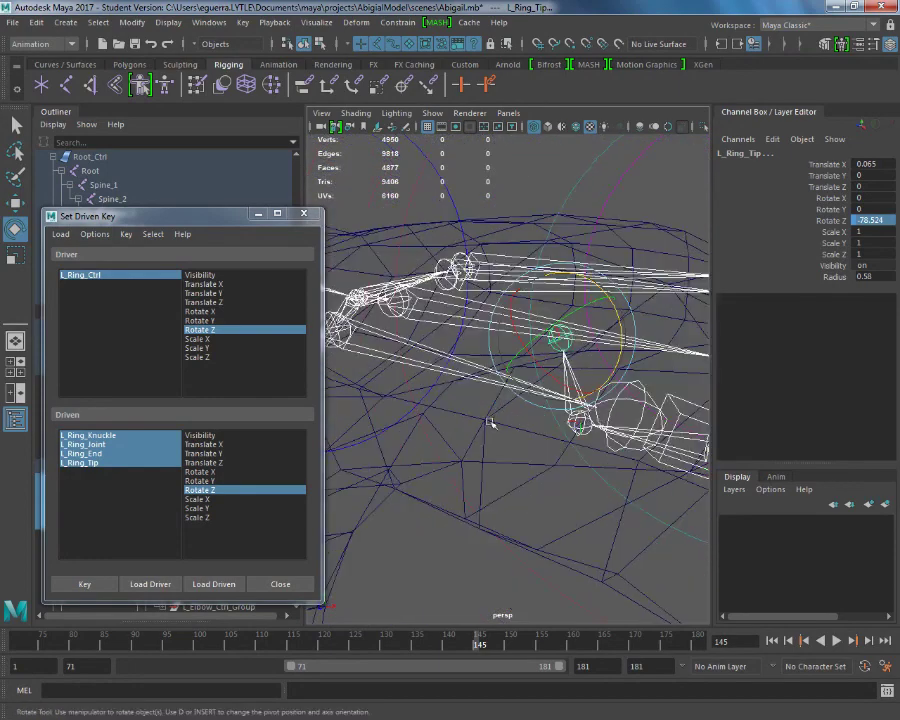
# Step: Select the L_Ring_End joint alone and bend it further to a Rotate Z of about -97
pyautogui.click(66, 462)
pyautogui.click(100, 453)
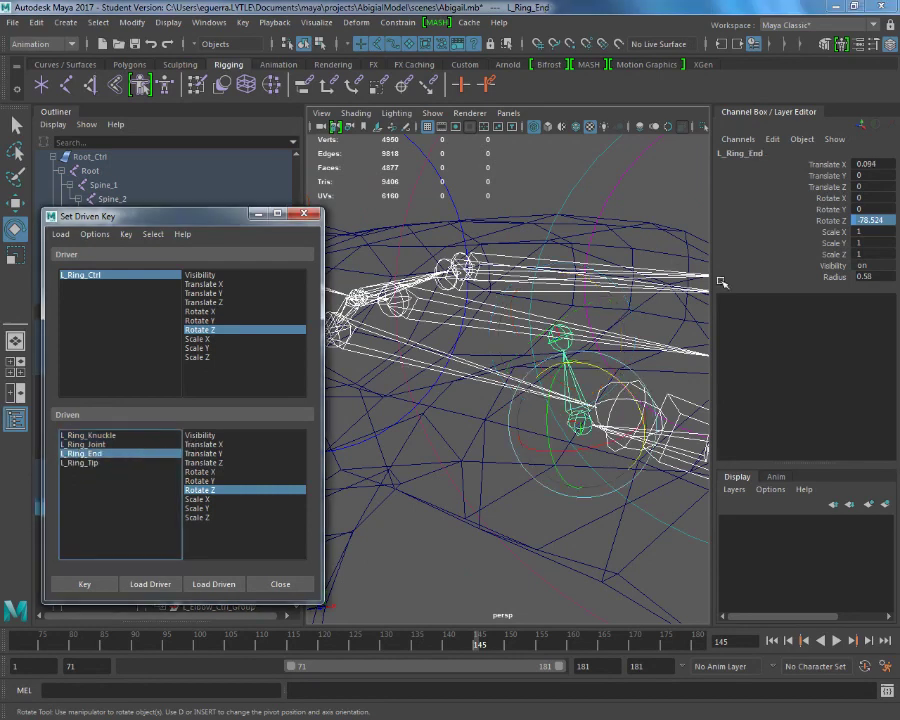
pyautogui.press('f')
pyautogui.scroll(5, 615, 363)
pyautogui.moveTo(617, 371)
pyautogui.mouseDown()
pyautogui.moveTo(628, 415)
pyautogui.moveTo(600, 400)
pyautogui.moveTo(625, 382)
pyautogui.mouseUp()
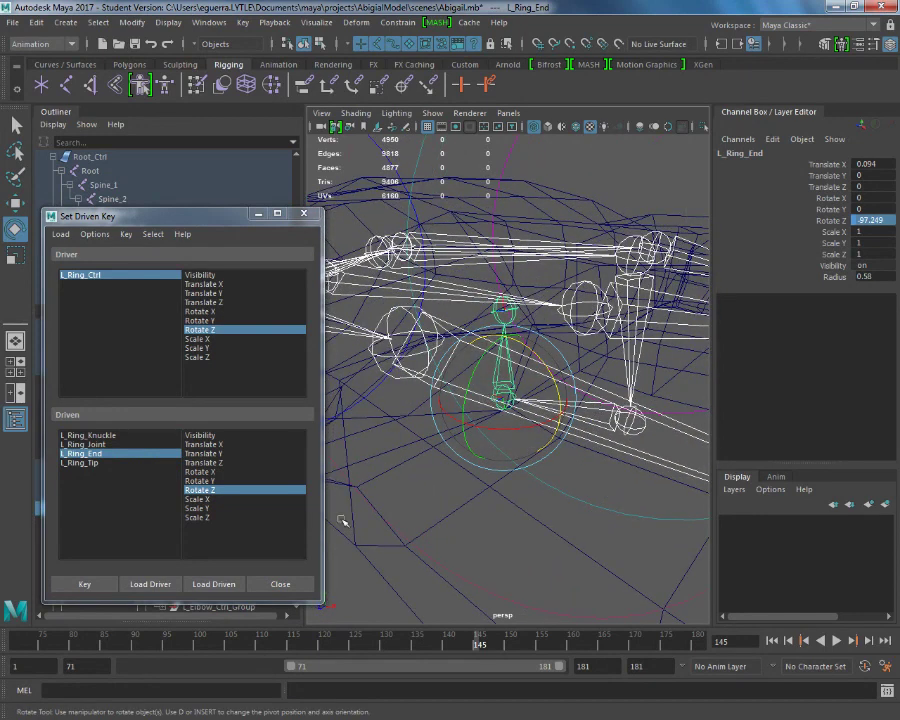
# Step: Select all four driven ring joints and key their curled pose against L_Ring_Ctrl's Rotate Z of -90
pyautogui.moveTo(65, 437); pyautogui.dragTo(74, 472)
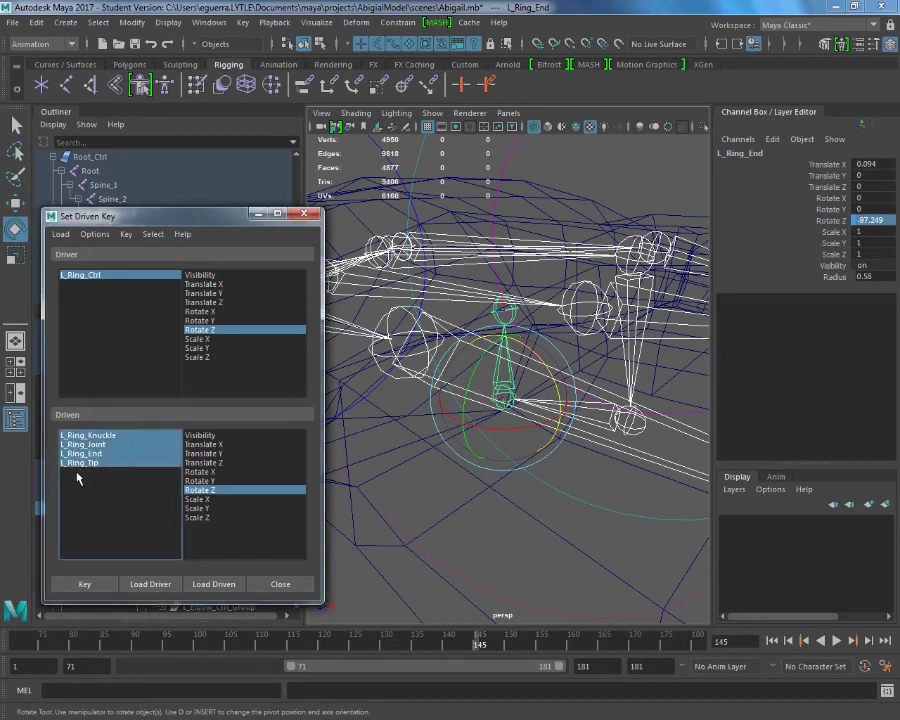
pyautogui.click(129, 281)
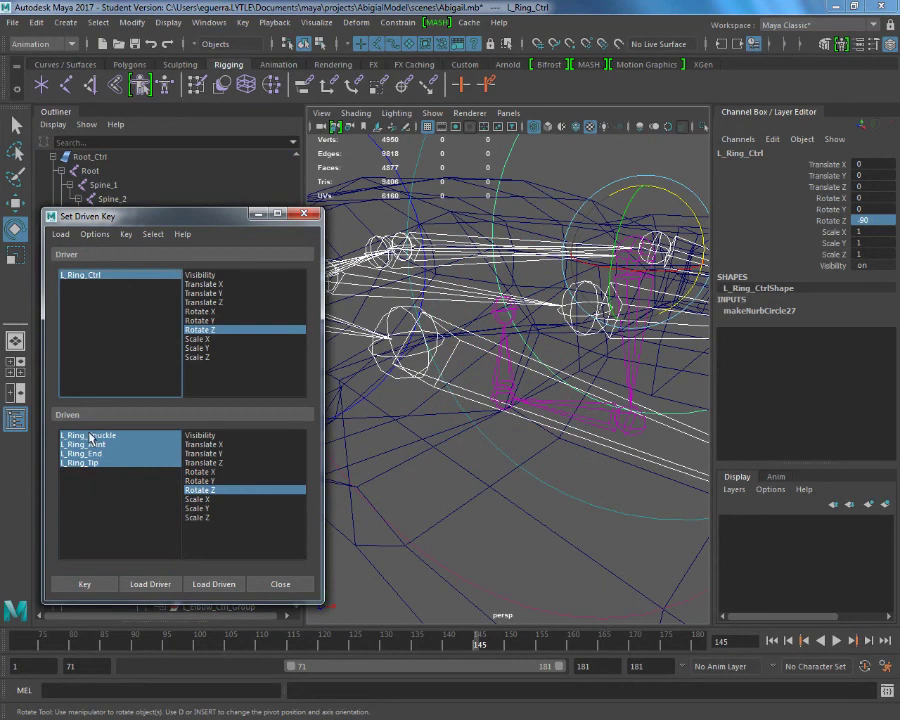
pyautogui.keyDown('shift'); pyautogui.click(66, 463); pyautogui.keyUp('shift')
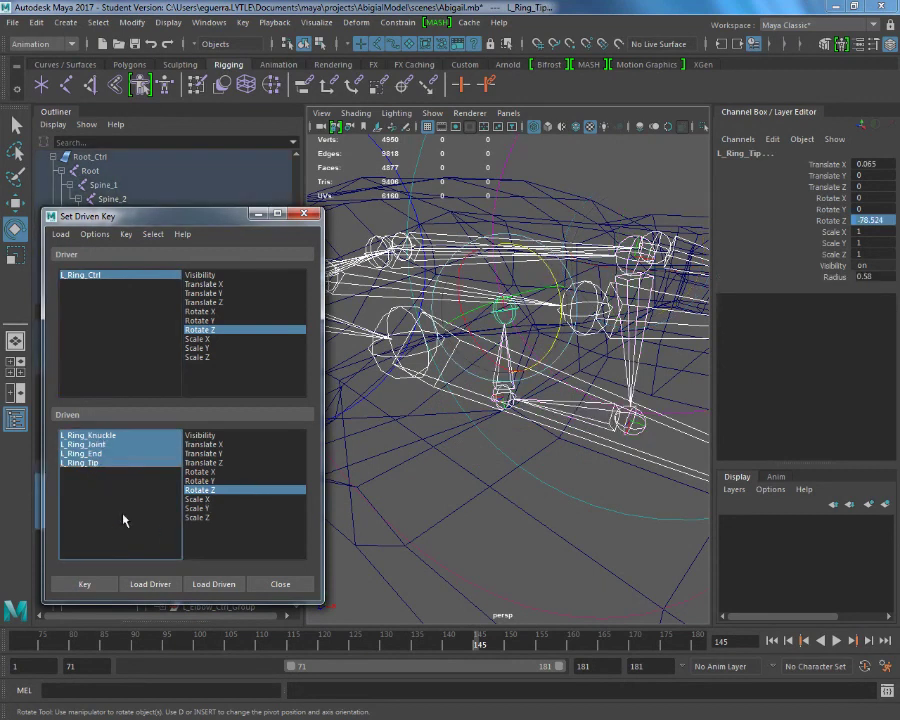
pyautogui.click(88, 585)
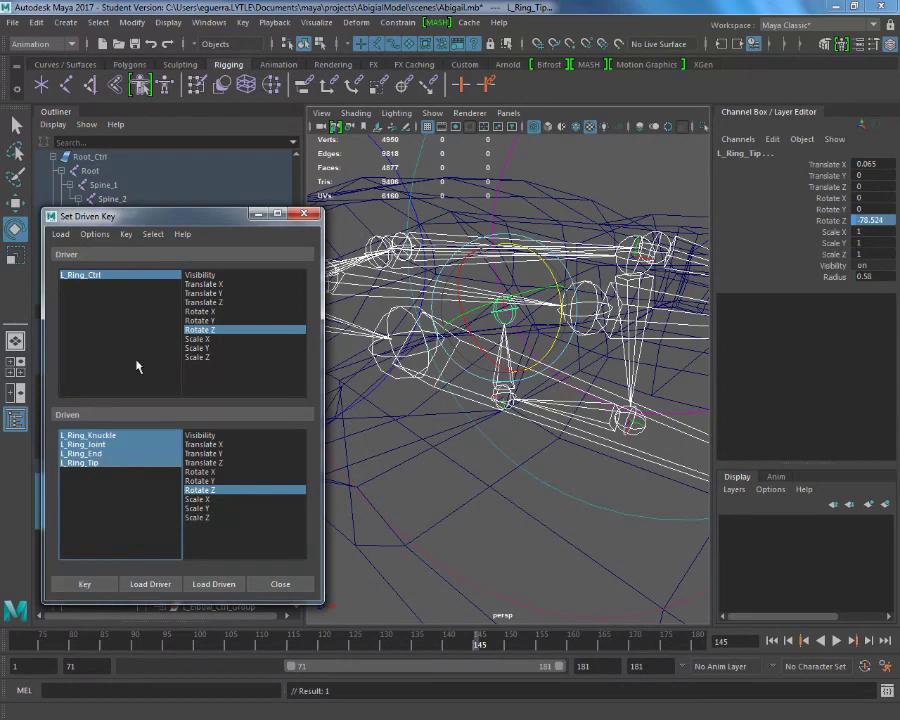
# Step: Select the L_Ring_Ctrl driver and reset its Rotate Z to 0 to straighten the ring finger
pyautogui.click(98, 282)
pyautogui.doubleClick(870, 220)
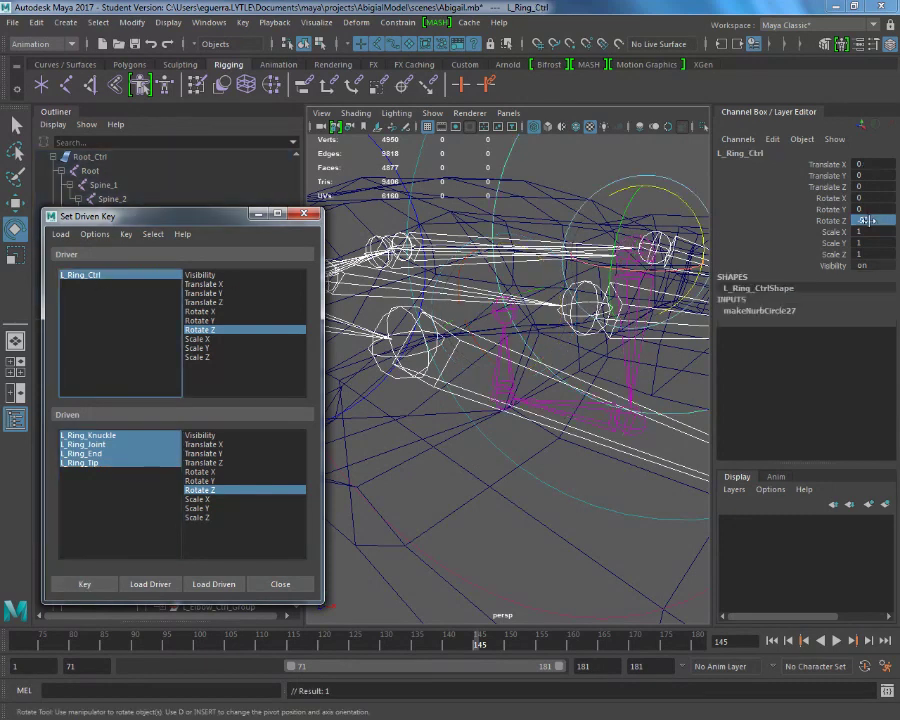
pyautogui.write('-900')
pyautogui.press('Return')
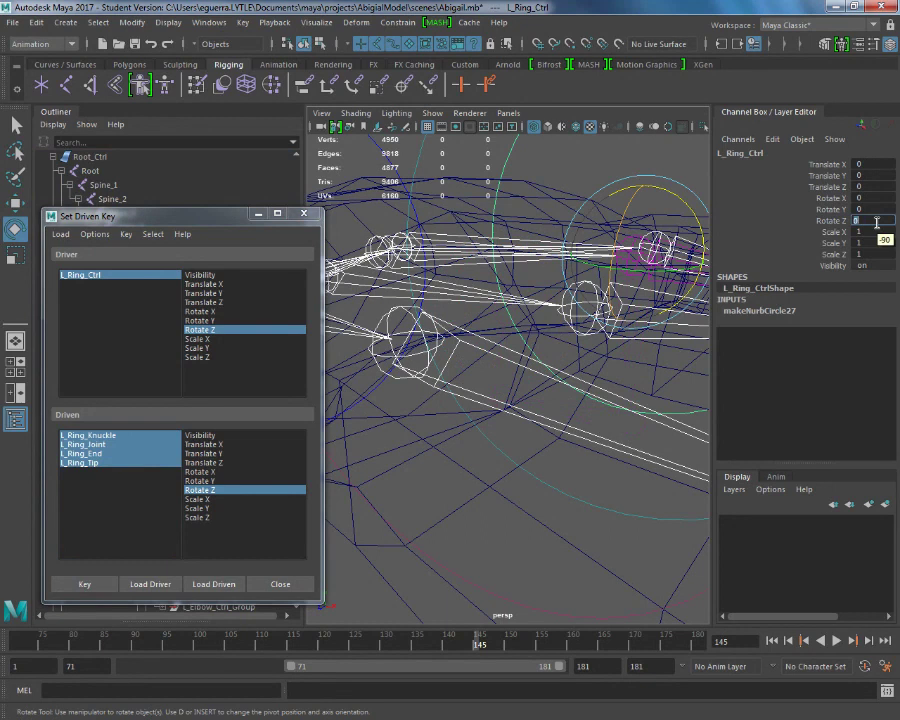
pyautogui.press('f')
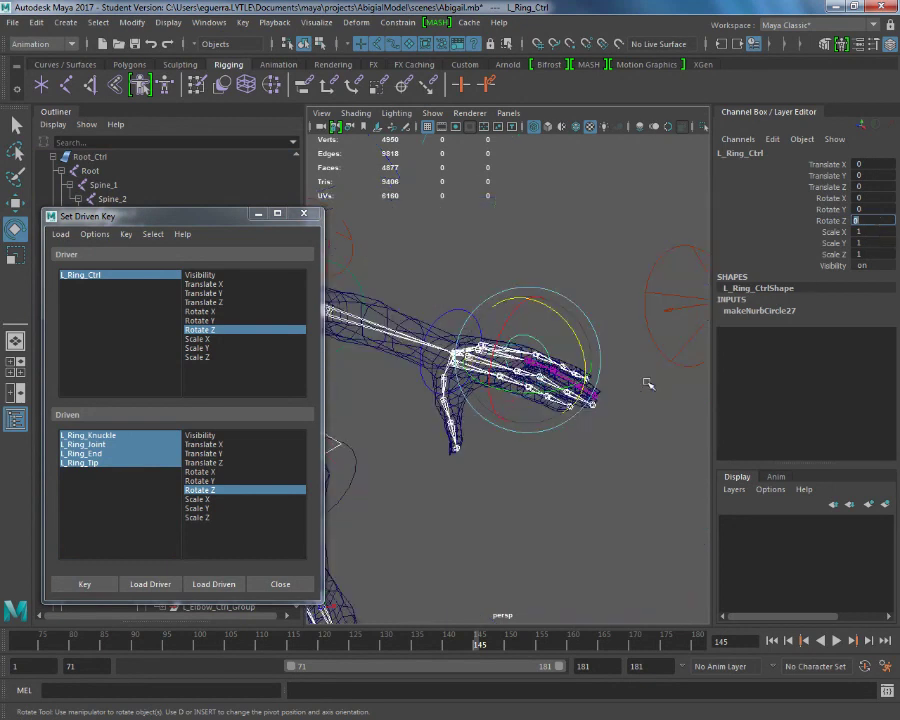
pyautogui.scroll(5, 611, 407)
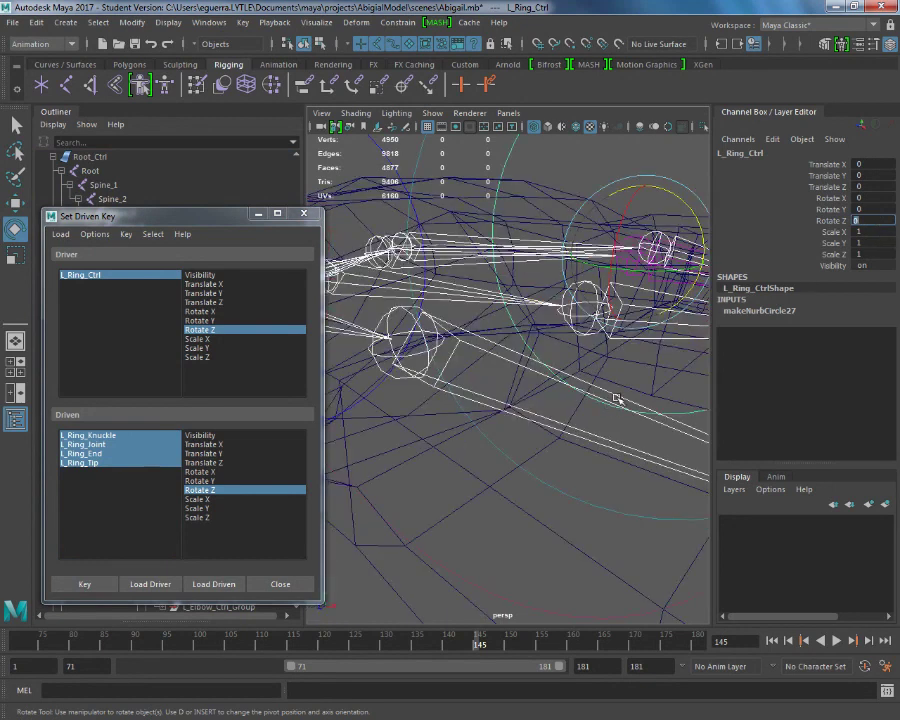
pyautogui.keyDown('alt'); pyautogui.moveTo(611, 397); pyautogui.dragTo(649, 393); pyautogui.keyUp('alt')
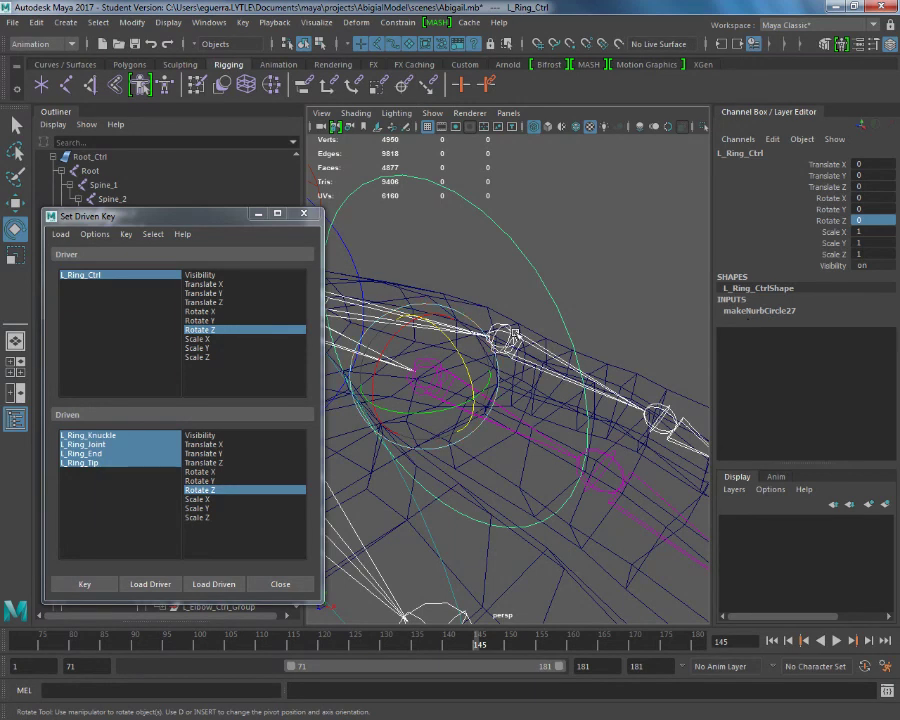
# Step: Set the L_Ring_Ctrl driver's Rotate Z to 90
pyautogui.click(109, 277)
pyautogui.click(886, 219)
pyautogui.write('90')
pyautogui.press('Return')
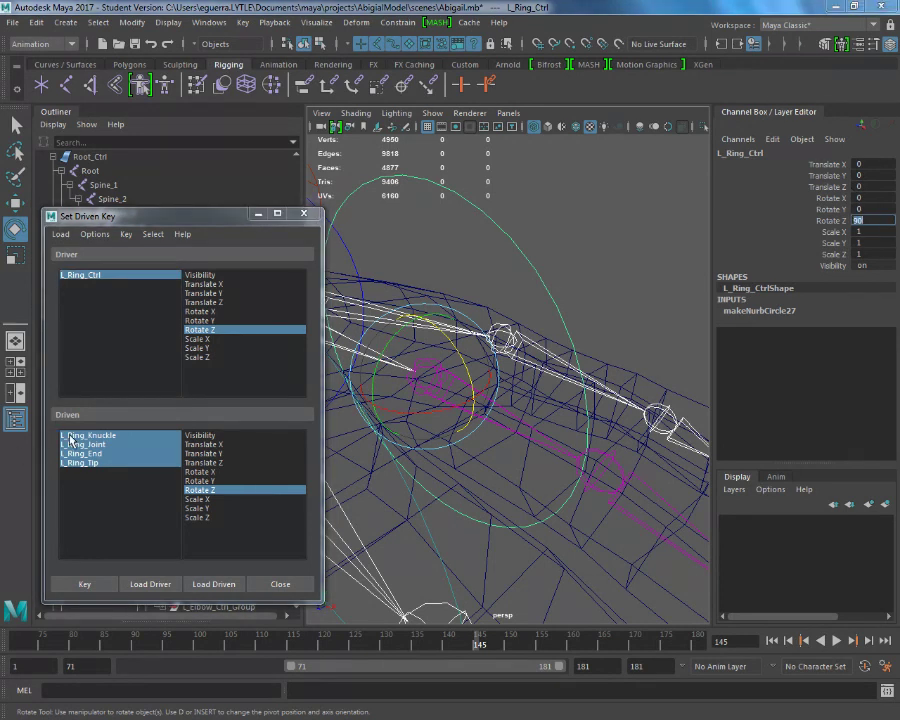
# Step: Select all four driven ring finger joints and bend them backward together to a Rotate Z of about 18.5
pyautogui.moveTo(70, 440); pyautogui.dragTo(70, 463)
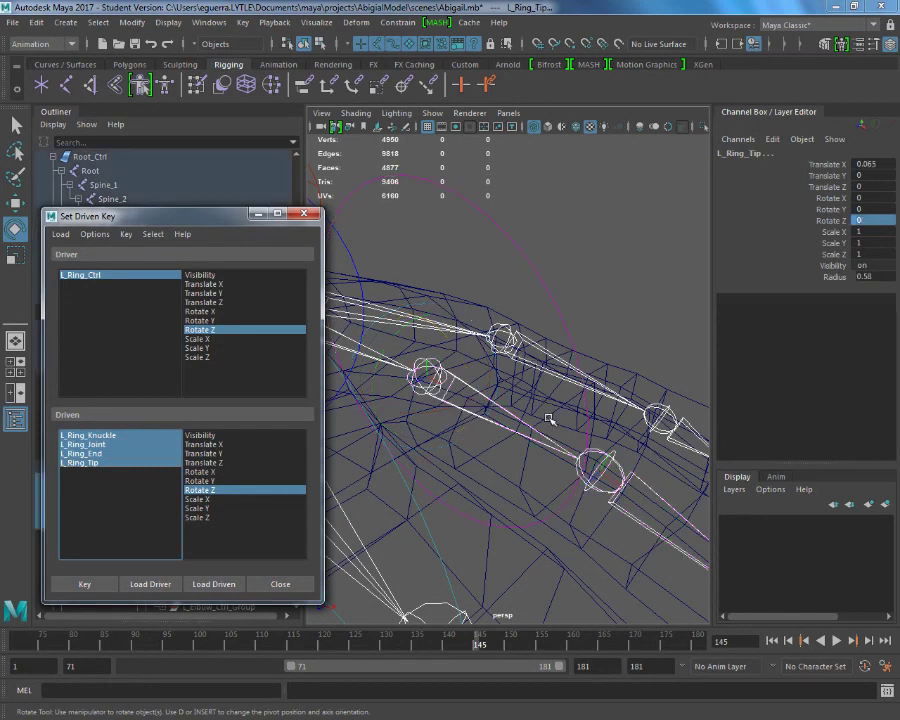
pyautogui.scroll(-5, 548, 418)
pyautogui.moveTo(607, 410); pyautogui.dragTo(650, 414)
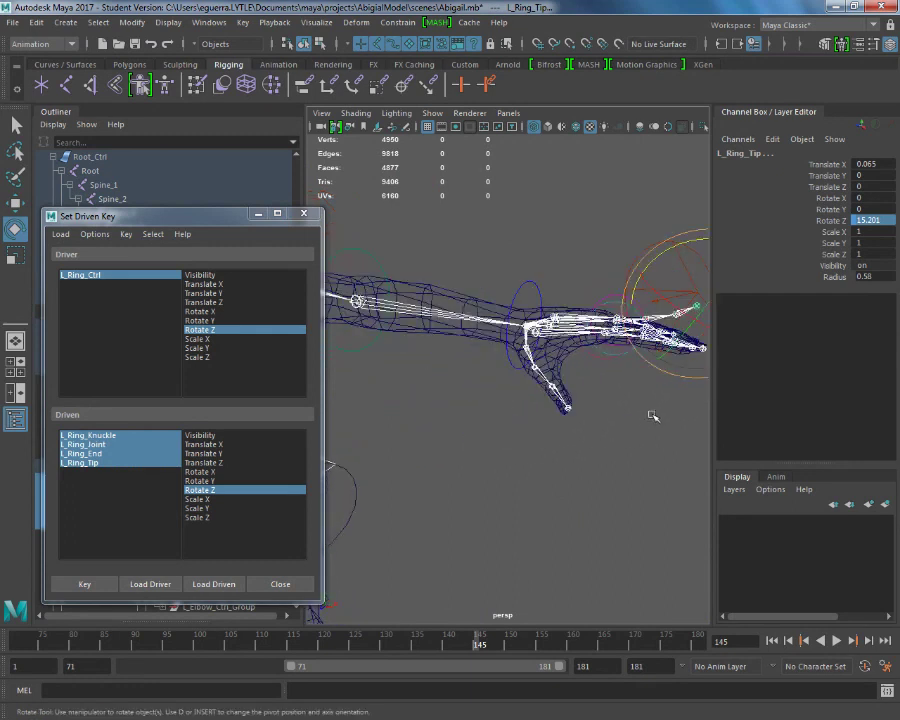
pyautogui.moveTo(661, 257); pyautogui.dragTo(658, 264)
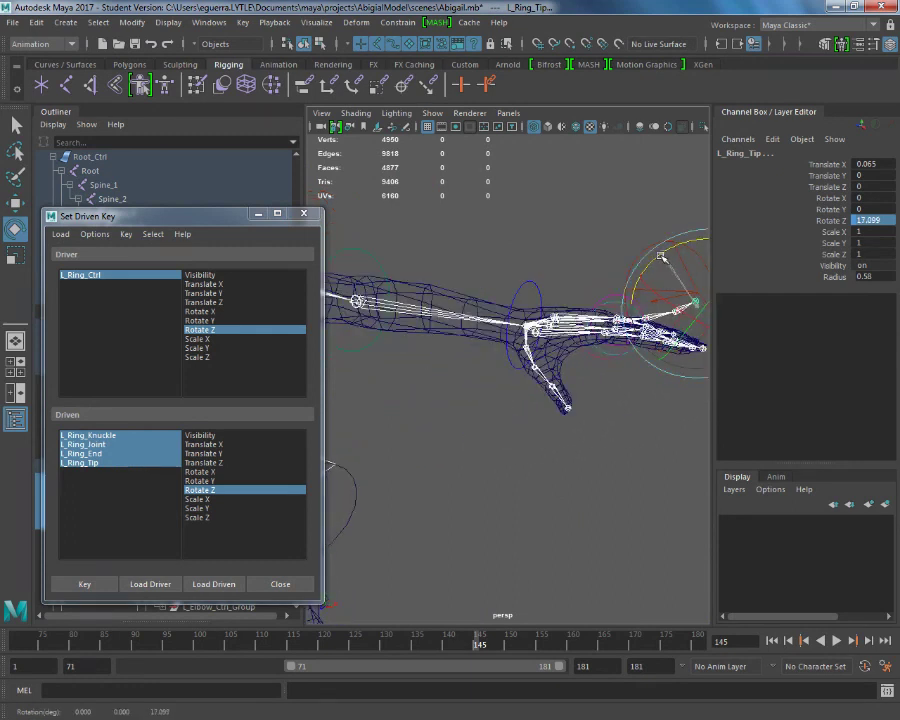
pyautogui.keyDown('alt'); pyautogui.moveTo(658, 264); pyautogui.dragTo(571, 276, button='middle'); pyautogui.keyUp('alt')
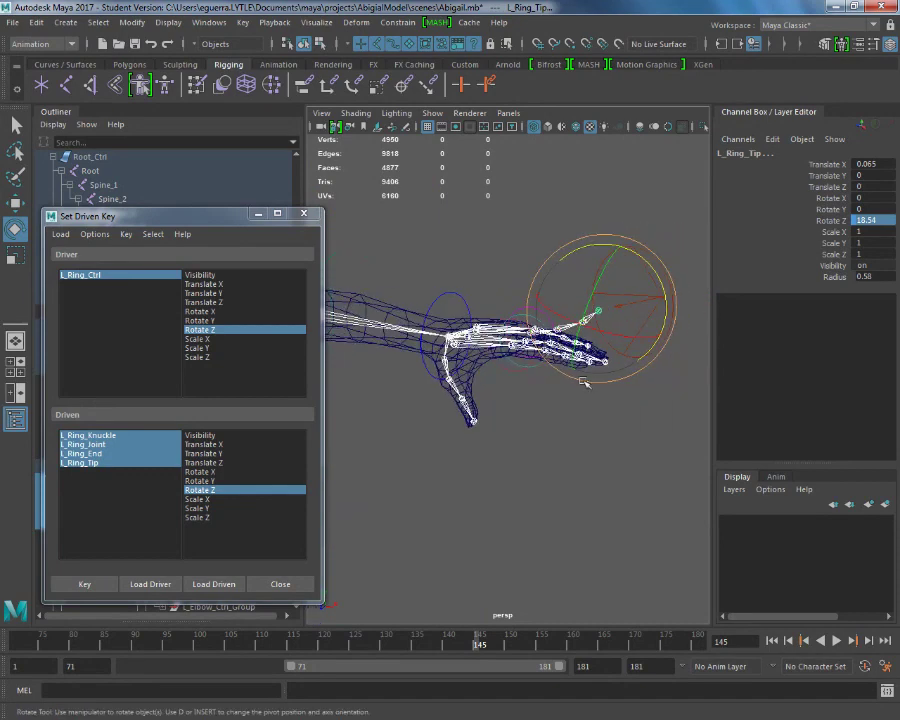
pyautogui.keyDown('alt'); pyautogui.moveTo(594, 368); pyautogui.dragTo(615, 382, button='right'); pyautogui.keyUp('alt')
pyautogui.moveTo(615, 382)
pyautogui.keyDown('alt'); pyautogui.mouseDown()
pyautogui.moveTo(601, 388)
pyautogui.moveTo(620, 400)
pyautogui.mouseUp(); pyautogui.keyUp('alt')
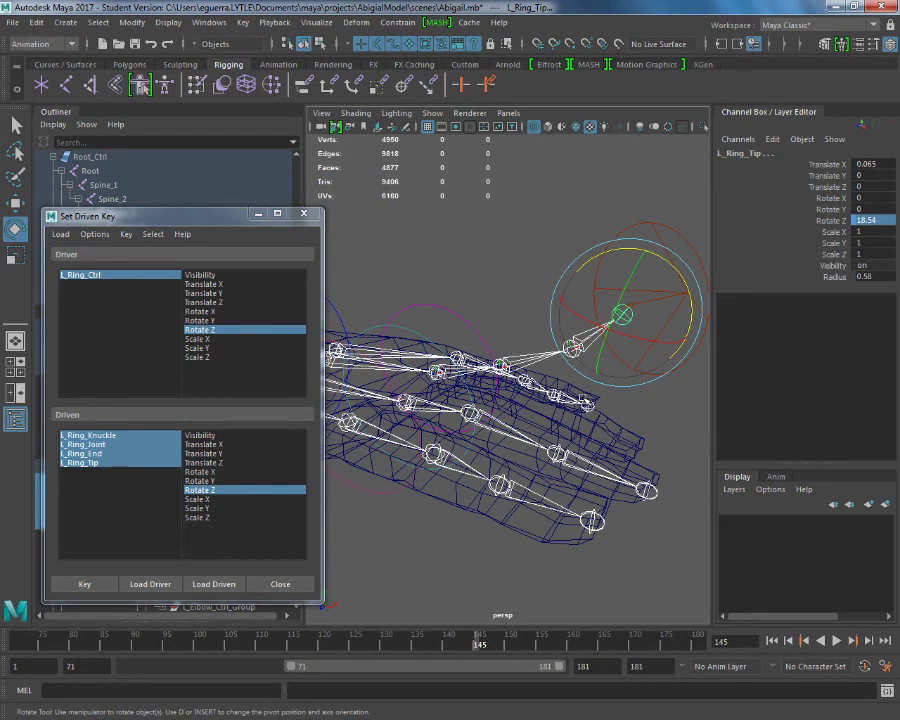
# Step: Check the driver, reselect the four driven ring joints, and key their backward bend against L_Ring_Ctrl's Rotate Z of 90
pyautogui.click(72, 276)
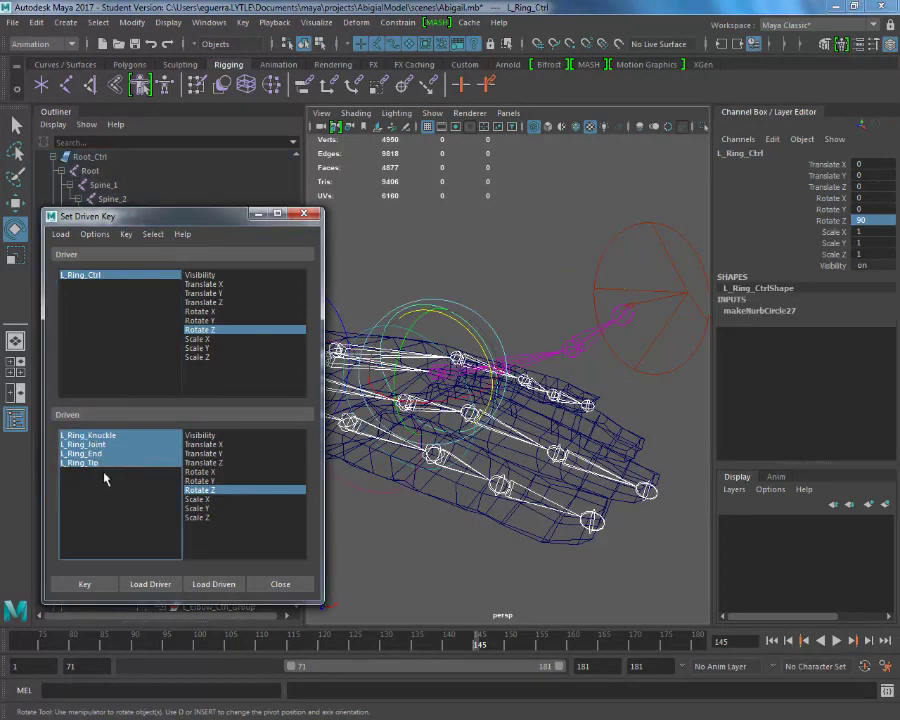
pyautogui.click(622, 315)
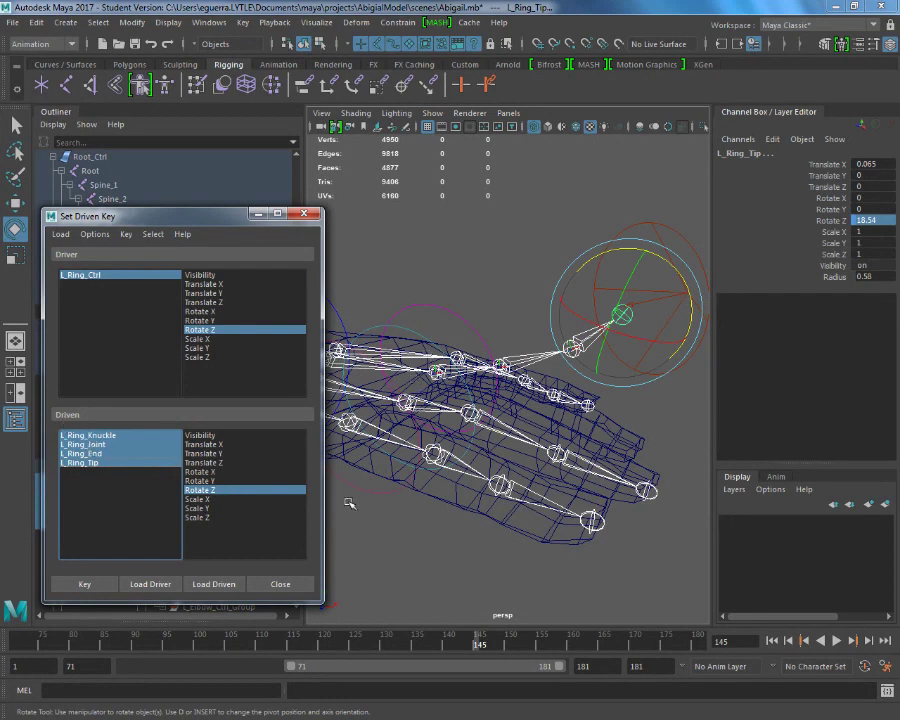
pyautogui.click(84, 588)
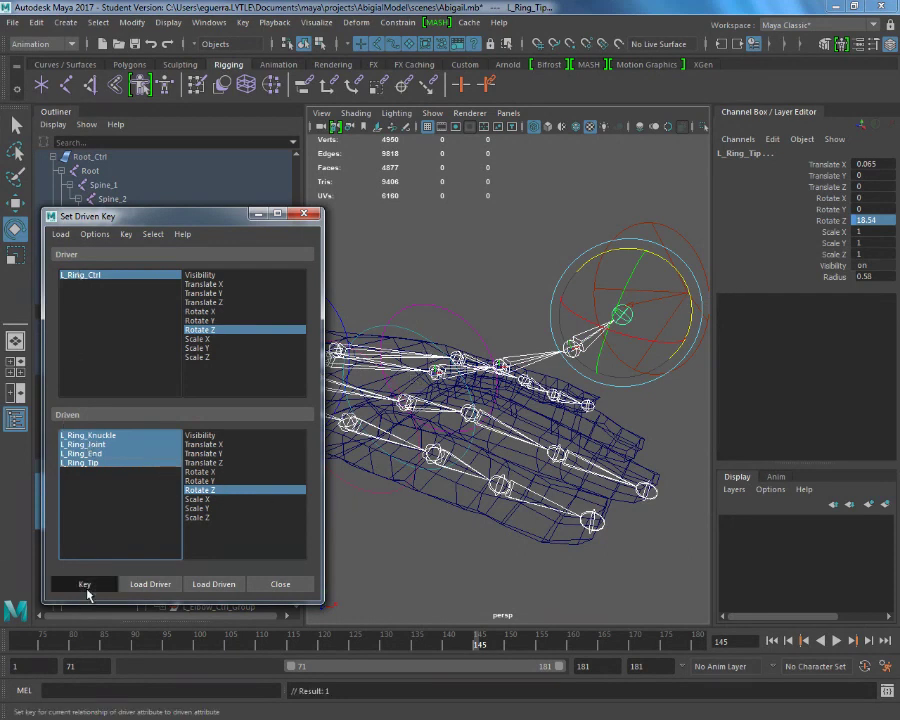
# Step: Select the L_Ring_Ctrl driver and return its Rotate Z to 0
pyautogui.click(153, 275)
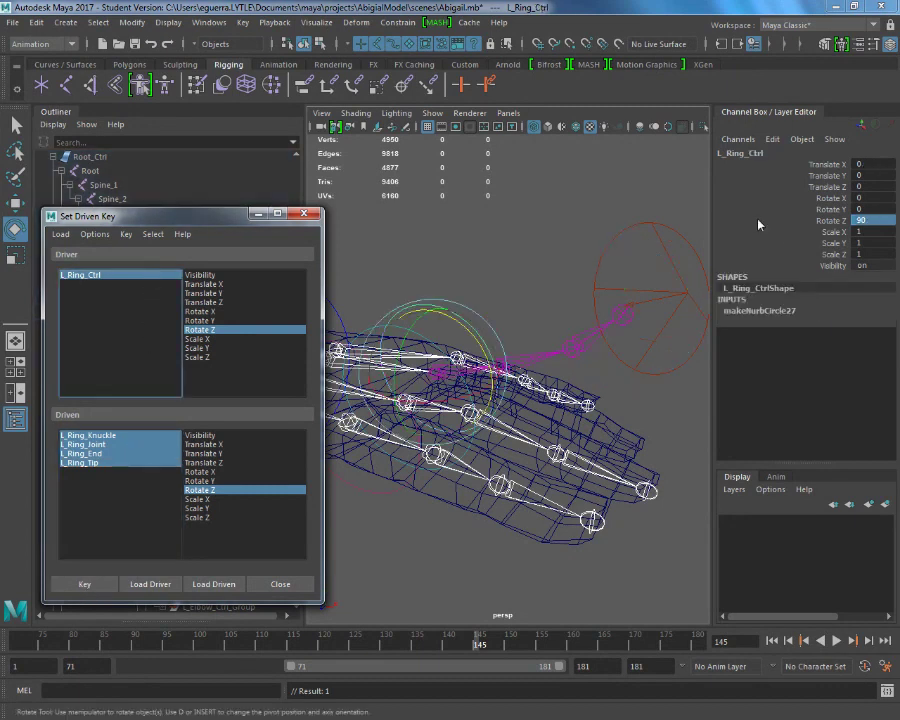
pyautogui.click(871, 218)
pyautogui.write('0')
pyautogui.press('Return')
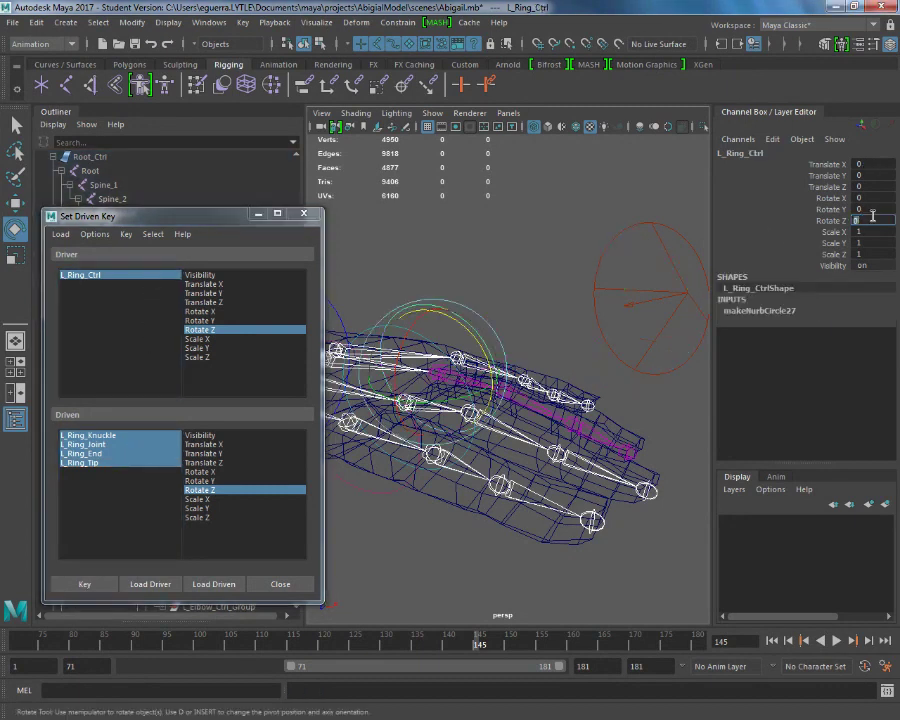
# Step: Rotate L_Ring_Ctrl about Z to test the keyed finger curl, and restore its Rotate Z to 0
pyautogui.moveTo(466, 332); pyautogui.dragTo(521, 450)
pyautogui.doubleClick(876, 221)
pyautogui.write('0')
pyautogui.press('Return')
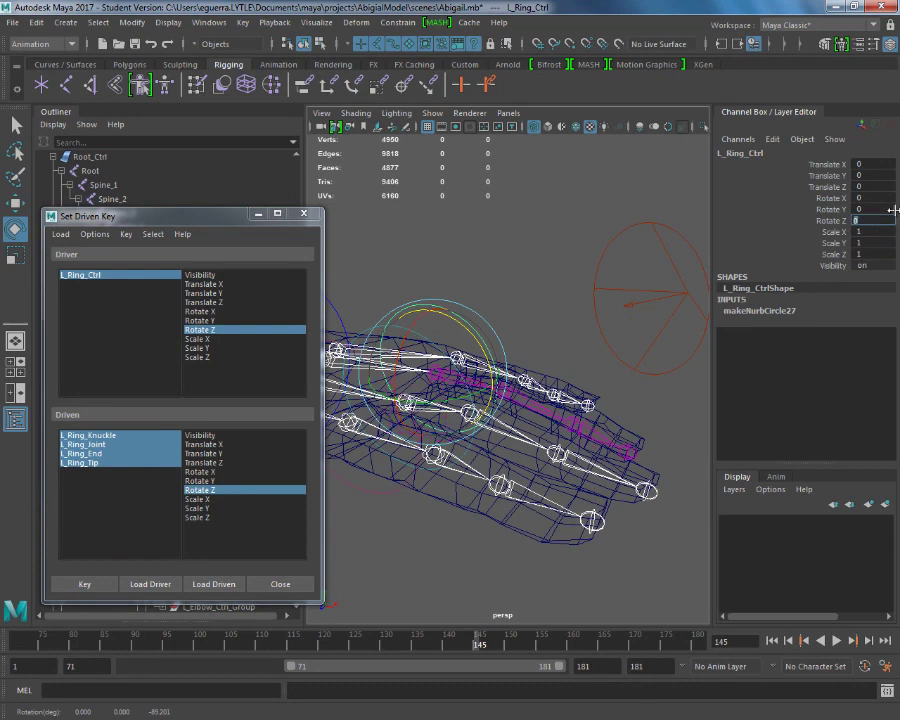
# Step: Close Set Driven Key, and lock and hide L_Ring_Ctrl's translate, scale and visibility channels
pyautogui.click(312, 215)
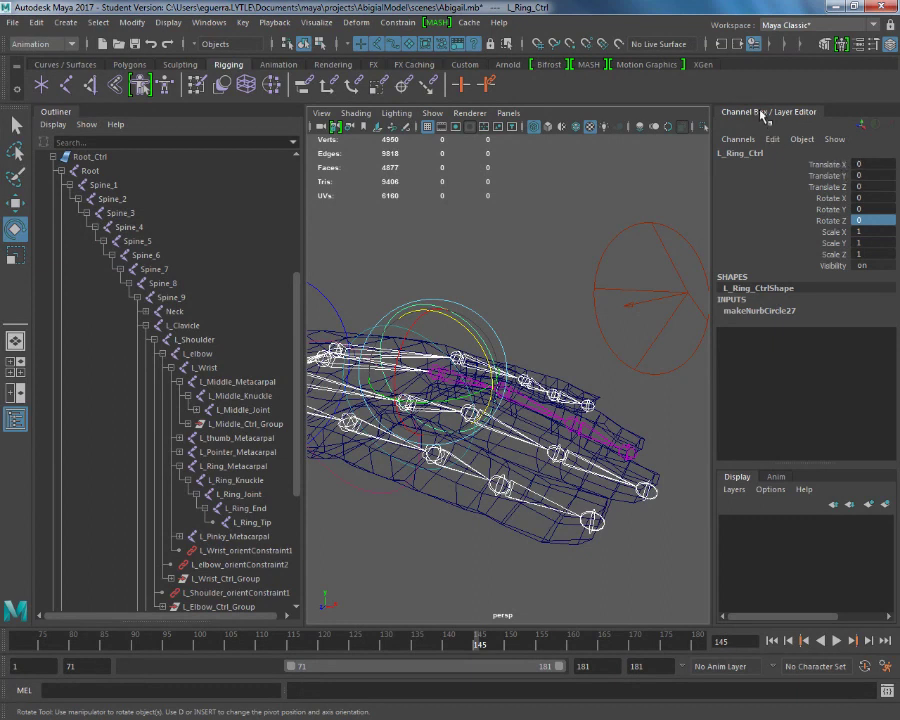
pyautogui.moveTo(834, 167); pyautogui.dragTo(843, 262)
pyautogui.rightClick(842, 262)
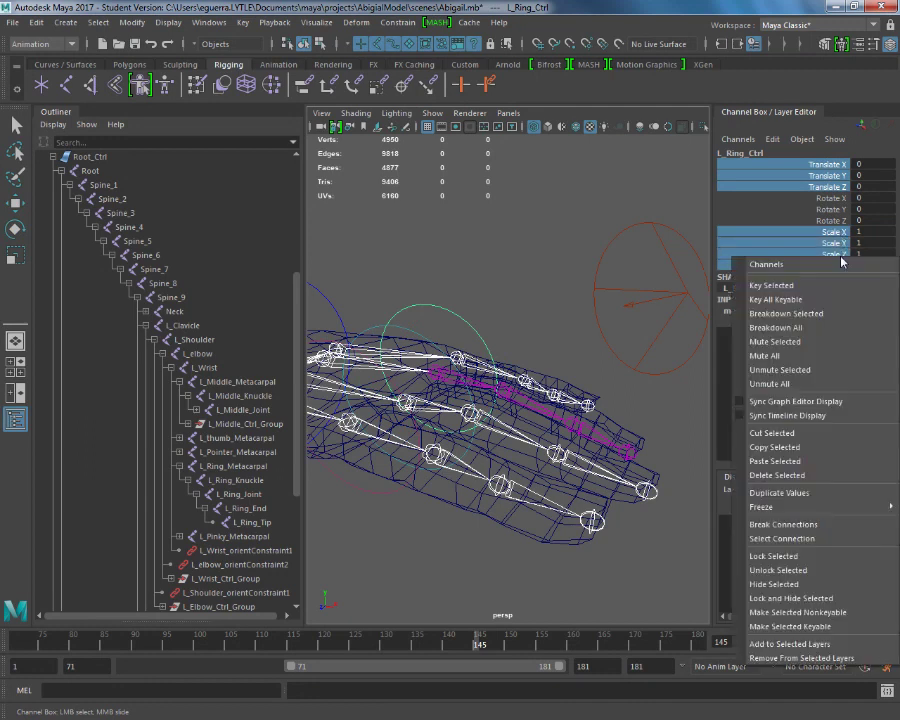
pyautogui.click(820, 598)
pyautogui.press('e')
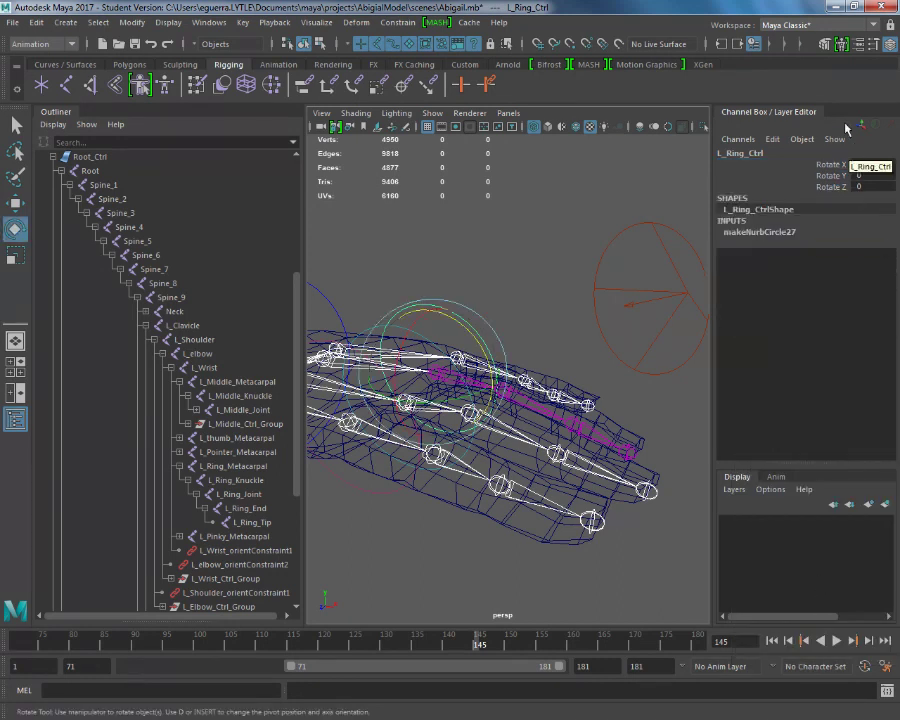
# Step: Open L_Ring_Ctrl's rotation limit attributes and enable both the minimum and maximum limits for Rotate Z
pyautogui.click(863, 52)
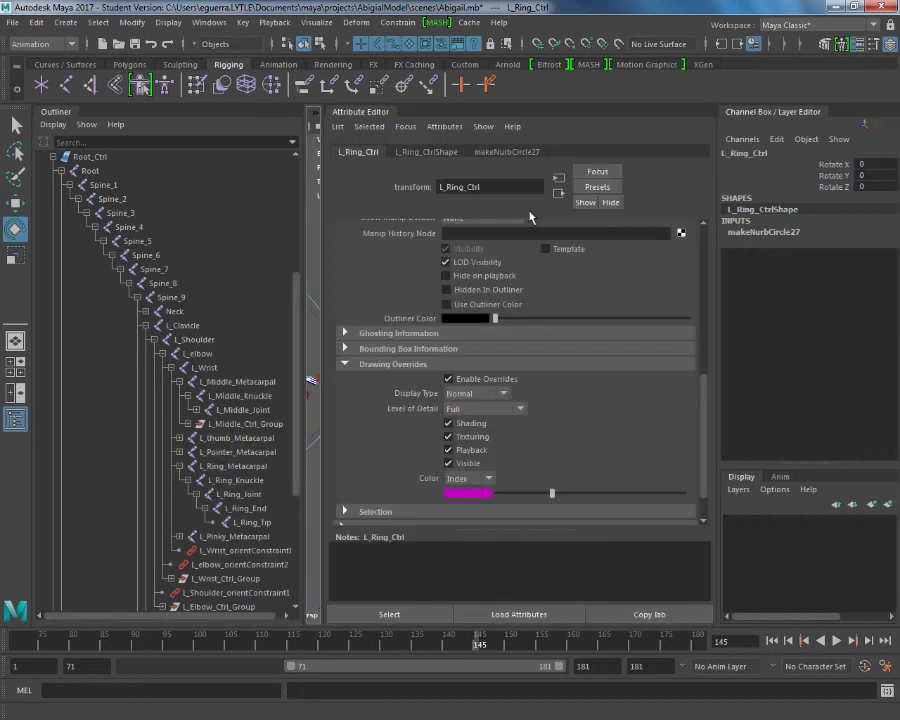
pyautogui.click(891, 45)
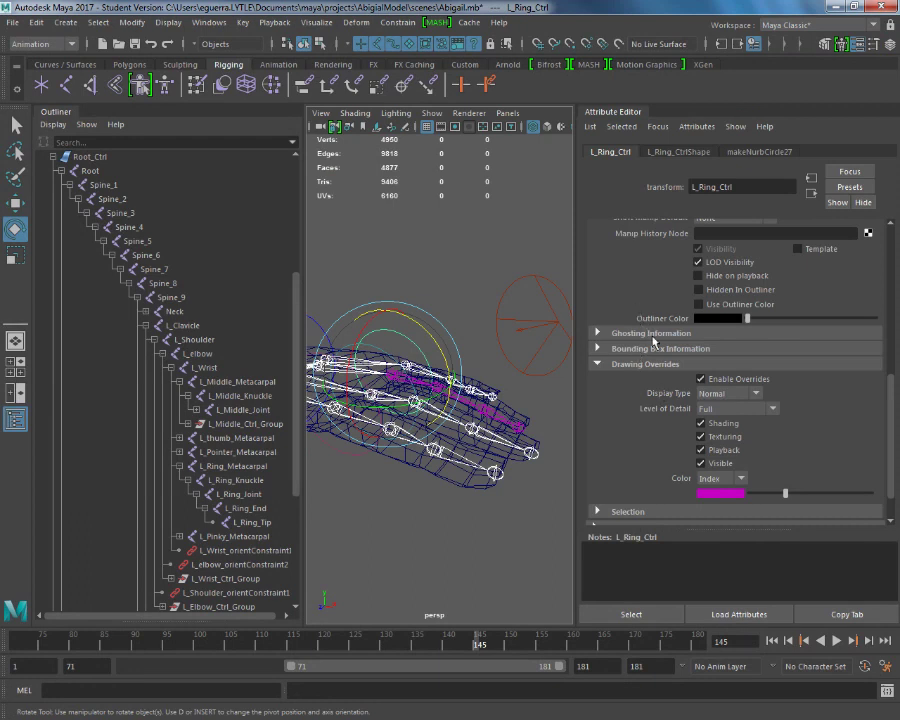
pyautogui.scroll(-2, 665, 365)
pyautogui.scroll(5, 605, 333)
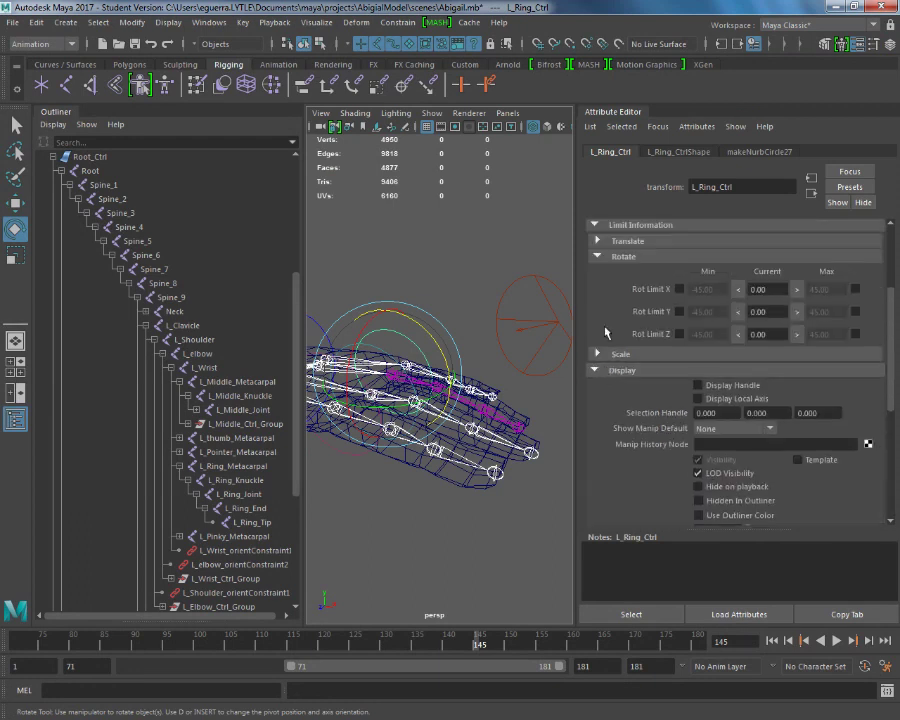
pyautogui.scroll(-3, 608, 376)
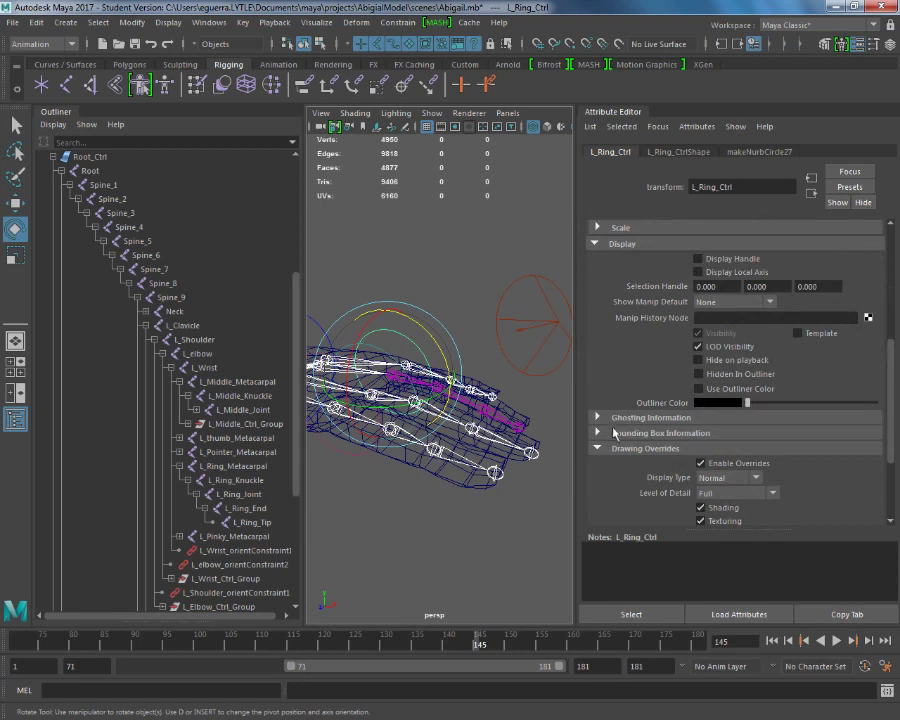
pyautogui.scroll(-4, 605, 455)
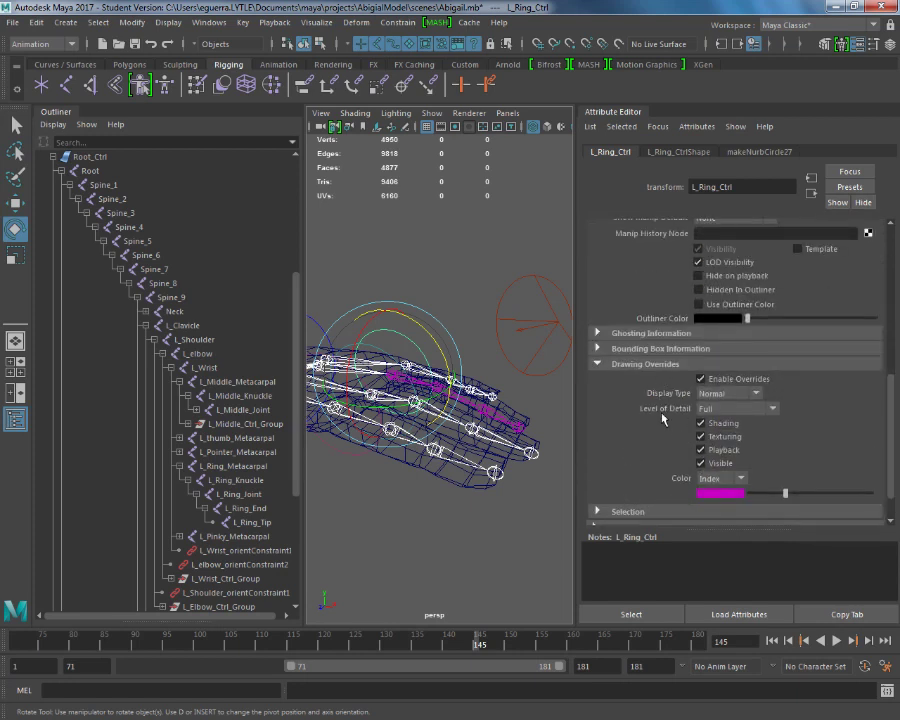
pyautogui.scroll(6, 662, 418)
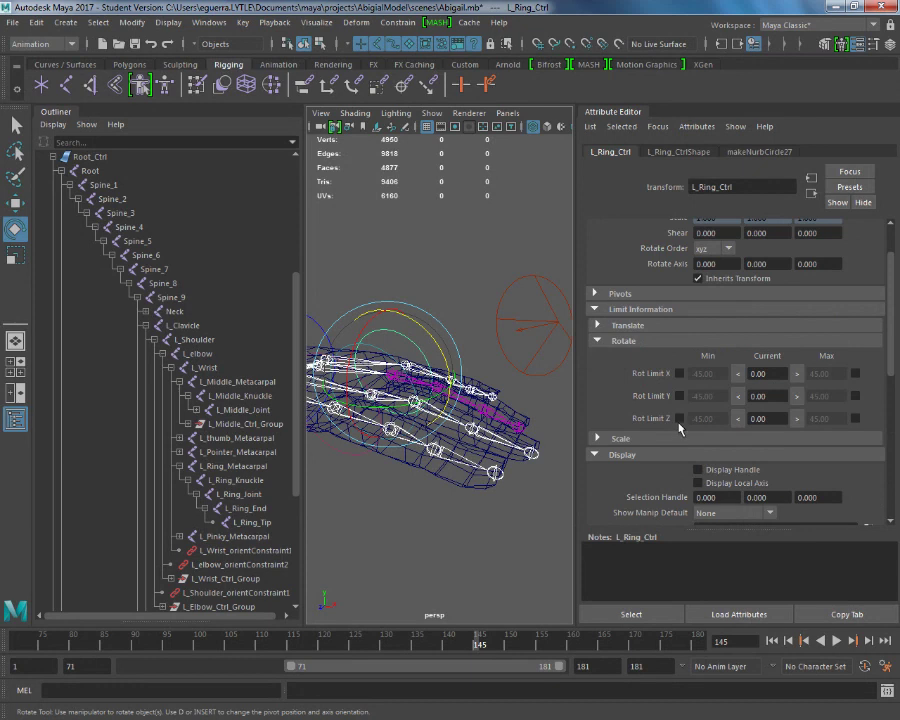
pyautogui.click(679, 418)
pyautogui.click(855, 418)
# Step: Set L_Ring_Ctrl's Rotate Z limits to a minimum of -90 and a maximum of 90
pyautogui.click(705, 418)
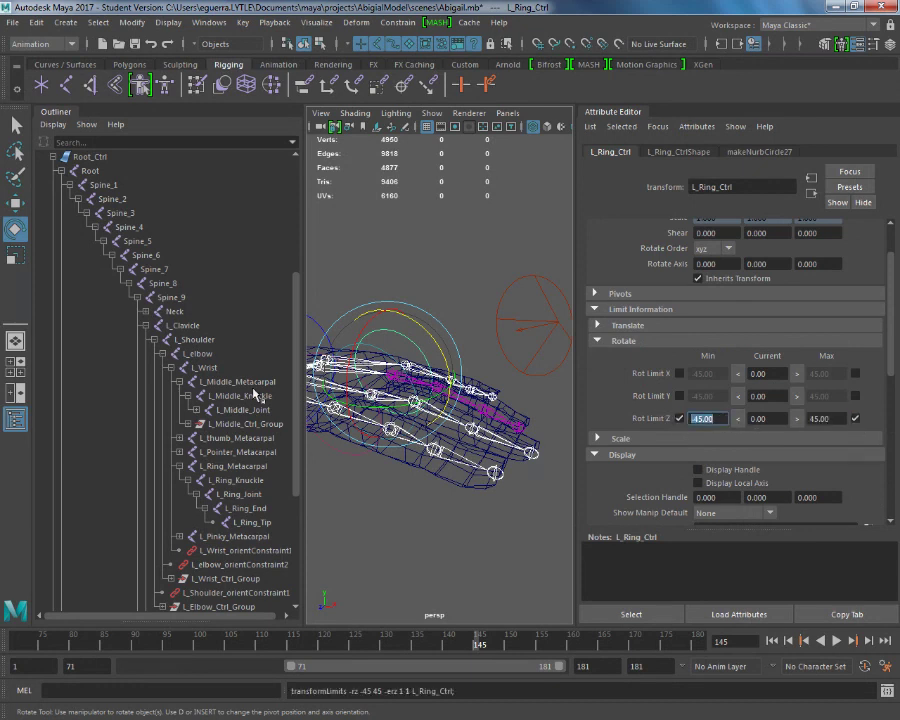
pyautogui.write('-90')
pyautogui.press('Return')
pyautogui.press('Tab')
pyautogui.write('90')
pyautogui.press('Return')
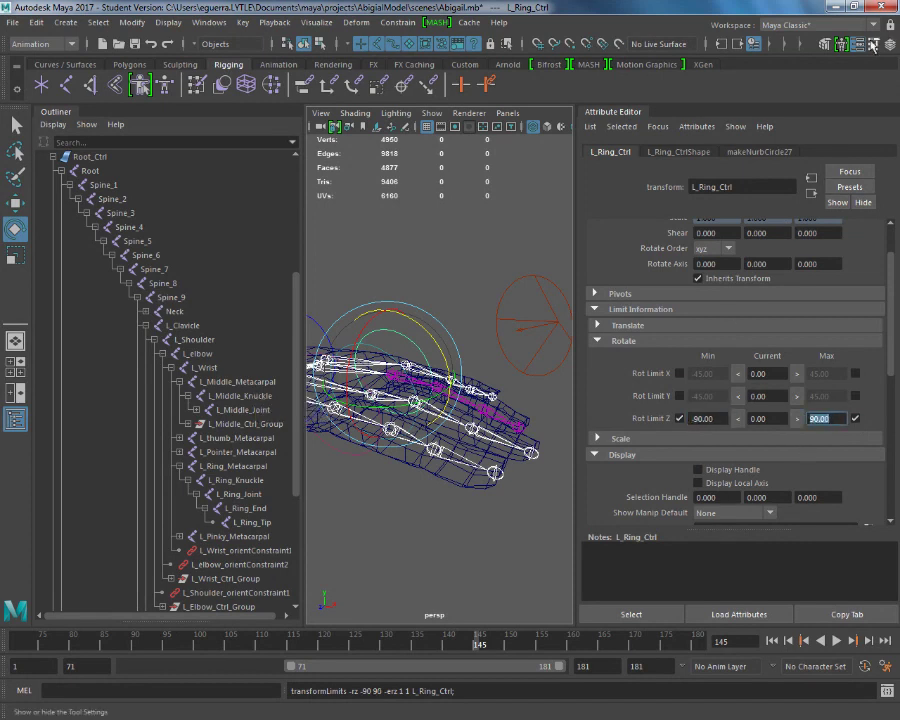
# Step: Show the control's channels again, test the limited Z rotation on L_Ring_Ctrl, and reset Rotate Z to 0
pyautogui.click(841, 44)
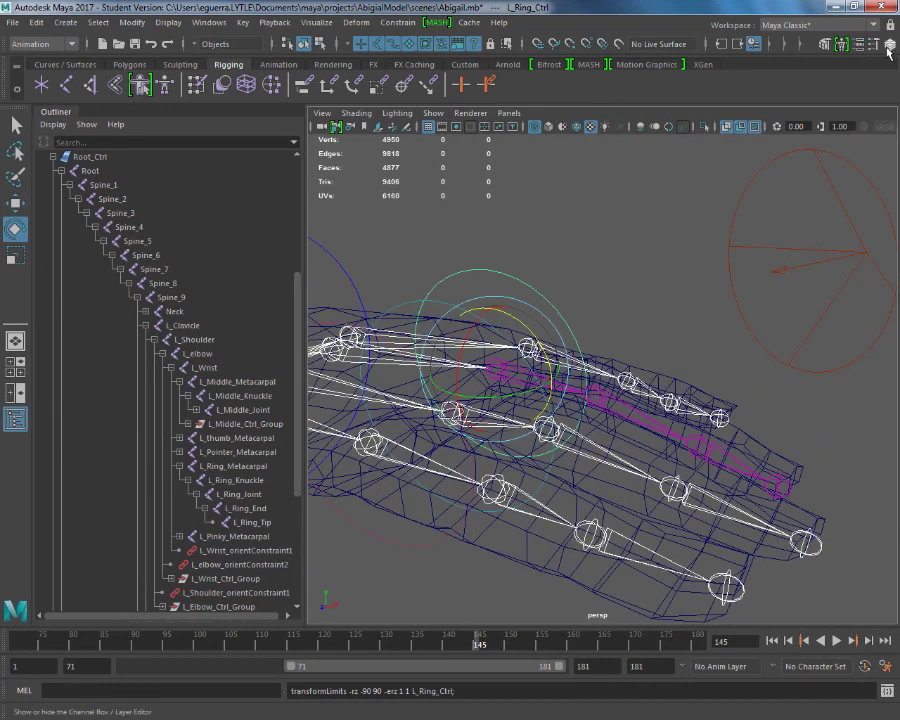
pyautogui.click(858, 44)
pyautogui.moveTo(499, 321); pyautogui.dragTo(231, 237)
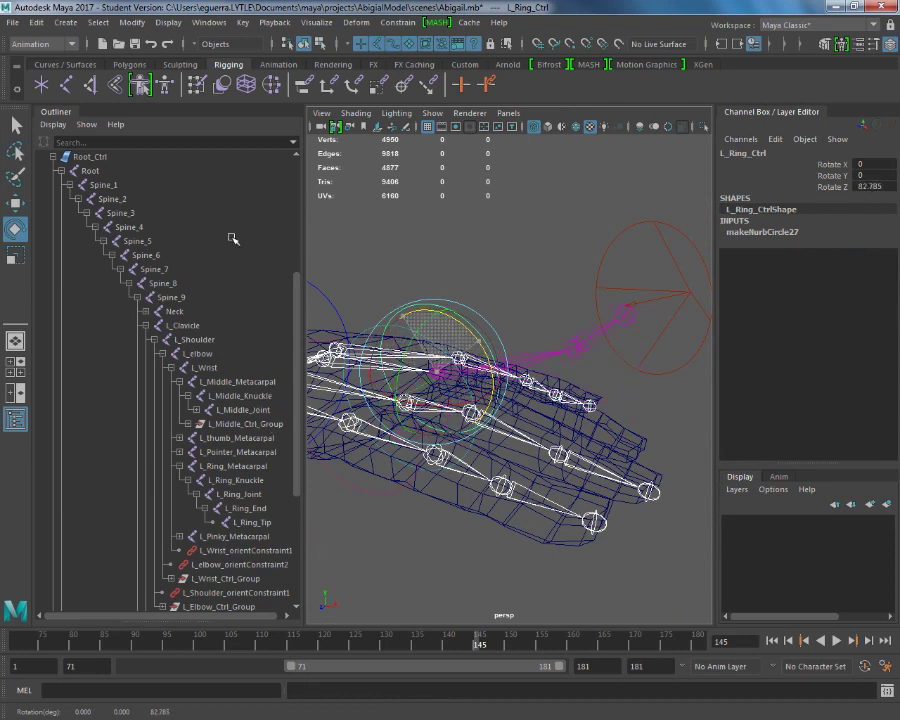
pyautogui.click(887, 187)
pyautogui.write('0')
pyautogui.press('Return')
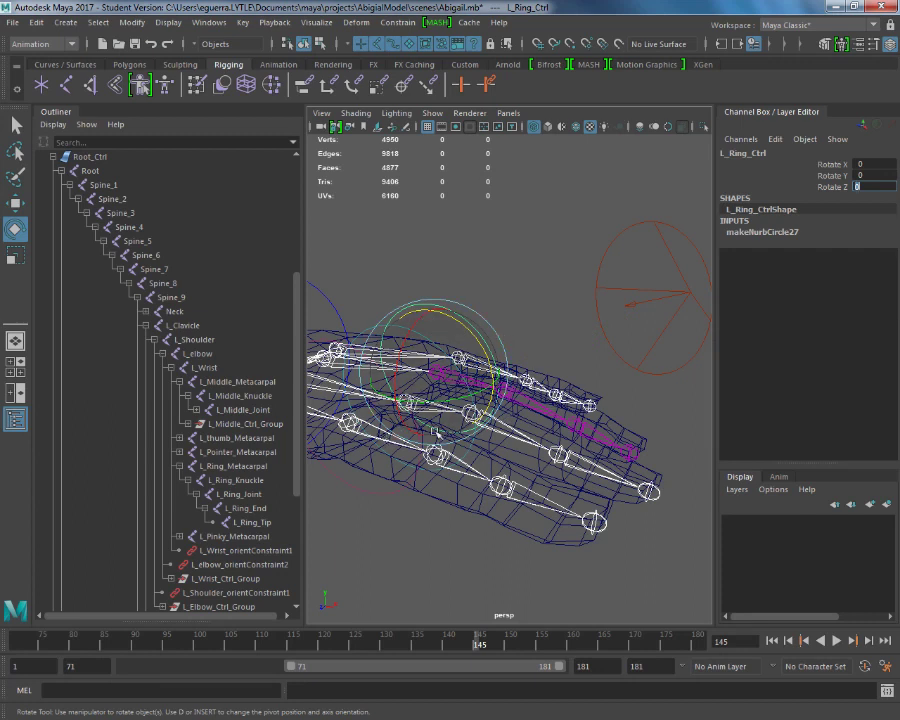
# Step: Parent L_Ring_Ctrl_Group under the L_Ring_Metacarpal joint and clear the selection
pyautogui.keyDown('alt'); pyautogui.moveTo(388, 306); pyautogui.dragTo(597, 418); pyautogui.keyUp('alt')
pyautogui.click(887, 46)
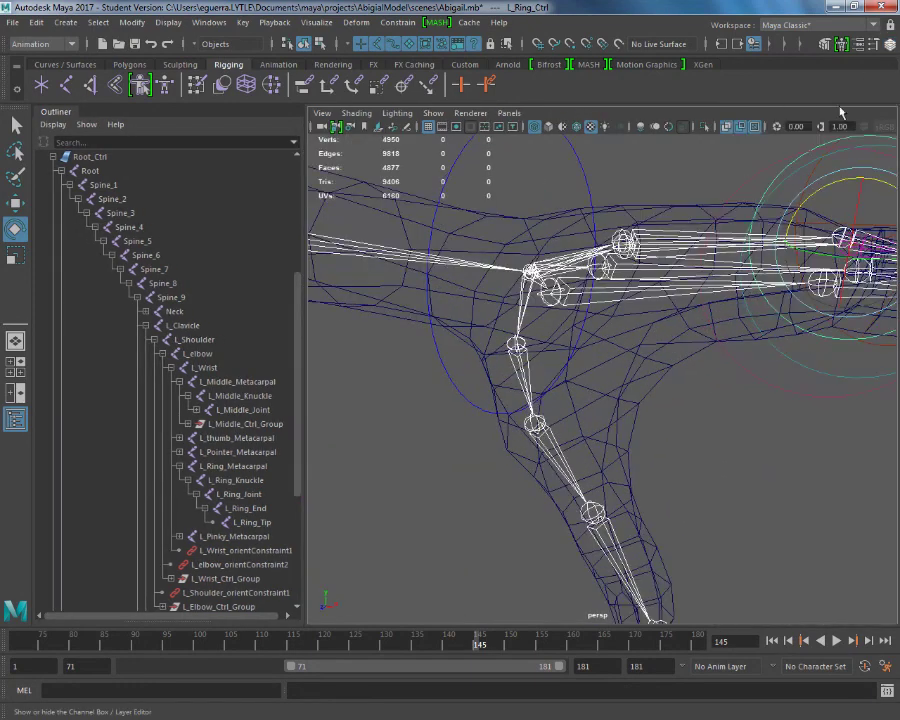
pyautogui.keyDown('alt'); pyautogui.moveTo(540, 290); pyautogui.dragTo(733, 418); pyautogui.keyUp('alt')
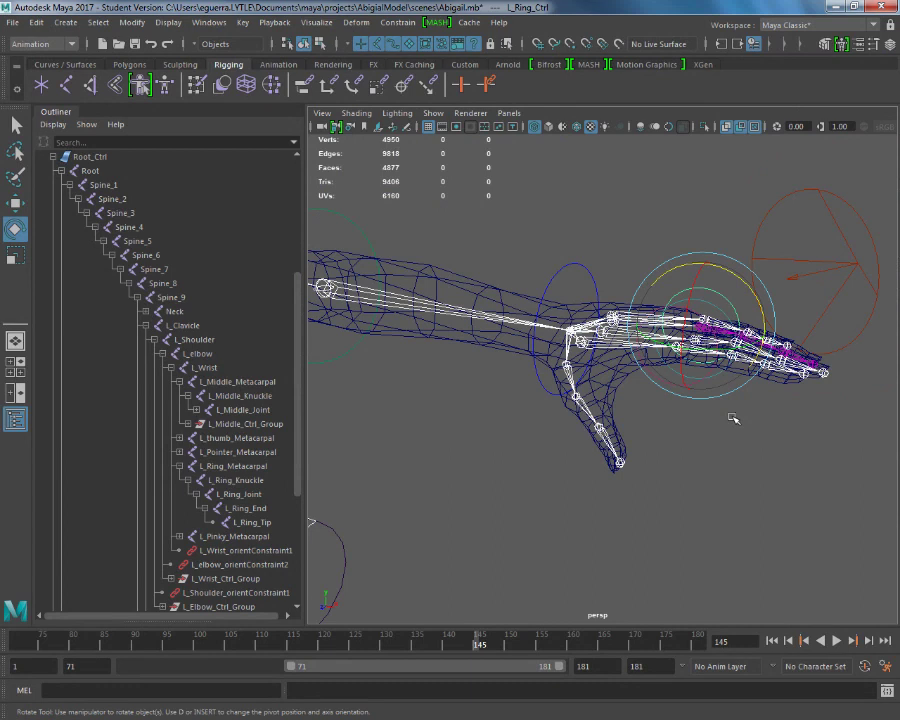
pyautogui.keyDown('alt'); pyautogui.moveTo(358, 526); pyautogui.dragTo(150, 523, button='right'); pyautogui.keyUp('alt')
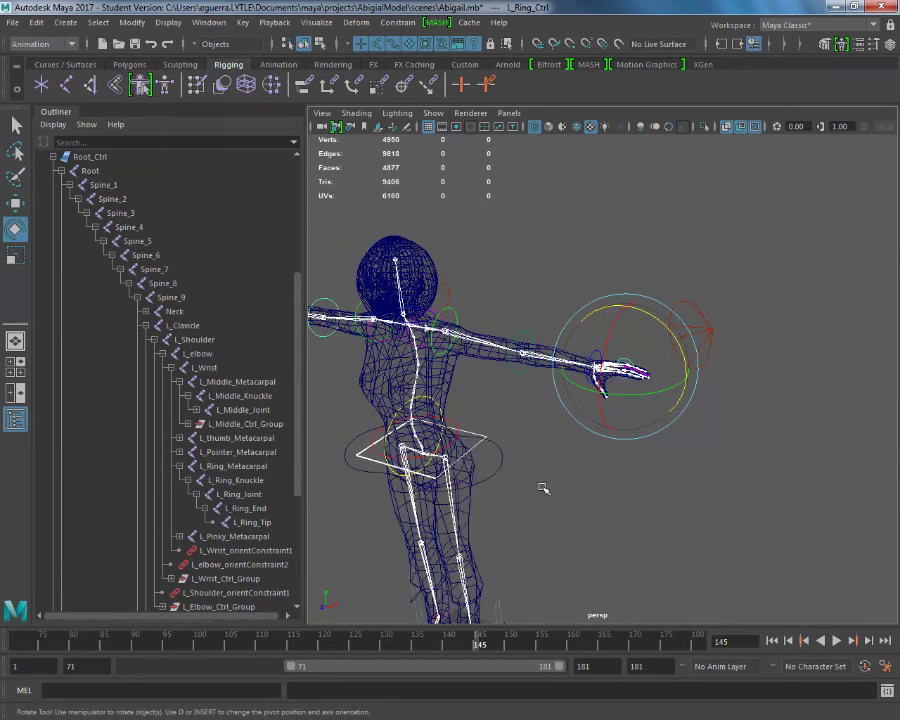
pyautogui.press('f')
pyautogui.scroll(-5, 125, 518)
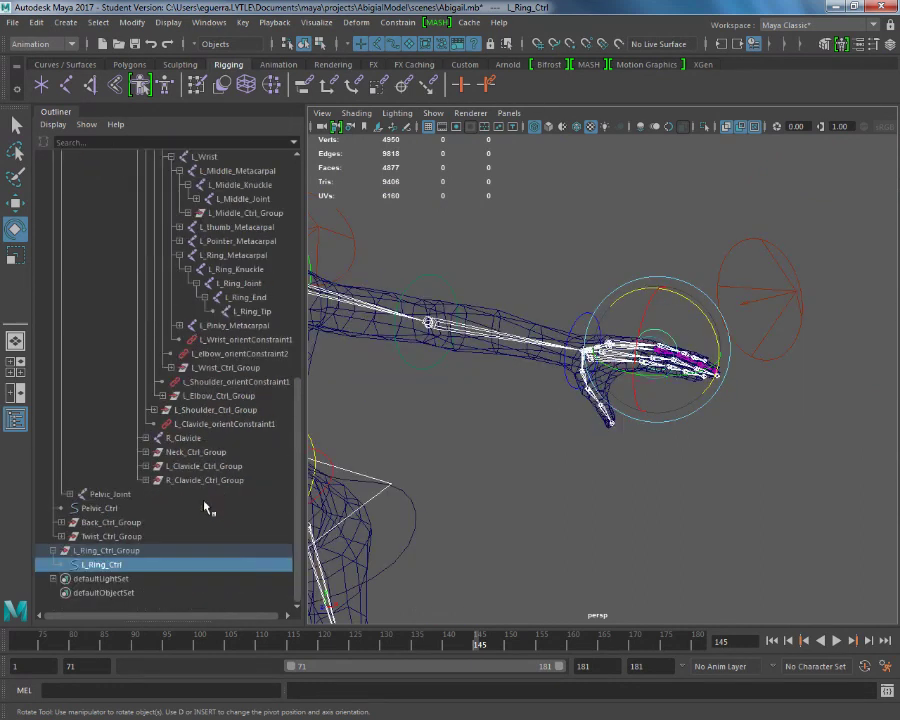
pyautogui.click(53, 550)
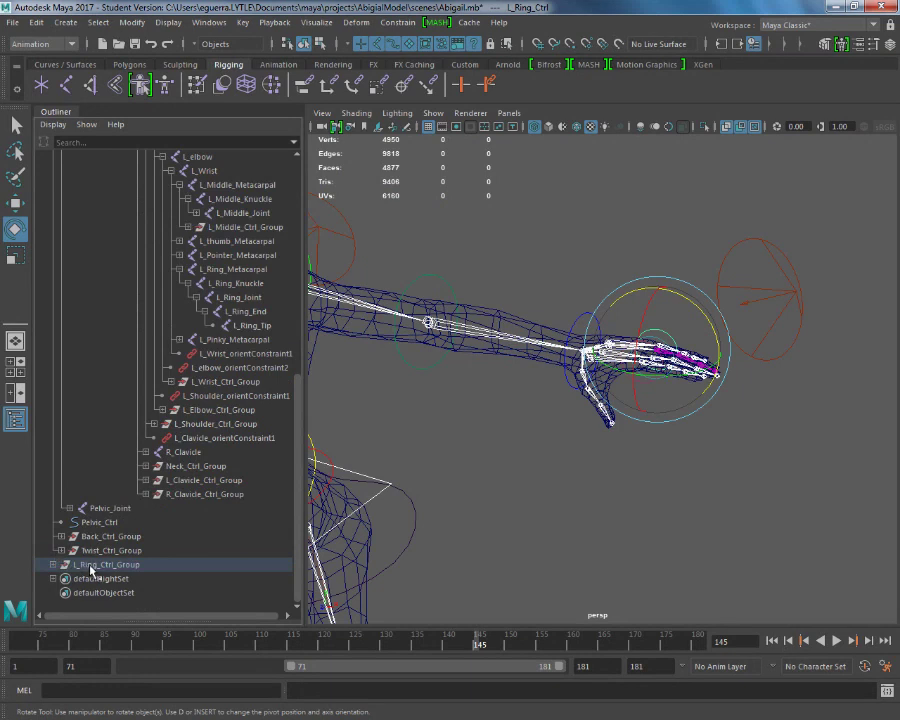
pyautogui.click(90, 566)
pyautogui.moveTo(113, 571); pyautogui.dragTo(257, 276, button='middle')
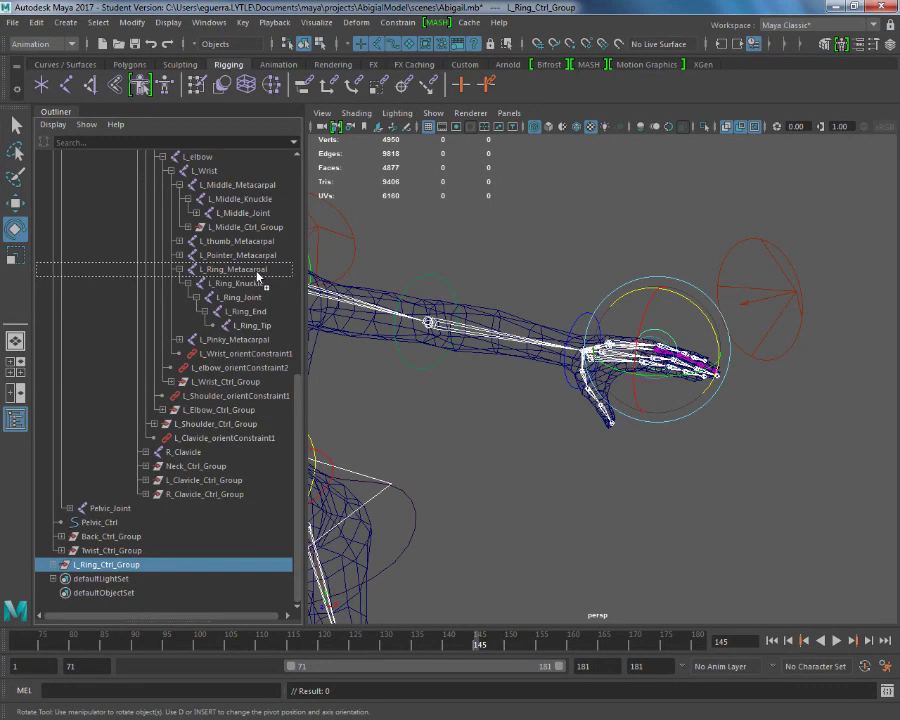
pyautogui.moveTo(257, 276); pyautogui.dragTo(257, 276, button='middle')
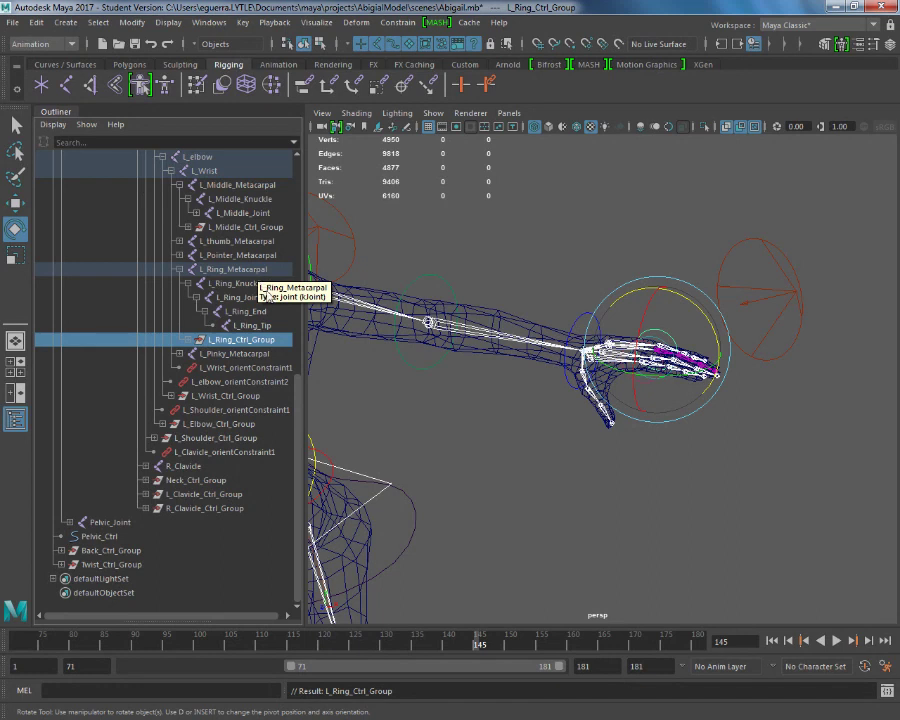
pyautogui.click(727, 435)
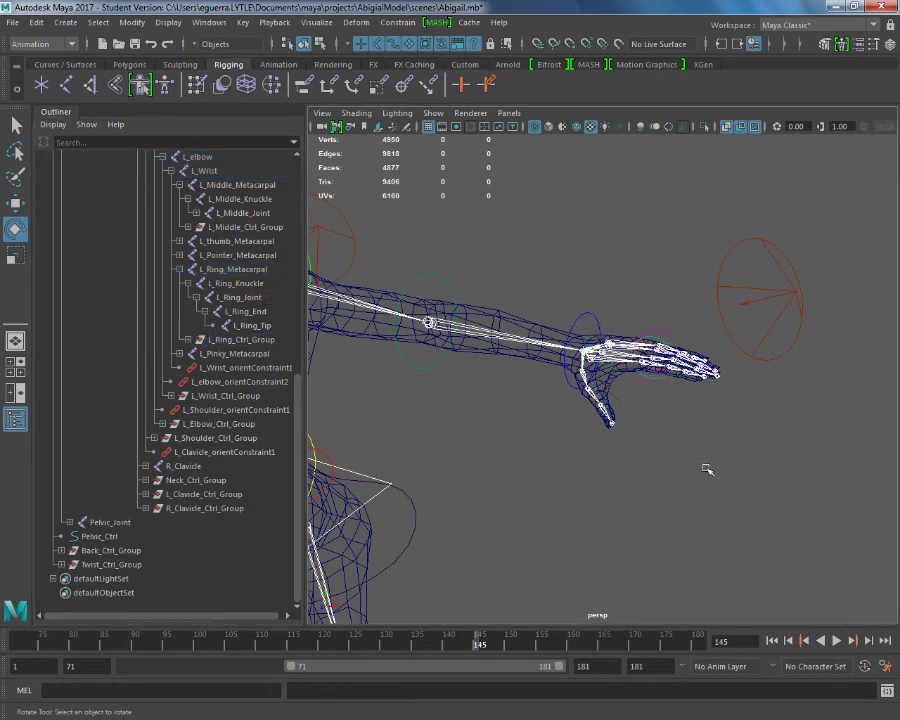
# Step: Create a NURBS circle with its normal axis set to Z and a radius of 1
pyautogui.click(38, 22)
pyautogui.moveTo(65, 22)
pyautogui.moveTo(120, 60)
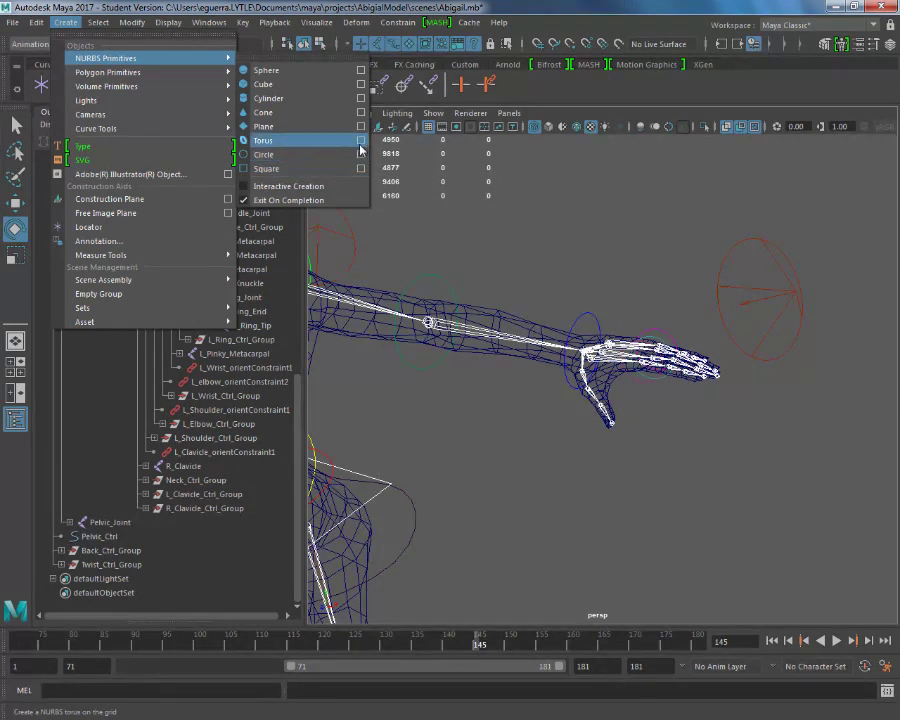
pyautogui.click(361, 157)
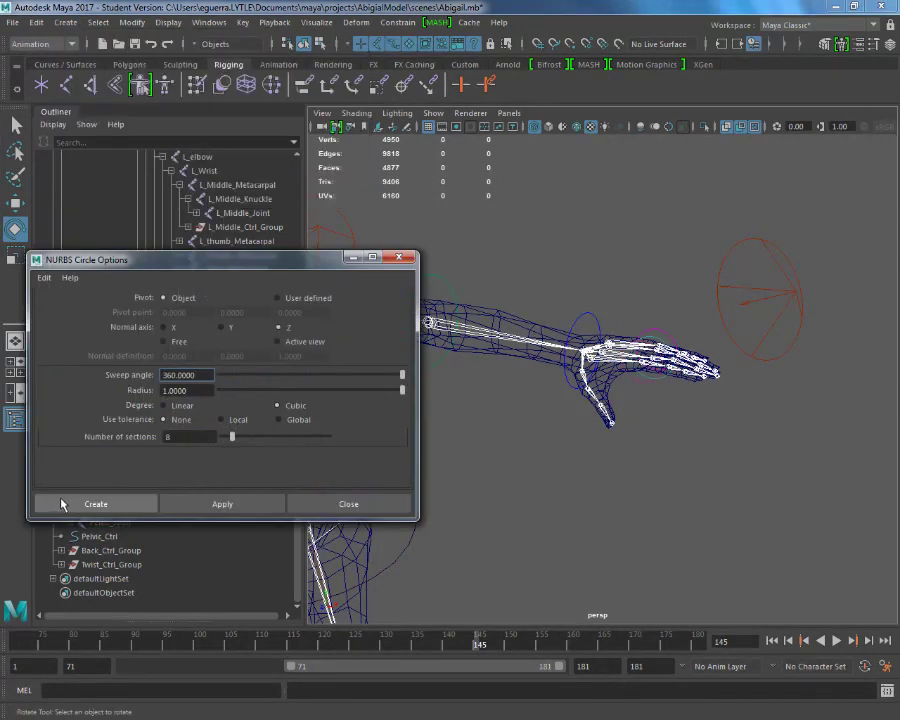
pyautogui.click(61, 505)
pyautogui.press('a')
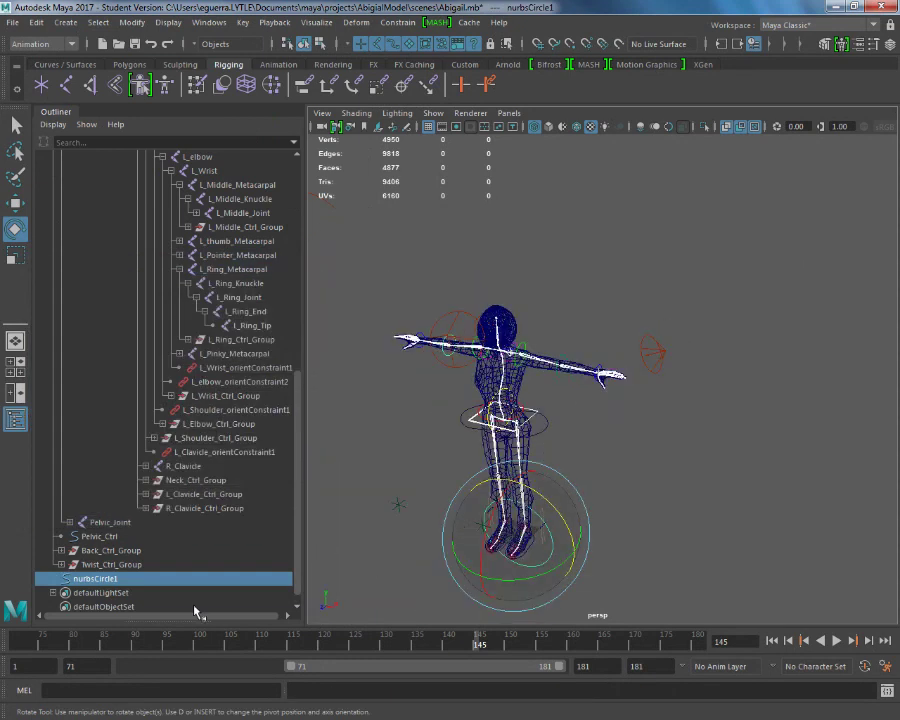
# Step: Rename the new NURBS circle to L_thumb_Ctrl
pyautogui.doubleClick(78, 579)
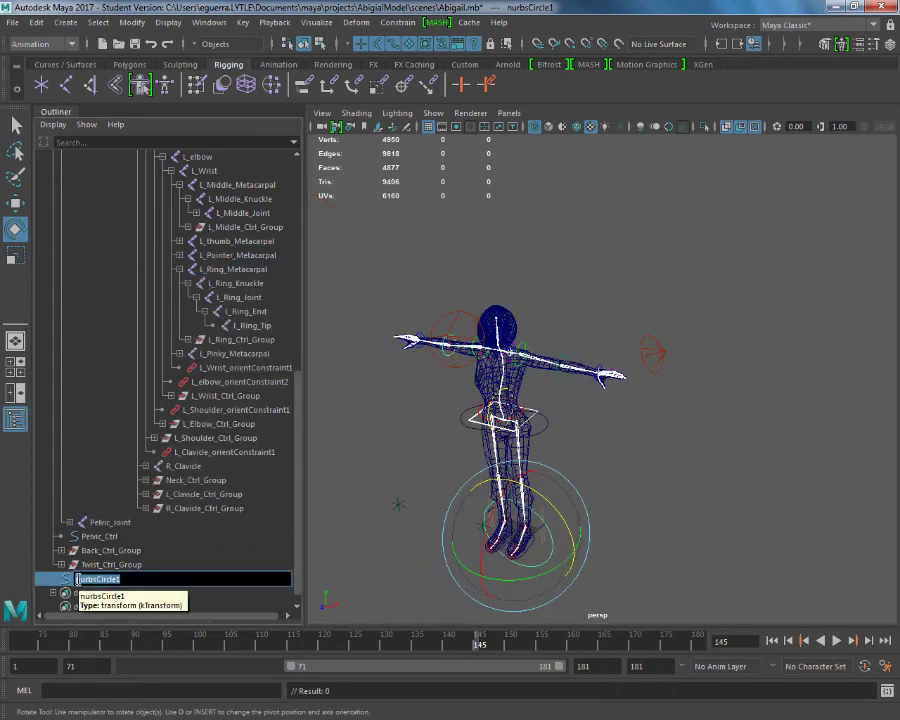
pyautogui.press('BackSpace')
pyautogui.write('L_thumb_Ctrl')
pyautogui.press('Return')
# Step: Group L_thumb_Ctrl and name the group L_thumb_Ctrl_Group
pyautogui.hotkey('ctrl', 'g')
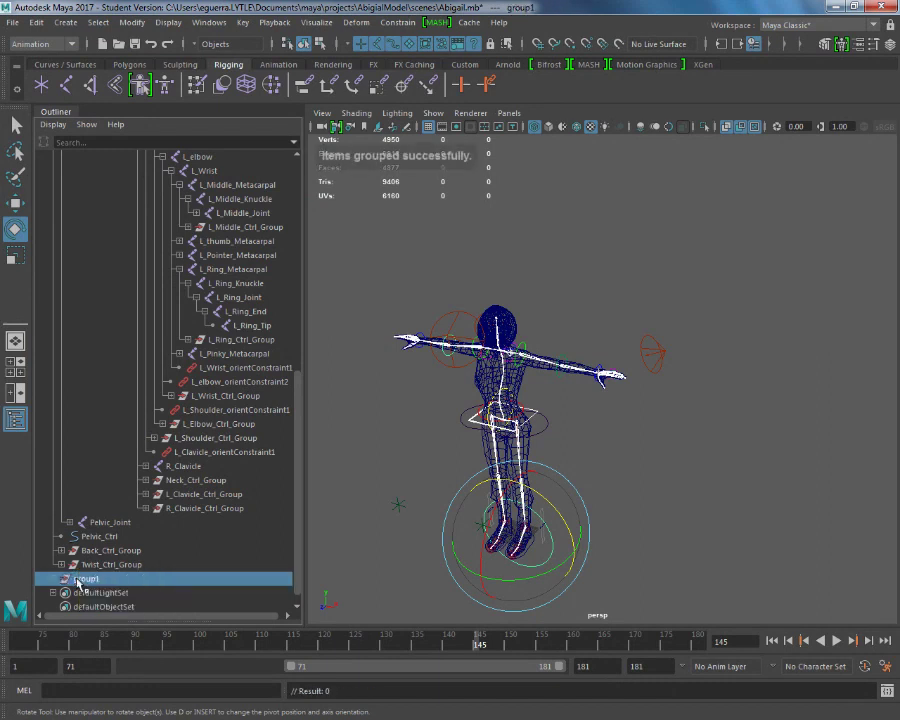
pyautogui.doubleClick(78, 579)
pyautogui.press('BackSpace')
pyautogui.write('L_thumb_Ctrl_G')
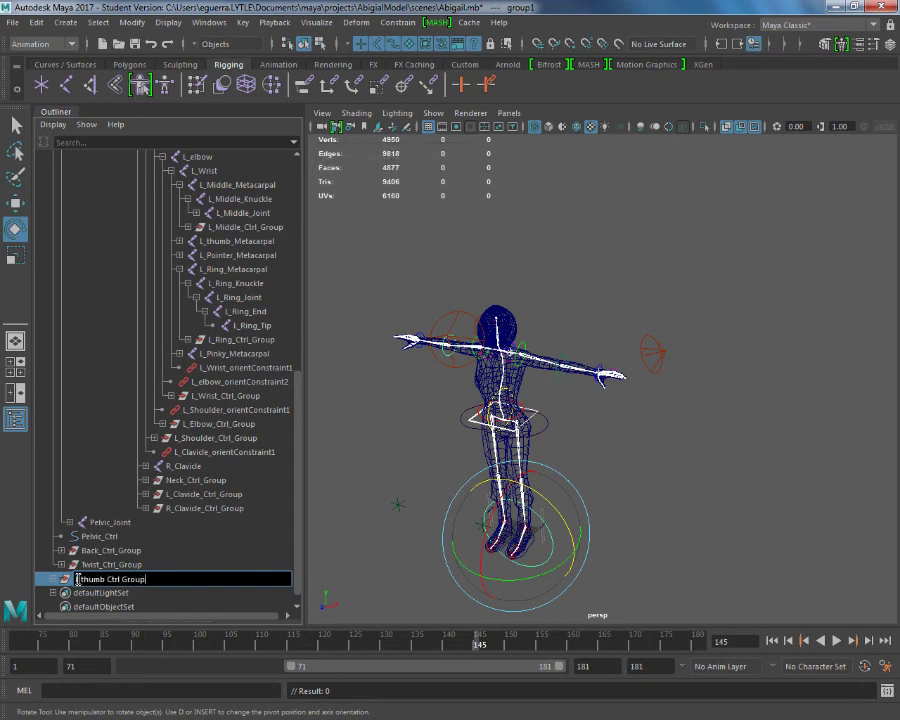
pyautogui.press('Return')
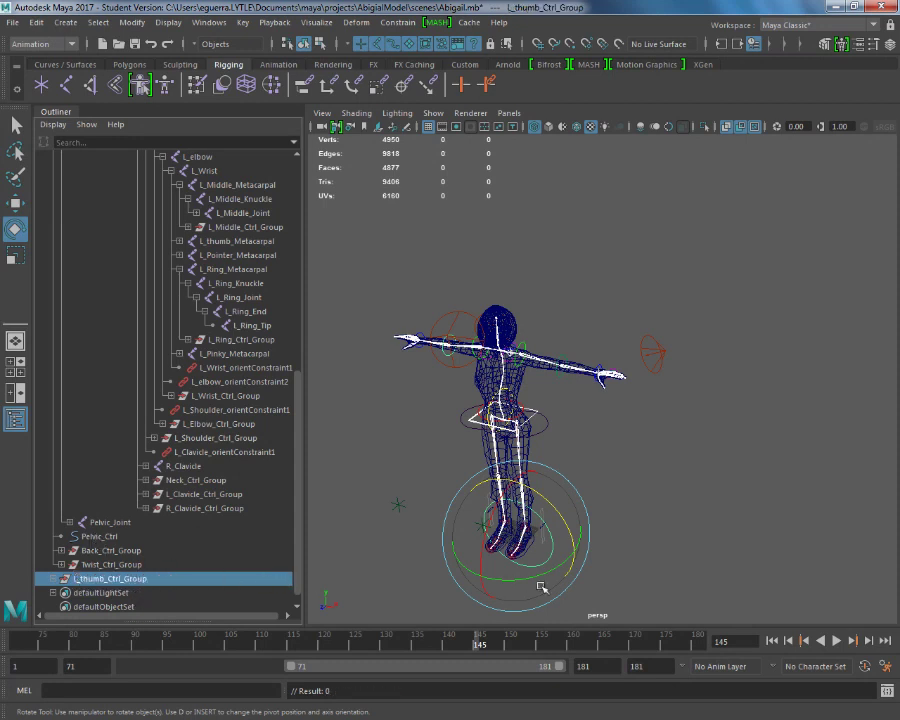
# Step: Move L_thumb_Ctrl_Group to the left hand and snap it onto the second joint of the thumb chain
pyautogui.press('w')
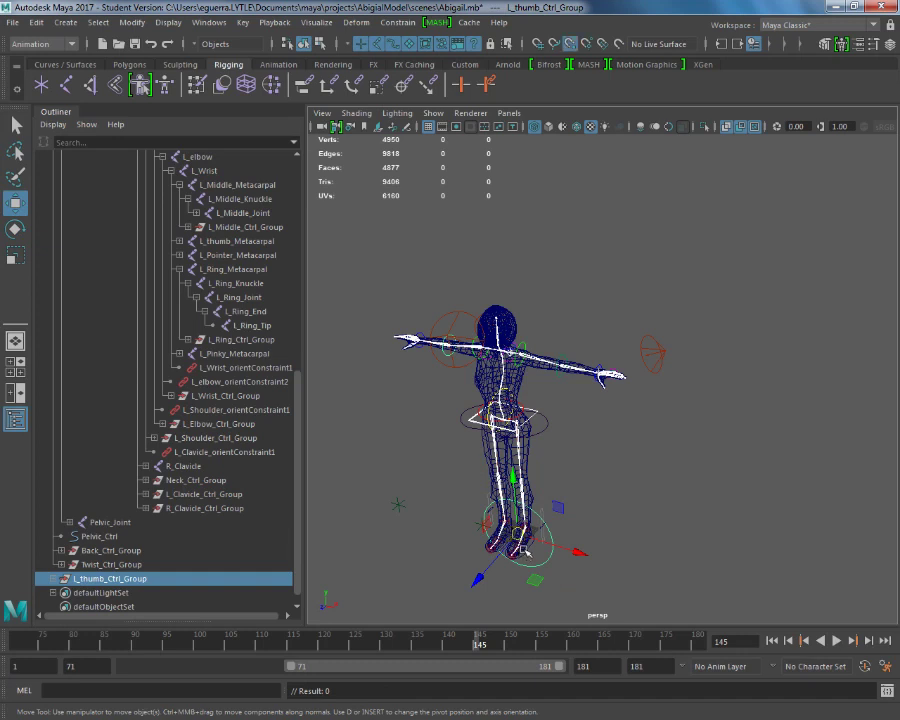
pyautogui.moveTo(518, 536); pyautogui.dragTo(607, 378)
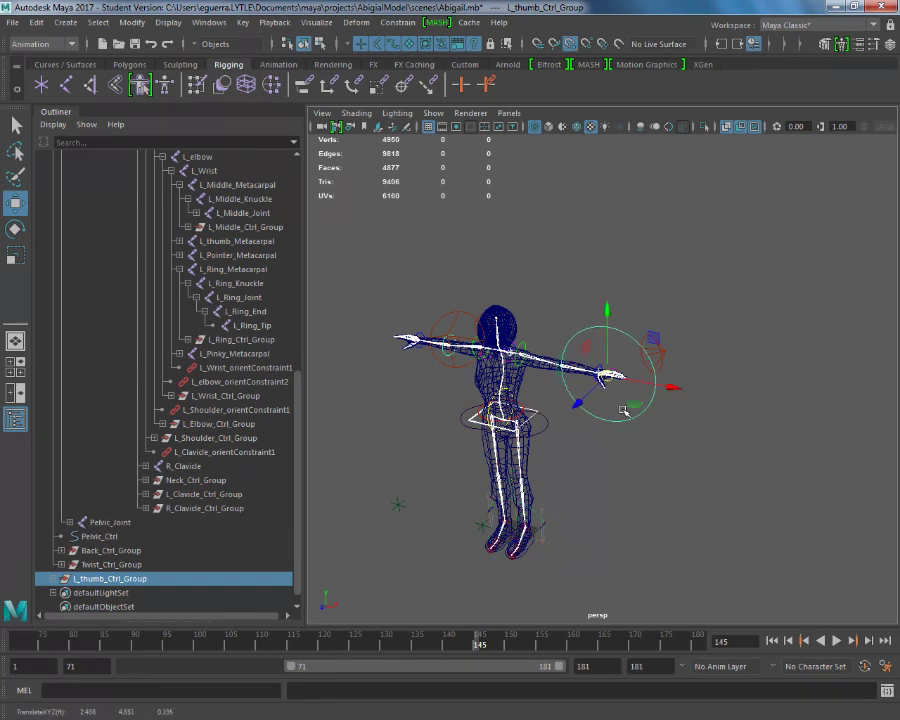
pyautogui.press('f')
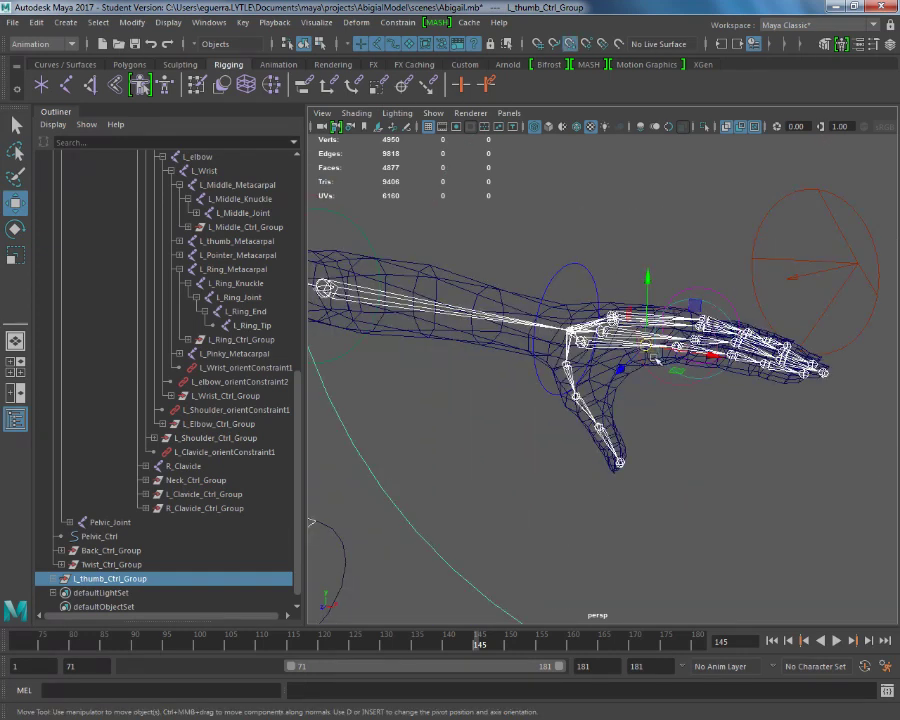
pyautogui.moveTo(638, 370); pyautogui.dragTo(576, 396)
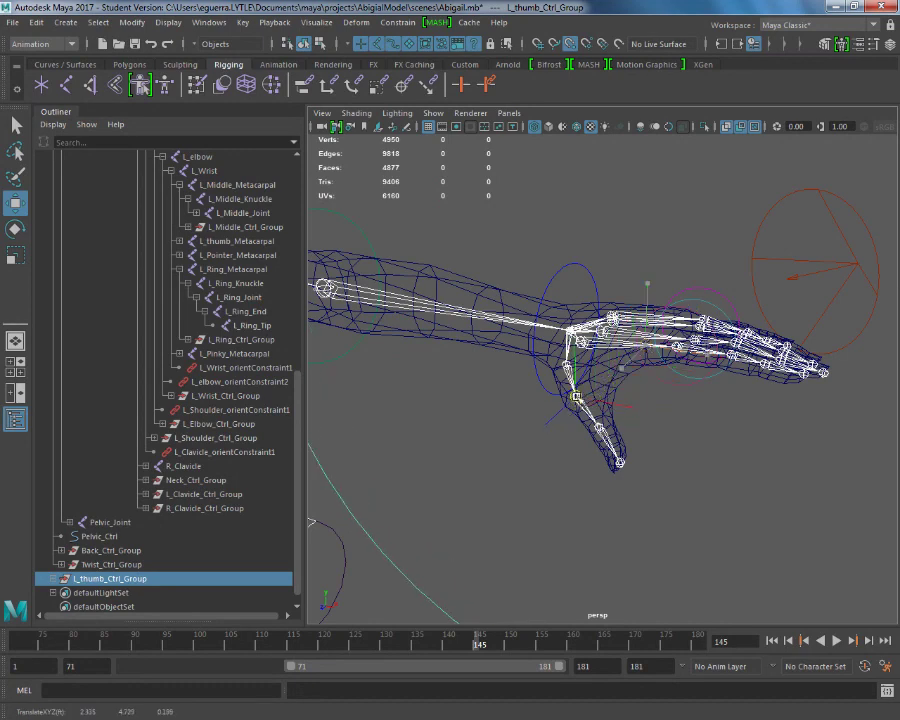
pyautogui.scroll(5, 615, 453)
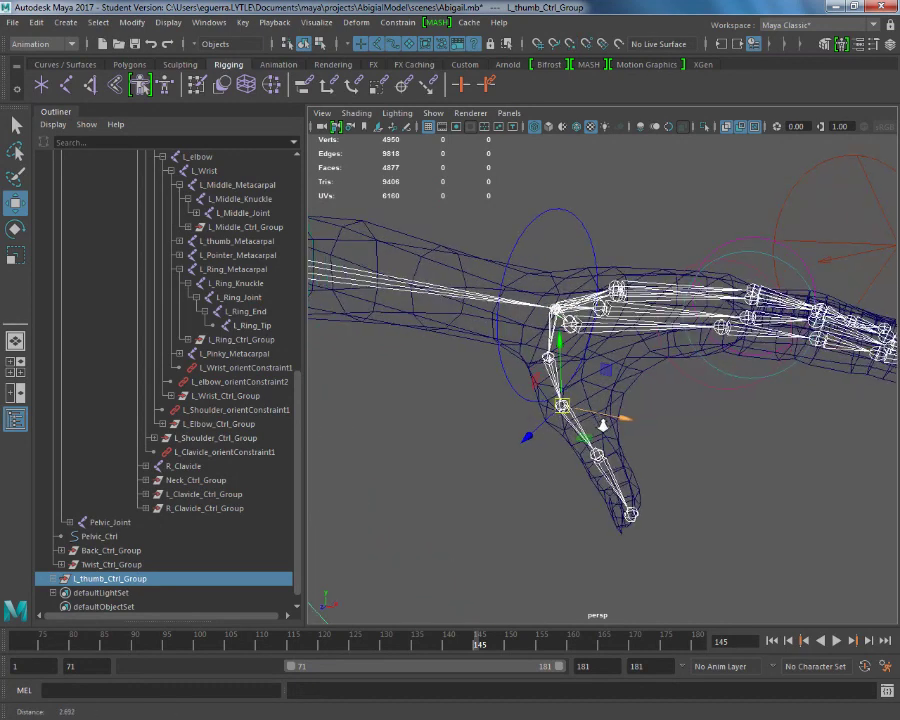
pyautogui.scroll(3, 615, 453)
pyautogui.scroll(4, 552, 452)
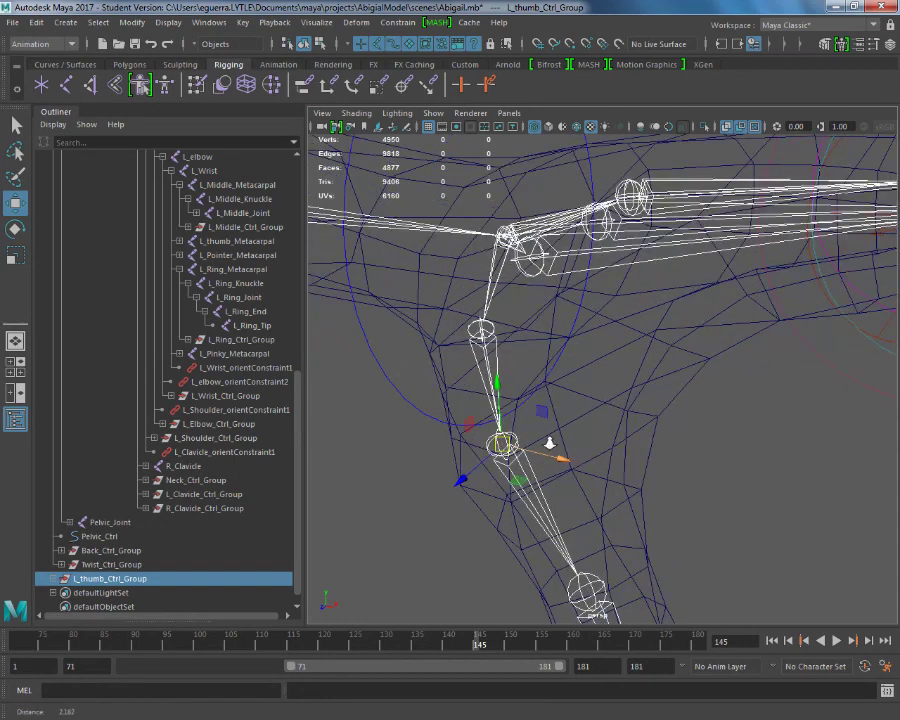
pyautogui.keyDown('alt'); pyautogui.moveTo(552, 452); pyautogui.dragTo(502, 462); pyautogui.keyUp('alt')
pyautogui.keyDown('alt'); pyautogui.moveTo(502, 462); pyautogui.dragTo(539, 453, button='middle'); pyautogui.keyUp('alt')
pyautogui.keyDown('alt'); pyautogui.moveTo(541, 452); pyautogui.dragTo(529, 450); pyautogui.keyUp('alt')
pyautogui.keyDown('alt'); pyautogui.moveTo(470, 444); pyautogui.dragTo(531, 457, button='middle'); pyautogui.keyUp('alt')
pyautogui.press('v')
pyautogui.moveTo(548, 380); pyautogui.dragTo(558, 408)
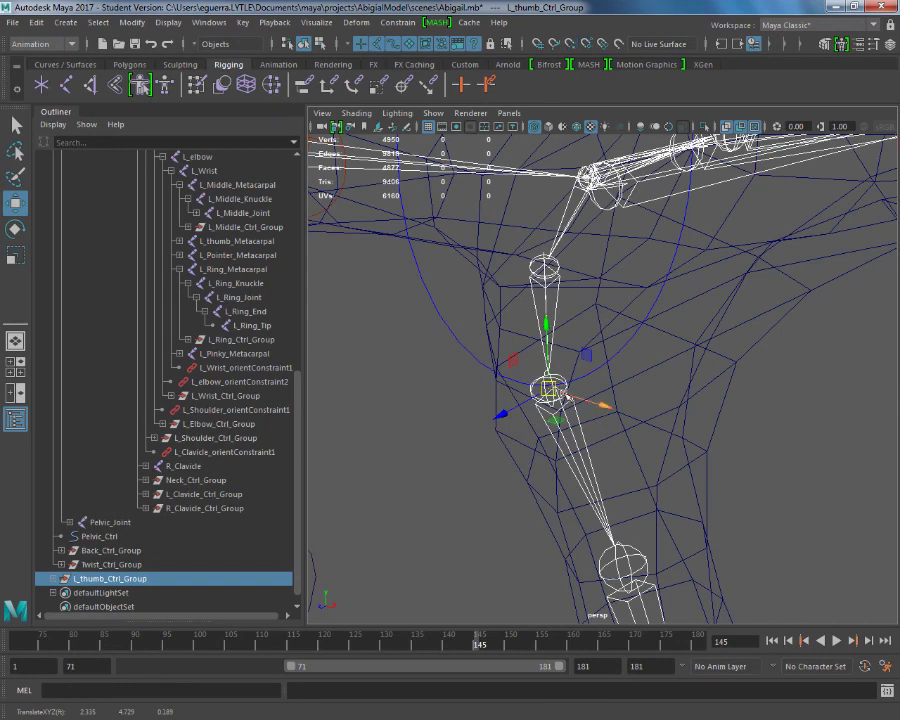
# Step: Scale L_thumb_Ctrl_Group down uniformly until its circle fits closely around the thumb
pyautogui.press('f')
pyautogui.keyDown('alt'); pyautogui.moveTo(613, 438); pyautogui.dragTo(654, 436); pyautogui.keyUp('alt')
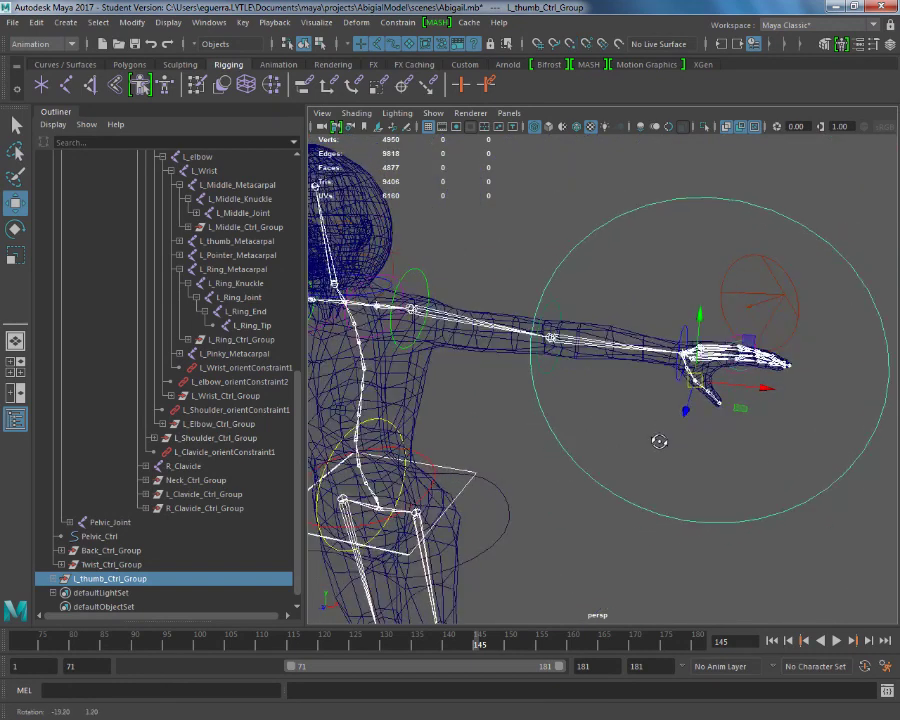
pyautogui.press('r')
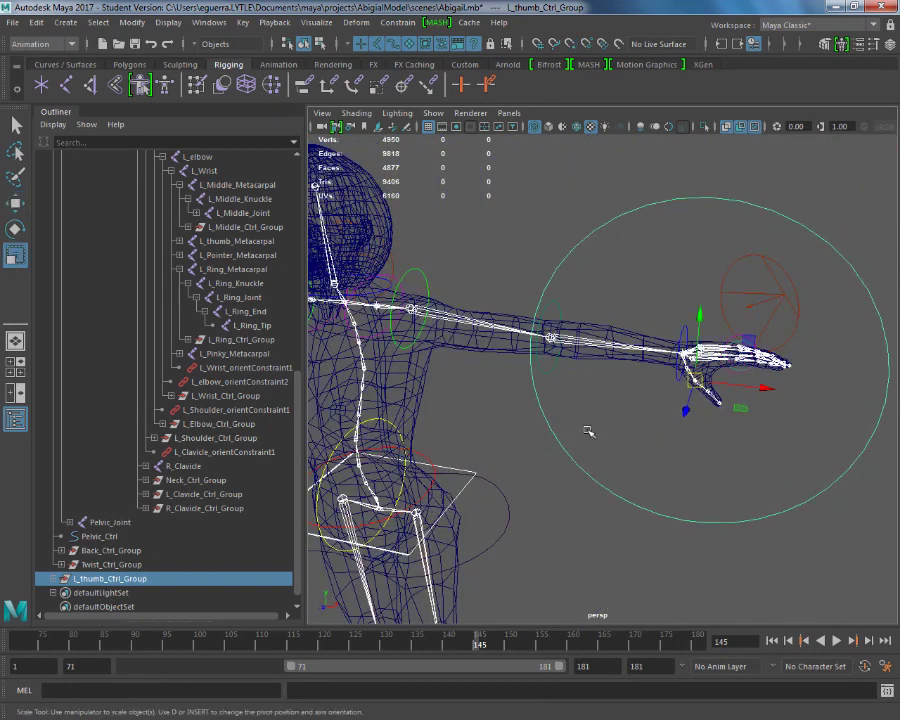
pyautogui.moveTo(695, 381); pyautogui.dragTo(441, 465)
pyautogui.keyDown('alt'); pyautogui.moveTo(441, 465); pyautogui.dragTo(663, 422, button='right'); pyautogui.keyUp('alt')
pyautogui.keyDown('alt'); pyautogui.moveTo(663, 422); pyautogui.dragTo(690, 455); pyautogui.keyUp('alt')
# Step: Reorient L_thumb_Ctrl's circle through its makeNurbCircle input, setting Normal X to 1 and Normal Z to 0
pyautogui.click(54, 580)
pyautogui.click(60, 592)
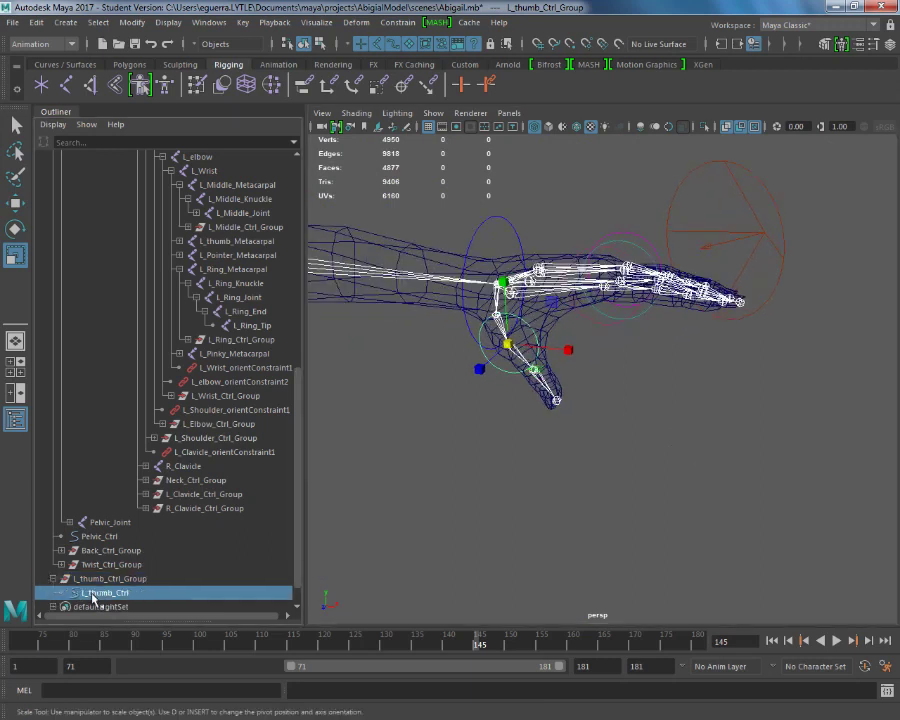
pyautogui.click(882, 43)
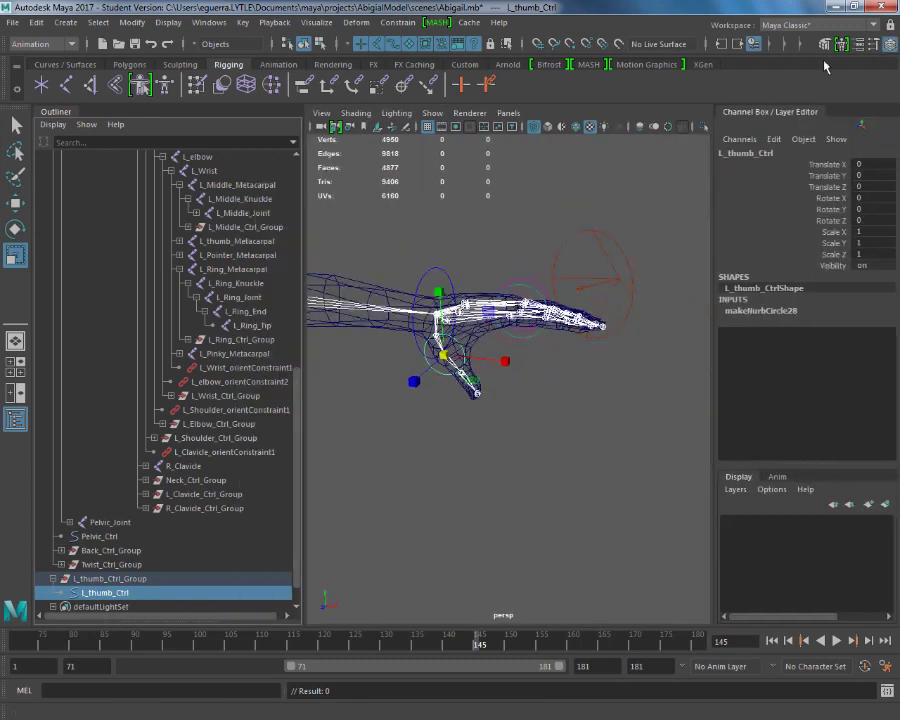
pyautogui.click(776, 313)
pyautogui.doubleClick(868, 322)
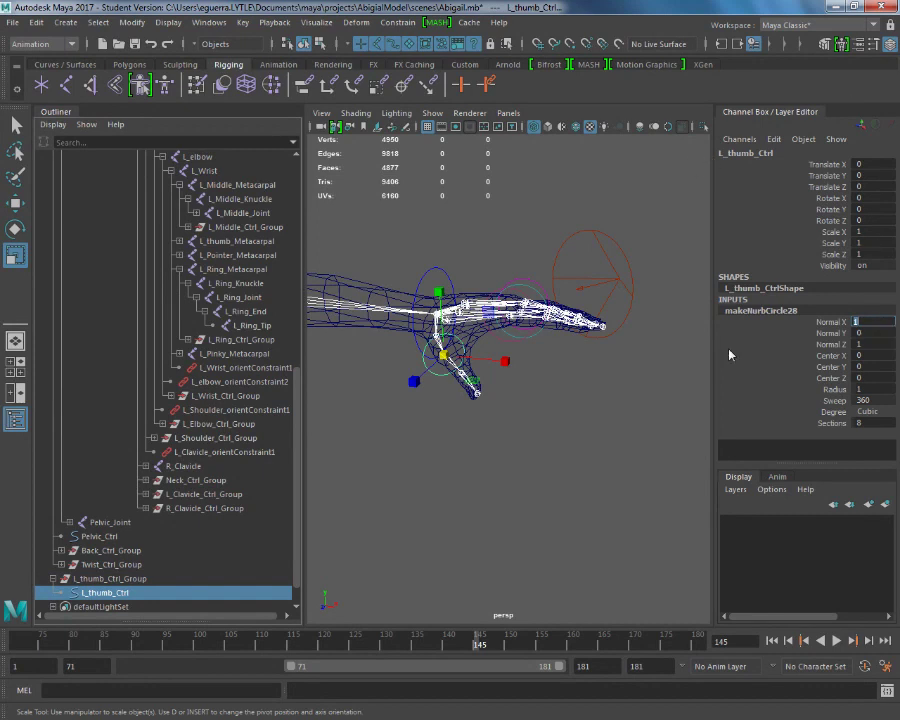
pyautogui.doubleClick(868, 344)
pyautogui.write('0')
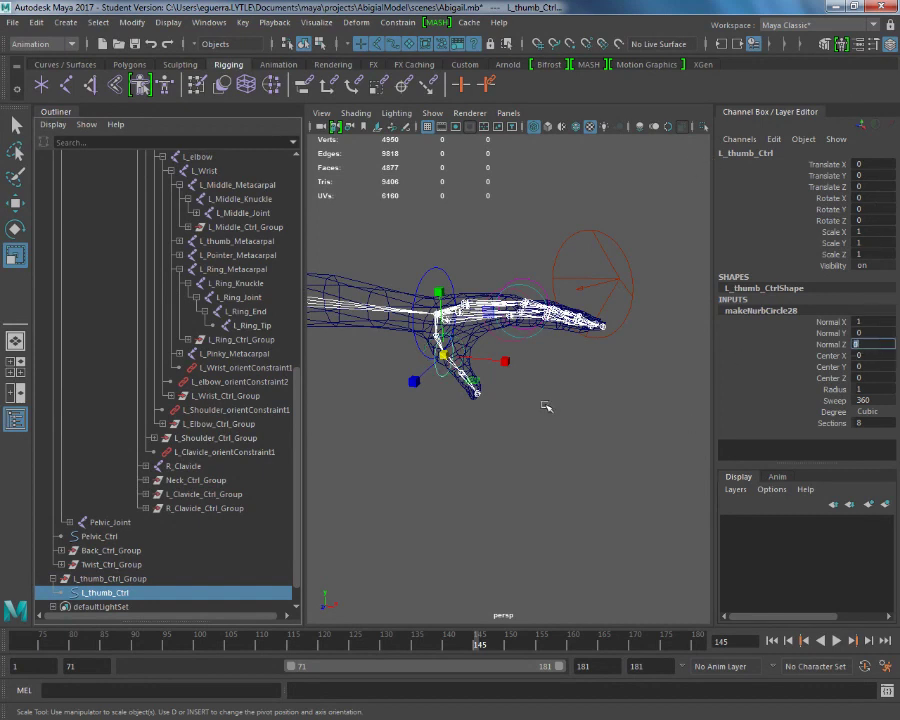
# Step: Rotate L_thumb_Ctrl_Group so the circle sits perpendicular to the thumb bone
pyautogui.scroll(3, 542, 400)
pyautogui.keyDown('alt'); pyautogui.moveTo(518, 368); pyautogui.dragTo(534, 373); pyautogui.keyUp('alt')
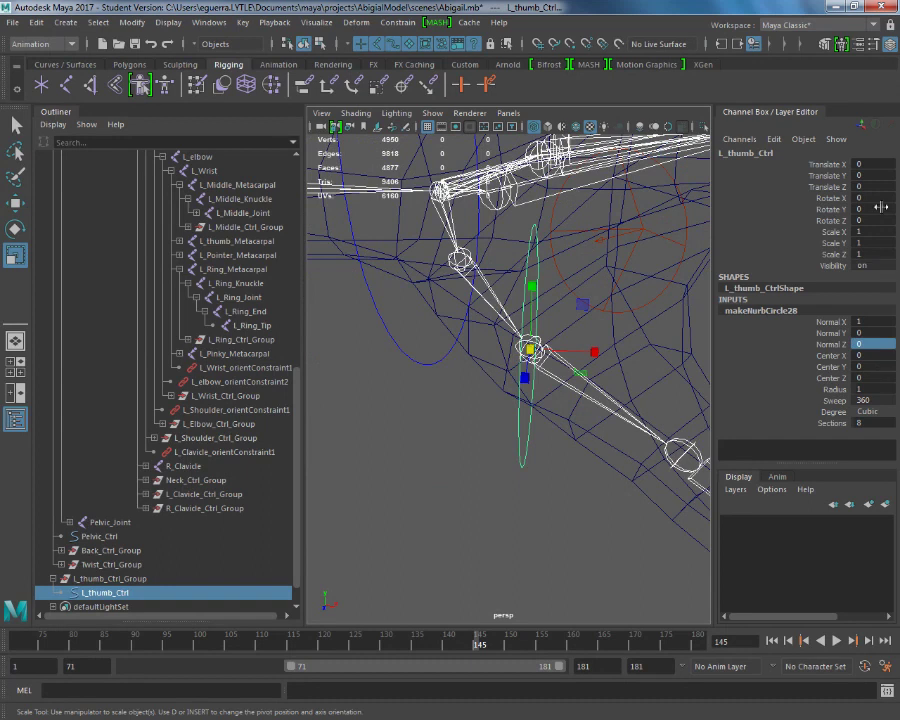
pyautogui.click(889, 46)
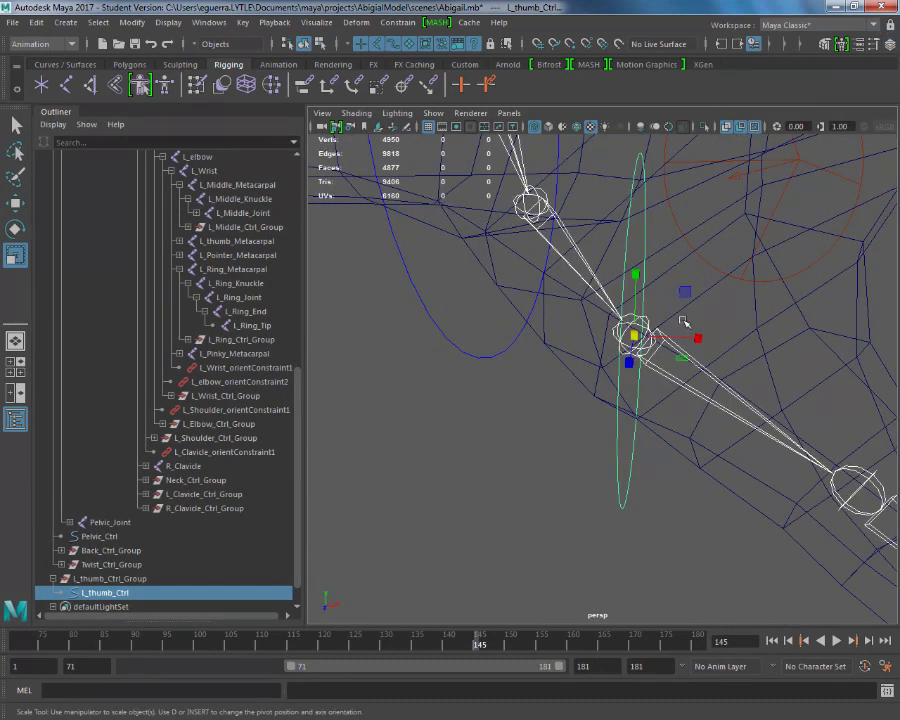
pyautogui.click(124, 580)
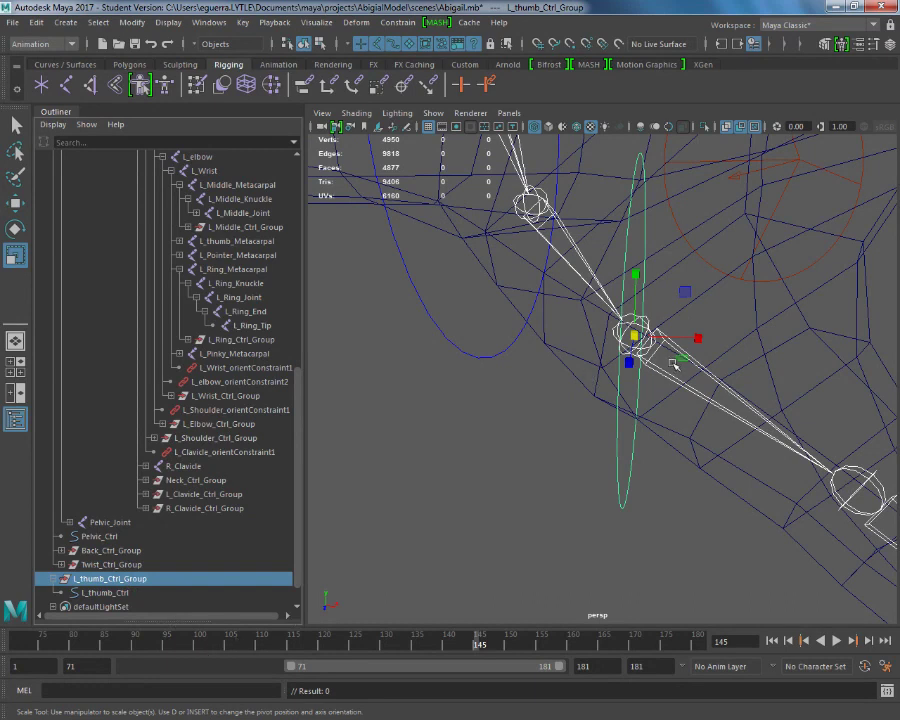
pyautogui.press('e')
pyautogui.moveTo(691, 303); pyautogui.dragTo(678, 327)
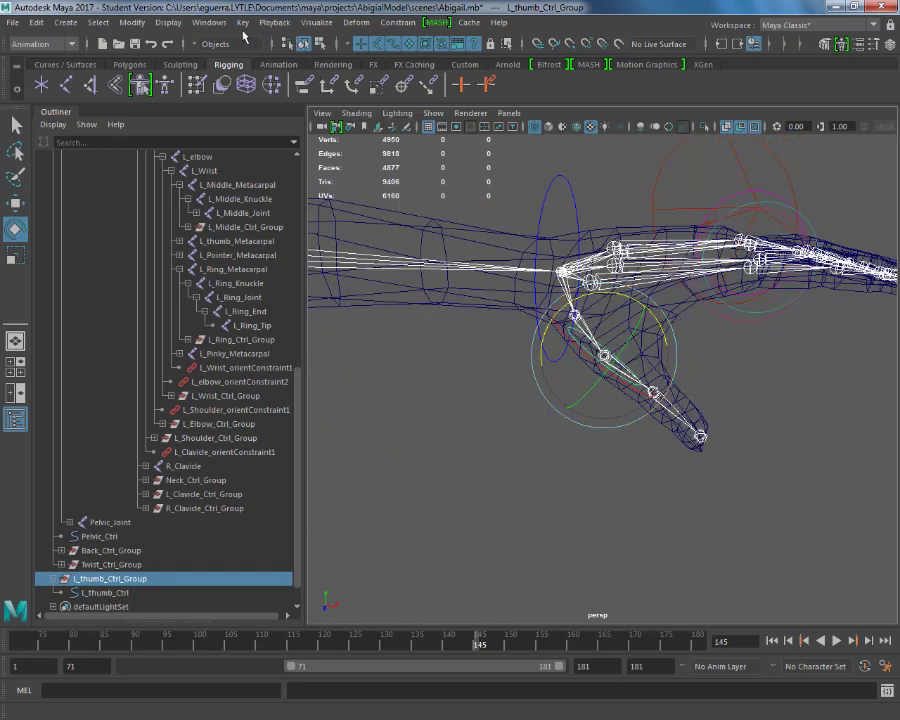
# Step: Open Set Driven Key and load L_thumb_Ctrl as the driver with its Rotate X attribute selected
pyautogui.click(252, 21)
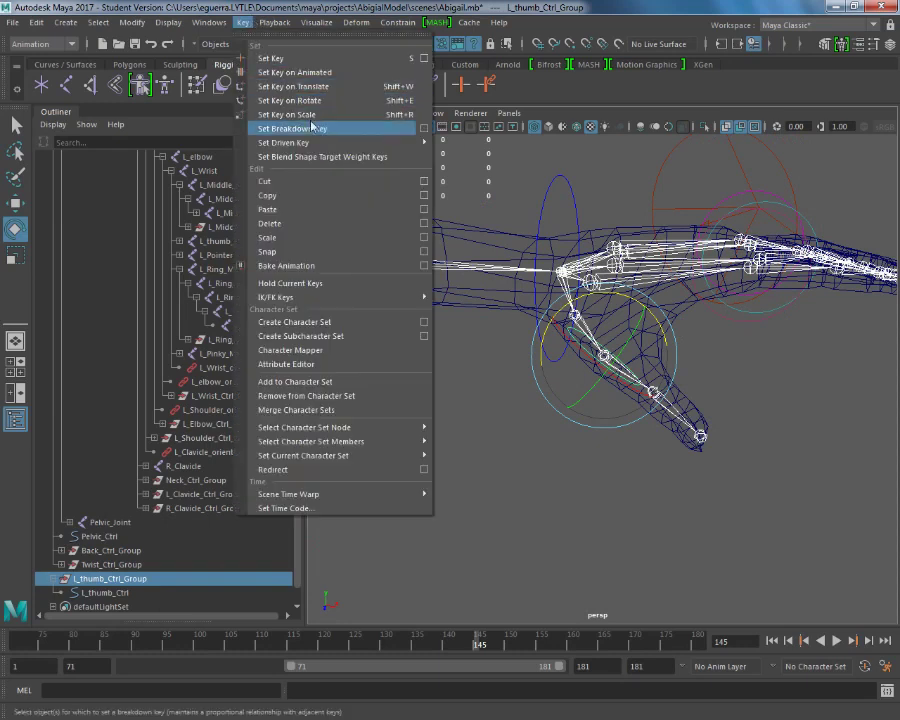
pyautogui.moveTo(315, 143)
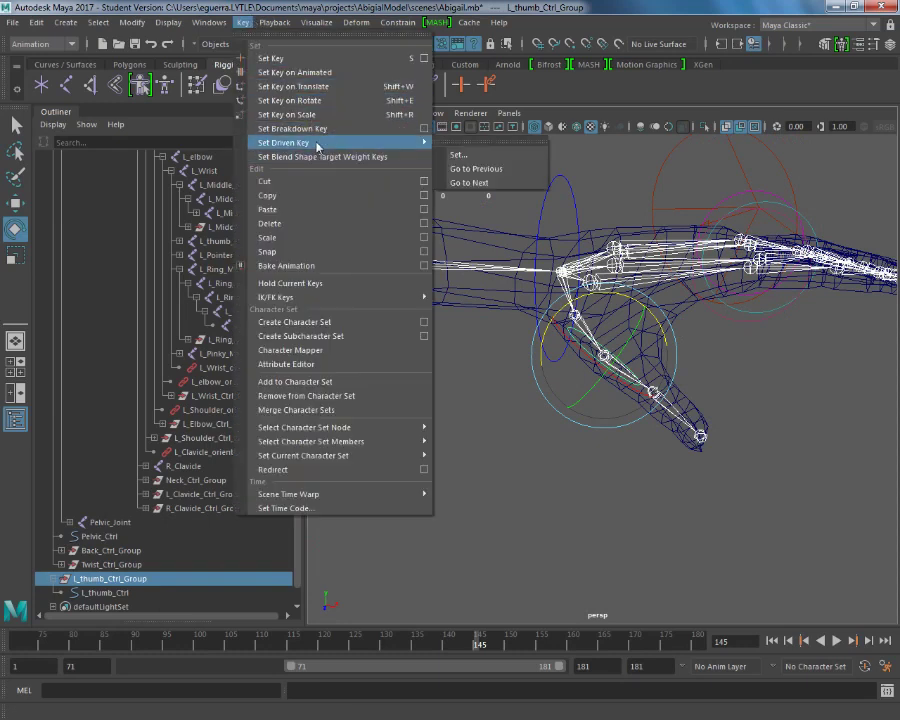
pyautogui.click(475, 160)
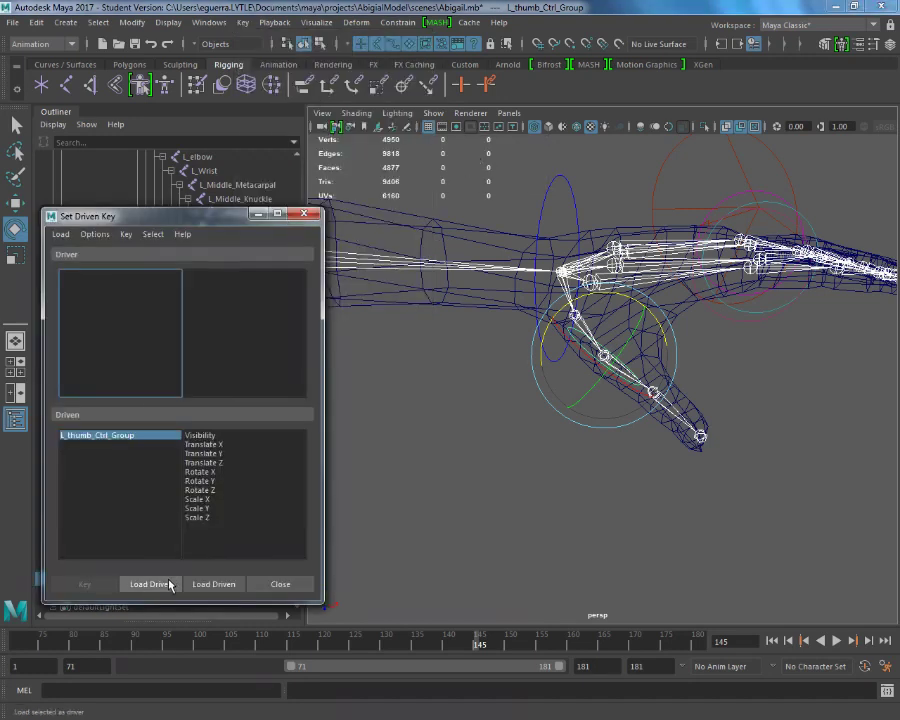
pyautogui.moveTo(201, 219); pyautogui.dragTo(355, 101)
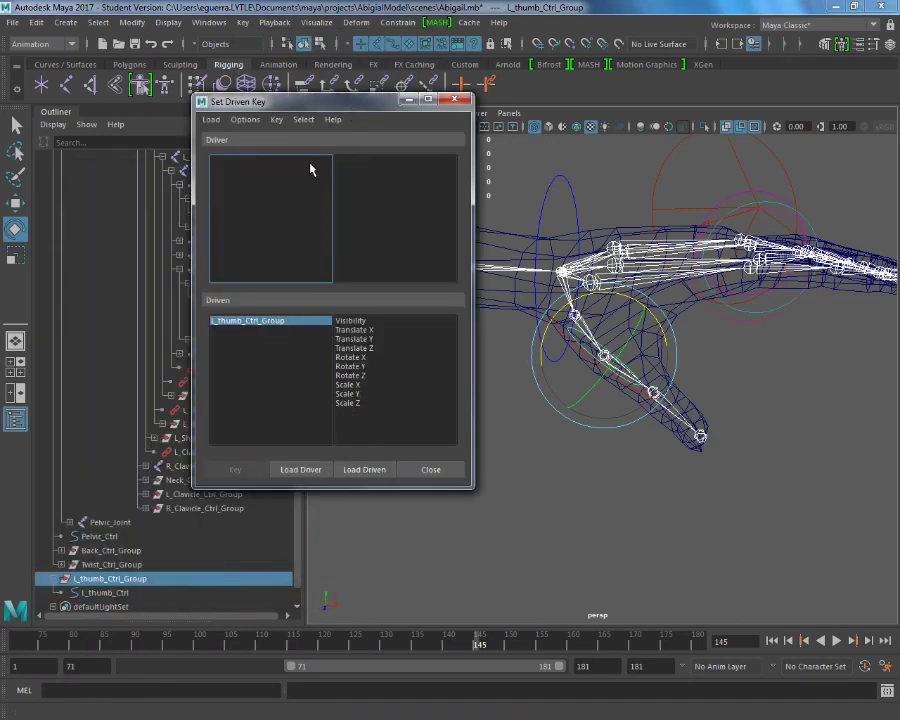
pyautogui.click(115, 593)
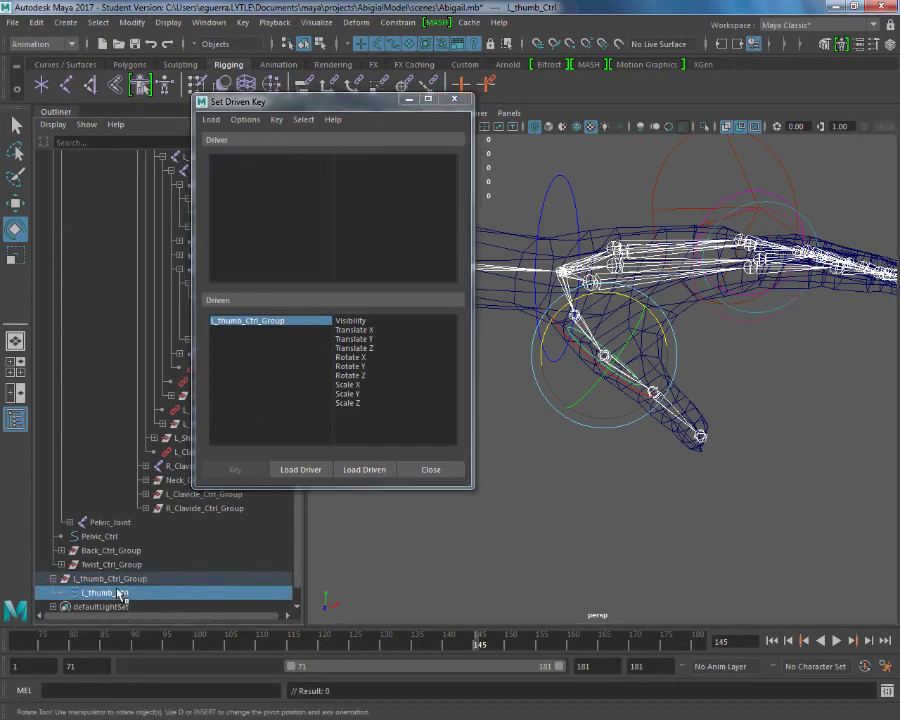
pyautogui.click(305, 473)
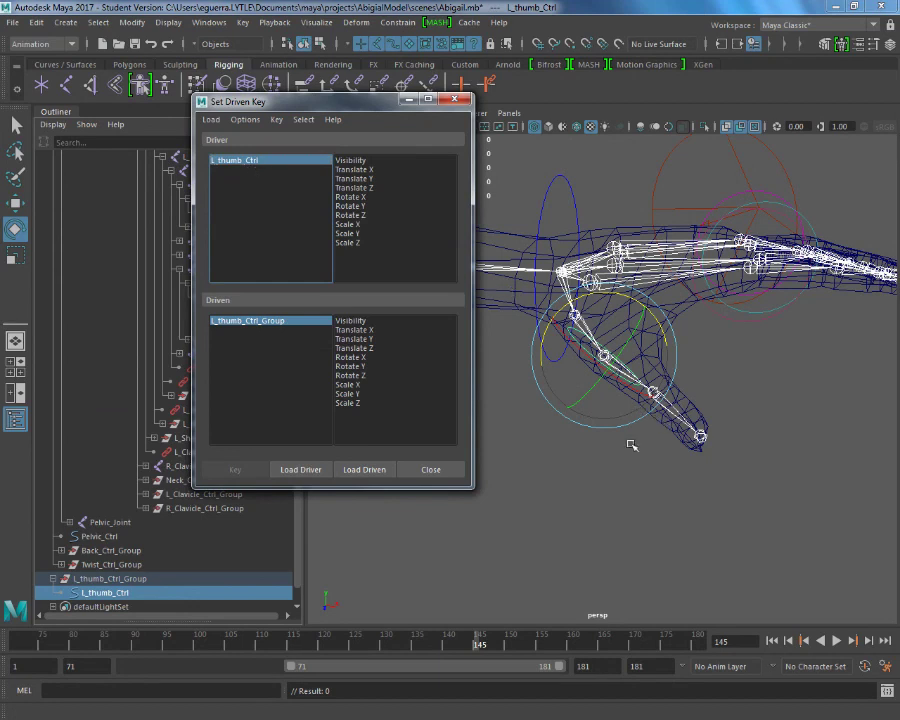
pyautogui.click(352, 197)
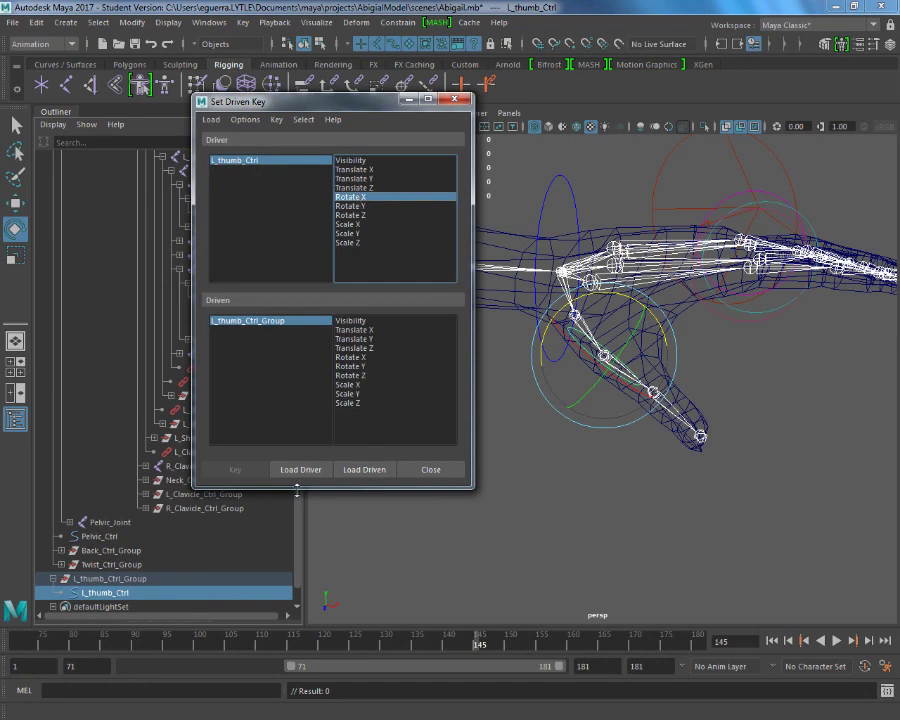
# Step: Load L_Thumb_Knuckle, L_thumb_End and L_thumb_tip as the driven objects and select all three in the Driven list
pyautogui.moveTo(327, 107); pyautogui.dragTo(597, 113)
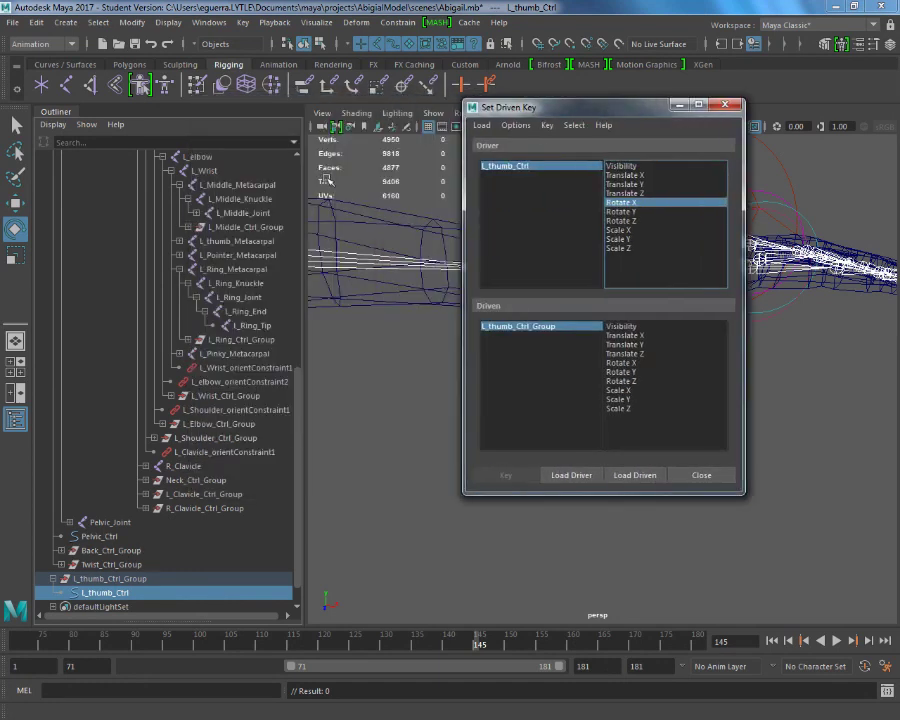
pyautogui.click(179, 185)
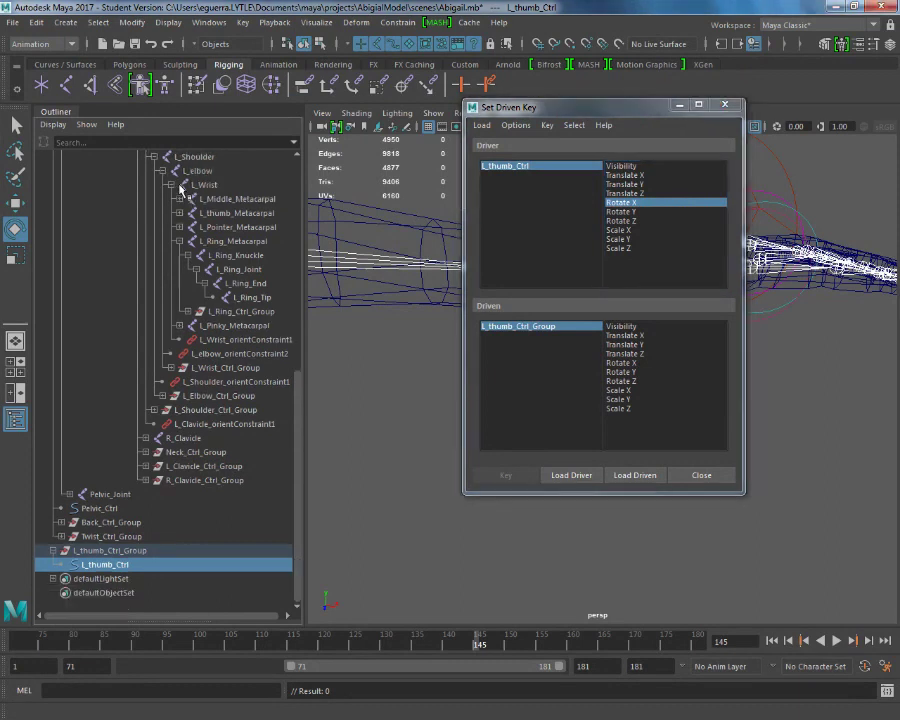
pyautogui.click(179, 241)
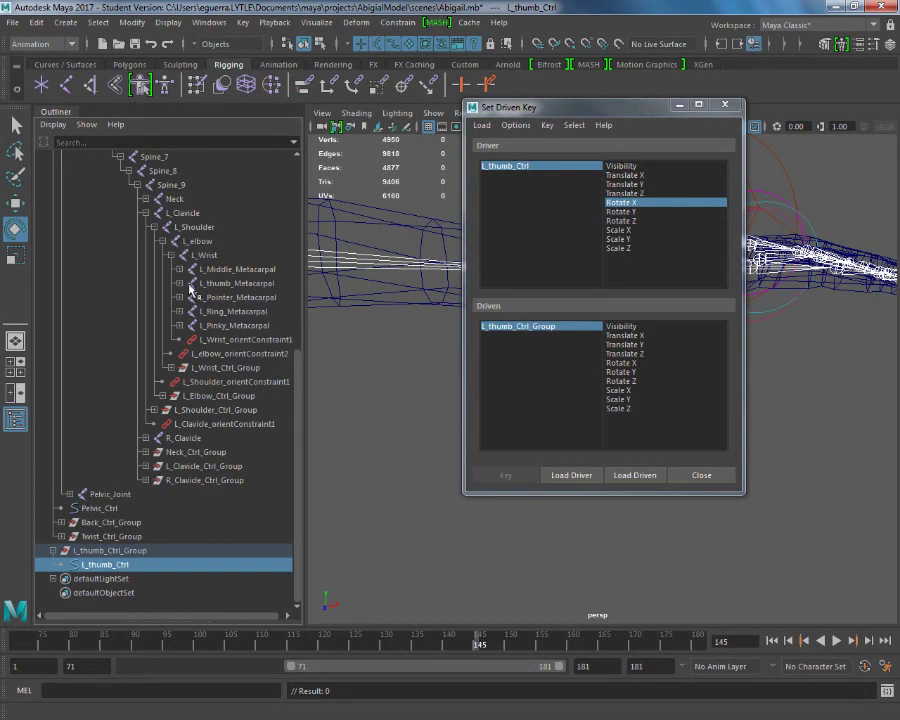
pyautogui.click(182, 284)
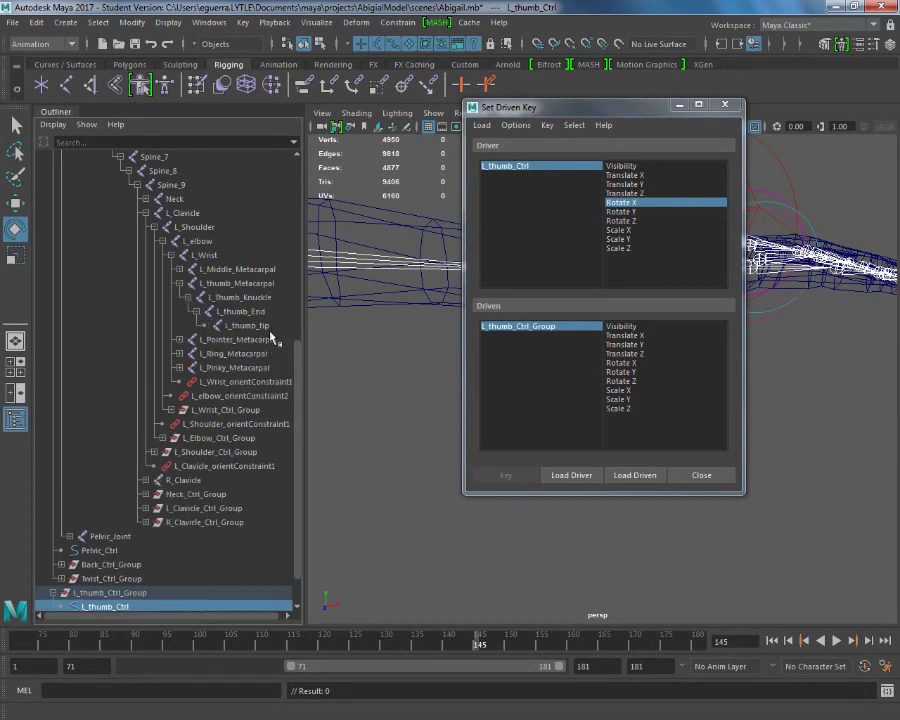
pyautogui.click(235, 285)
pyautogui.moveTo(240, 297); pyautogui.dragTo(253, 331)
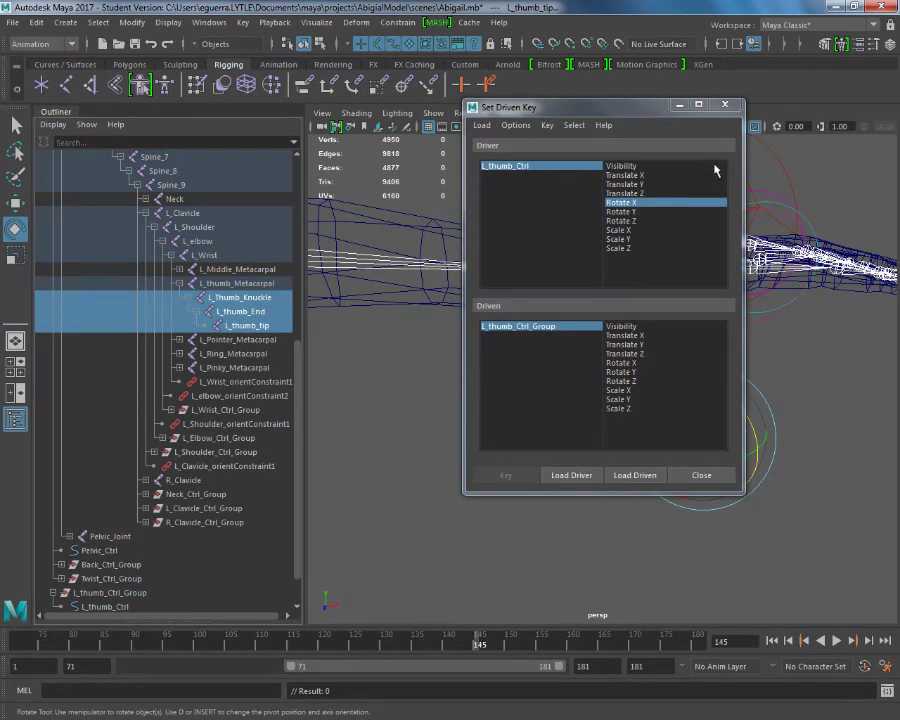
pyautogui.click(640, 476)
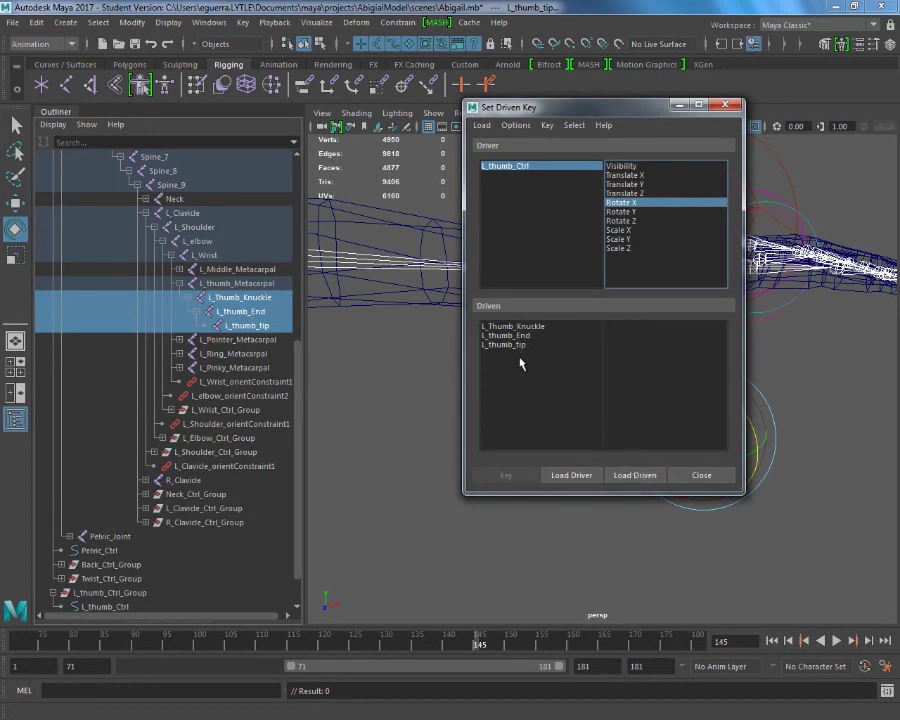
pyautogui.moveTo(519, 330); pyautogui.dragTo(523, 368)
# Step: Try rotating the three thumb joints about X and about Z to test the bending direction, undoing each rotation
pyautogui.moveTo(600, 107); pyautogui.dragTo(318, 104)
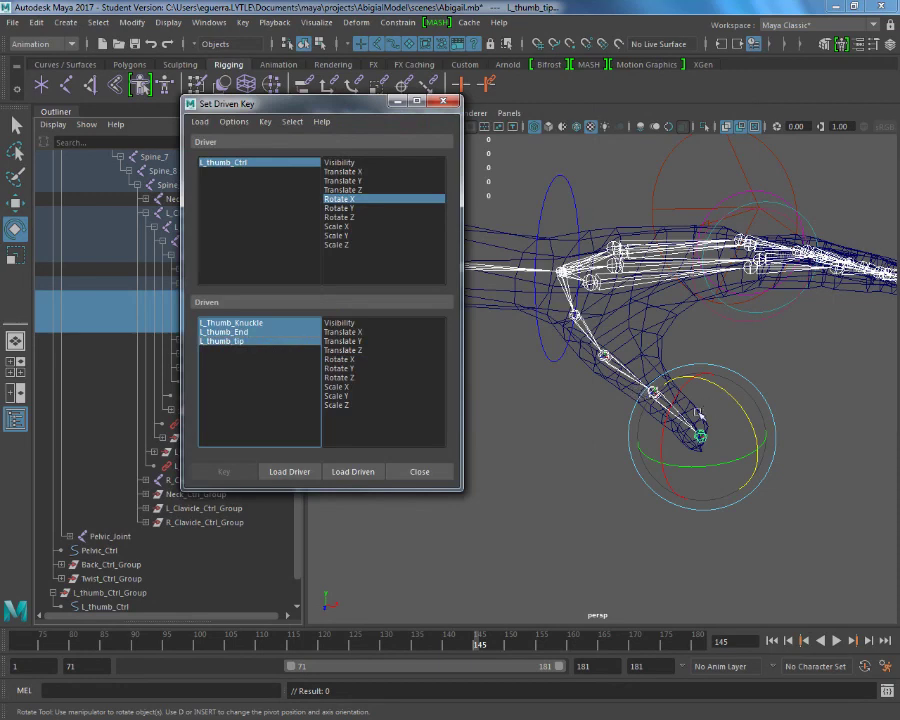
pyautogui.keyDown('alt'); pyautogui.moveTo(490, 292); pyautogui.dragTo(707, 473, button='right'); pyautogui.keyUp('alt')
pyautogui.press('e')
pyautogui.moveTo(707, 473)
pyautogui.keyDown('alt'); pyautogui.mouseDown()
pyautogui.moveTo(688, 466)
pyautogui.moveTo(712, 482)
pyautogui.mouseUp(); pyautogui.keyUp('alt')
pyautogui.keyDown('alt'); pyautogui.moveTo(558, 326); pyautogui.dragTo(808, 480, button='middle'); pyautogui.keyUp('alt')
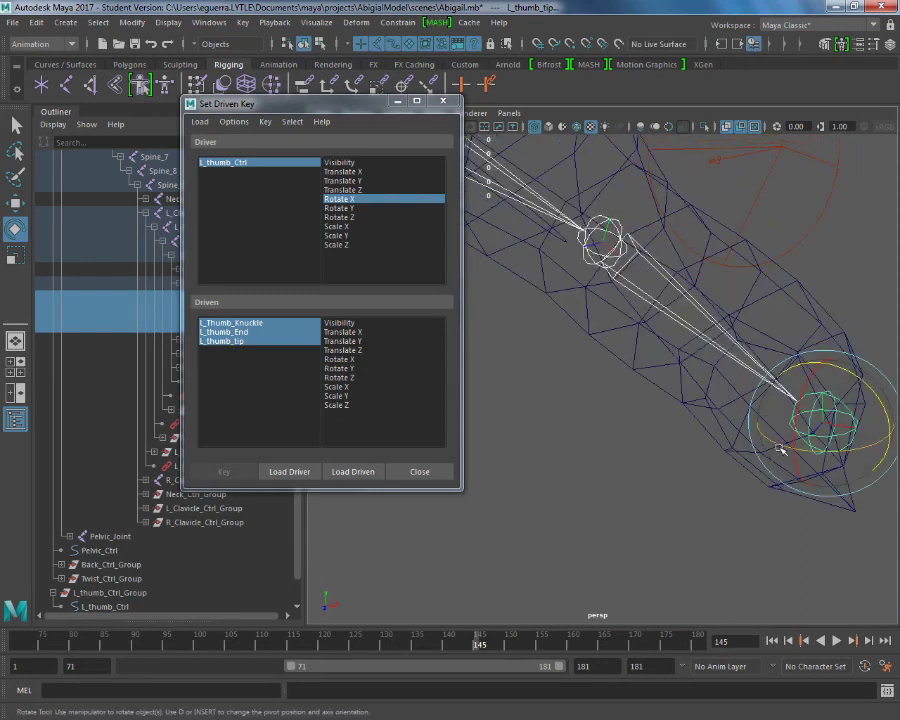
pyautogui.press('f')
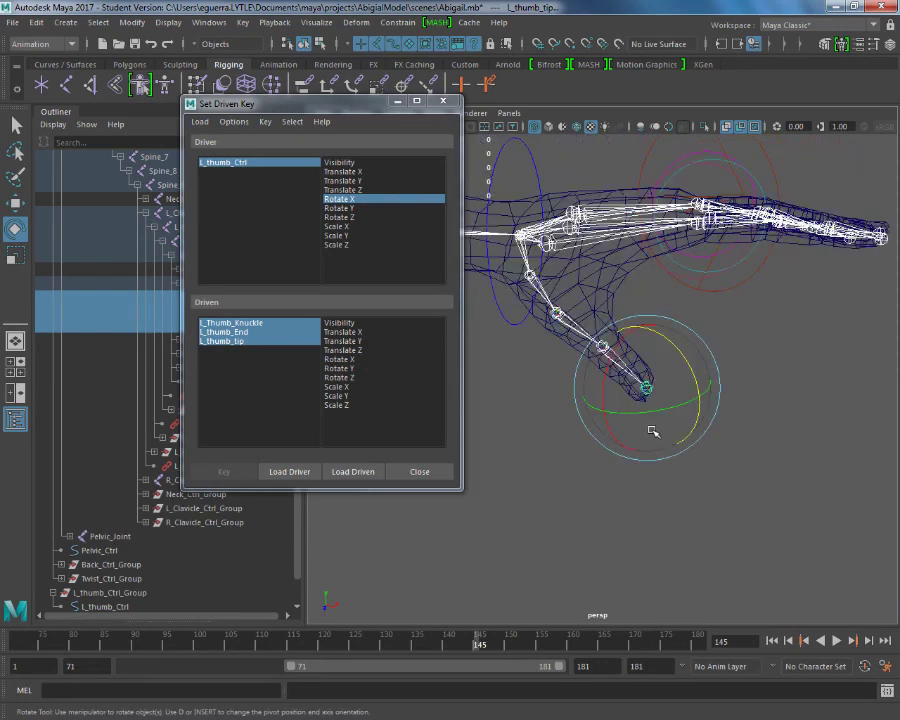
pyautogui.hotkey('ctrl', 'z')
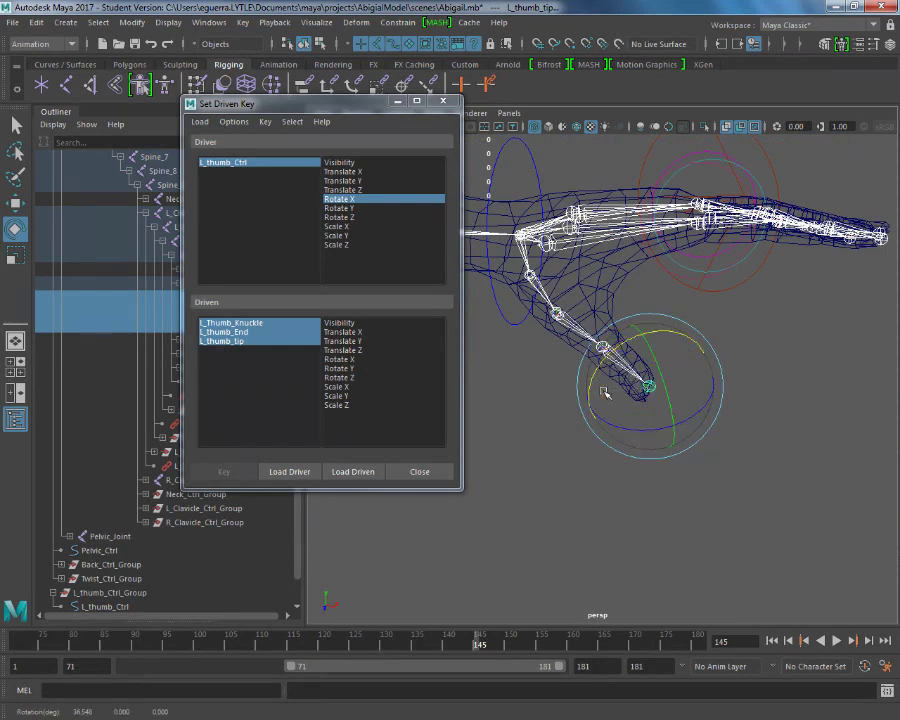
pyautogui.hotkey('ctrl', 'z')
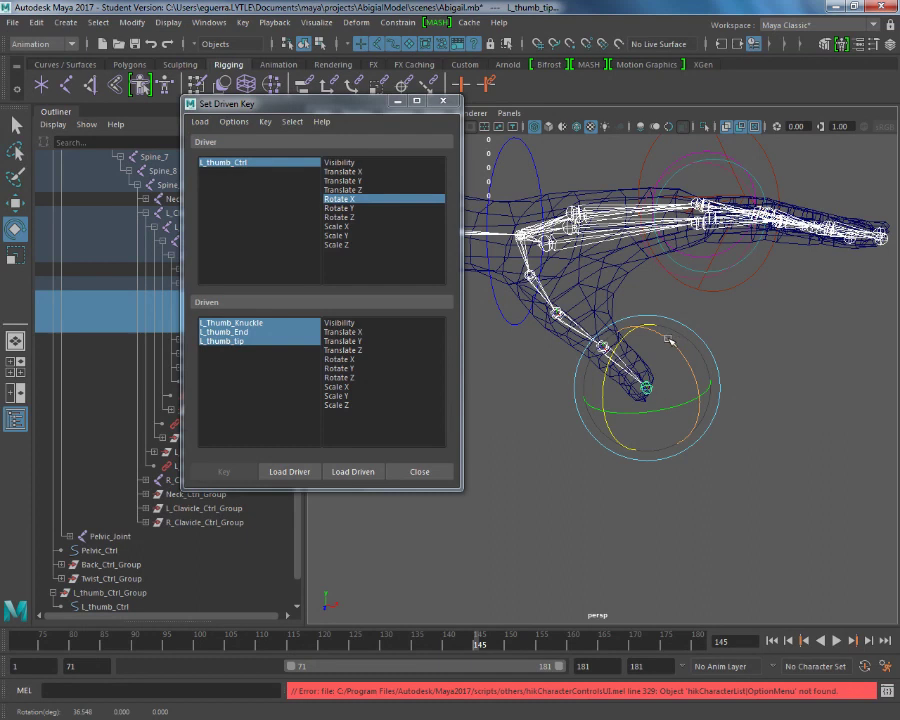
pyautogui.moveTo(652, 414); pyautogui.dragTo(637, 311)
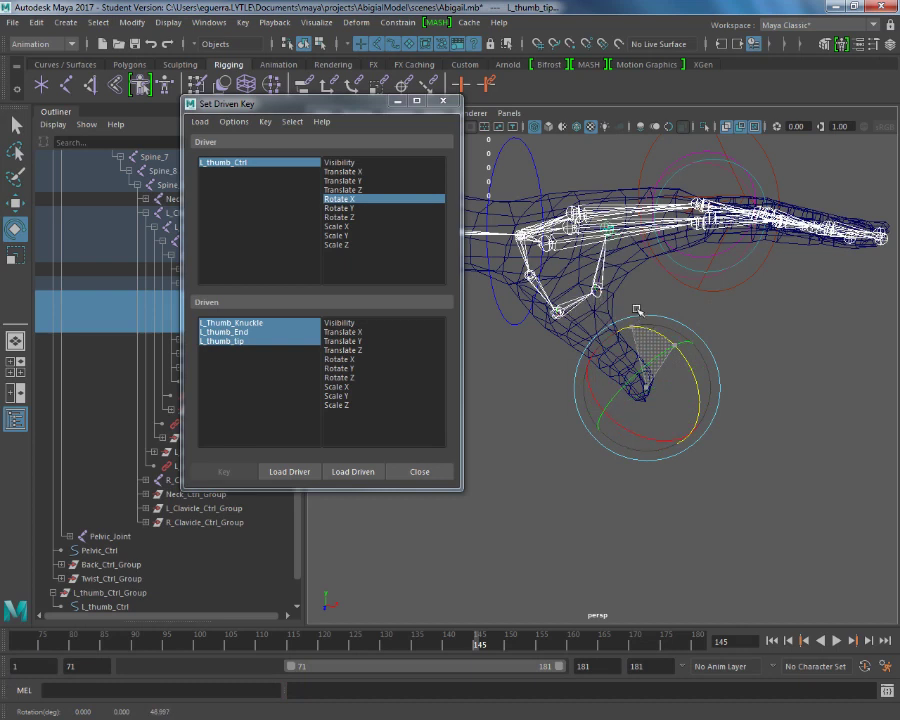
pyautogui.moveTo(707, 327)
pyautogui.keyDown('alt'); pyautogui.mouseDown()
pyautogui.moveTo(696, 335)
pyautogui.moveTo(704, 337)
pyautogui.mouseUp(); pyautogui.keyUp('alt')
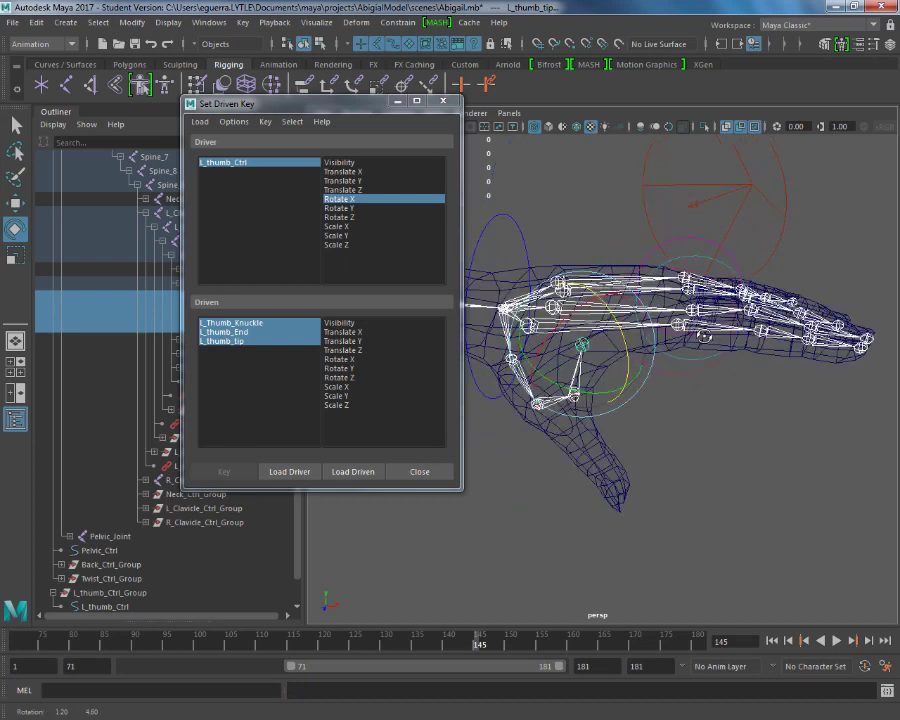
pyautogui.hotkey('ctrl', 'z')
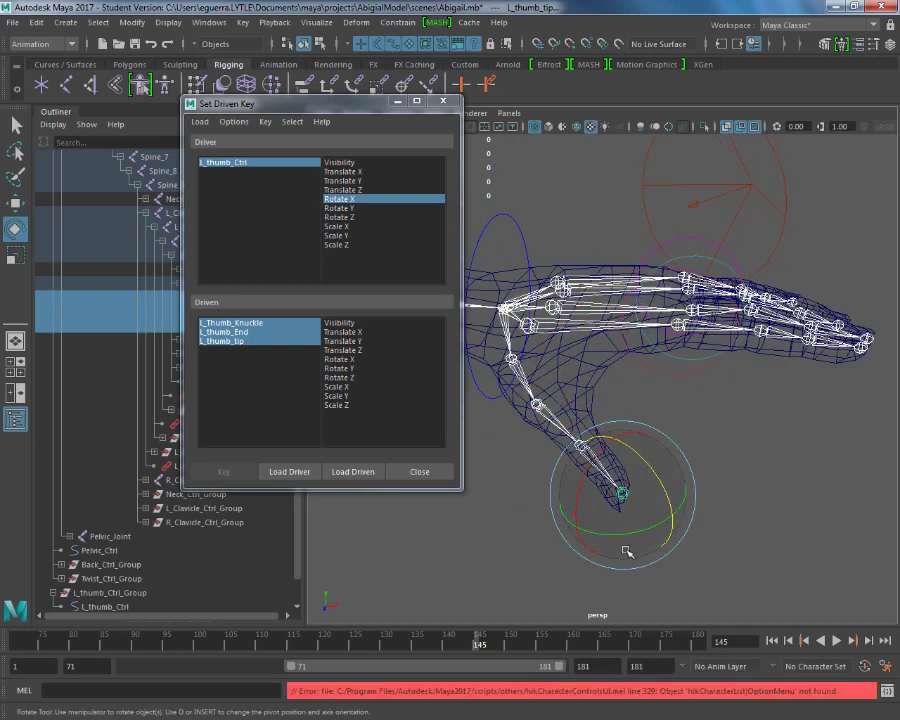
# Step: Try rotating the three thumb joints about Y, inspect the curl from several angles, and undo the rotations
pyautogui.moveTo(620, 535); pyautogui.dragTo(693, 511)
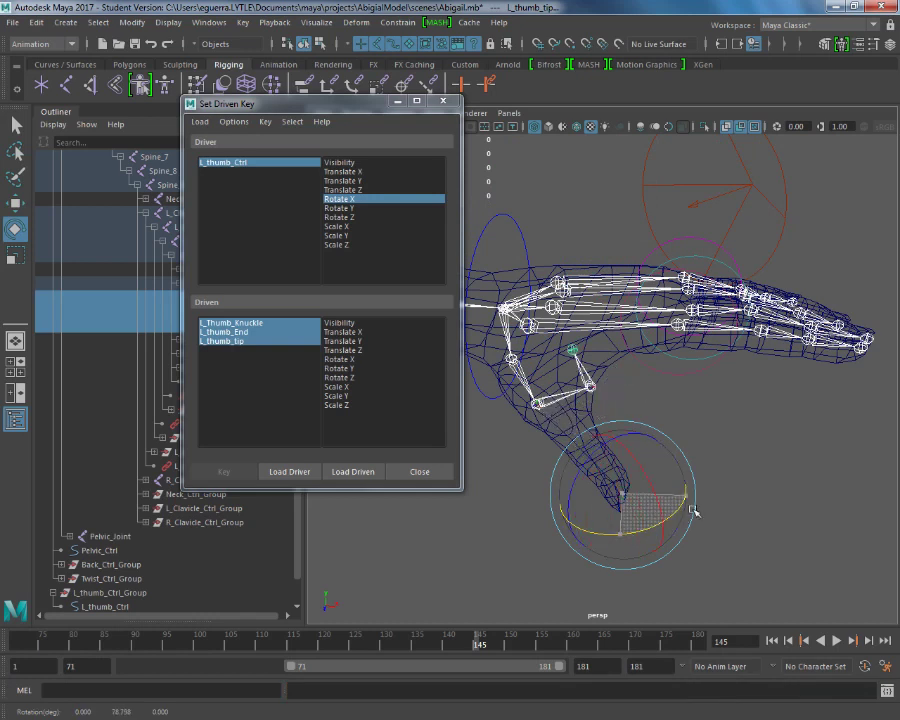
pyautogui.click(677, 418)
pyautogui.keyDown('alt'); pyautogui.moveTo(677, 418); pyautogui.dragTo(692, 376); pyautogui.keyUp('alt')
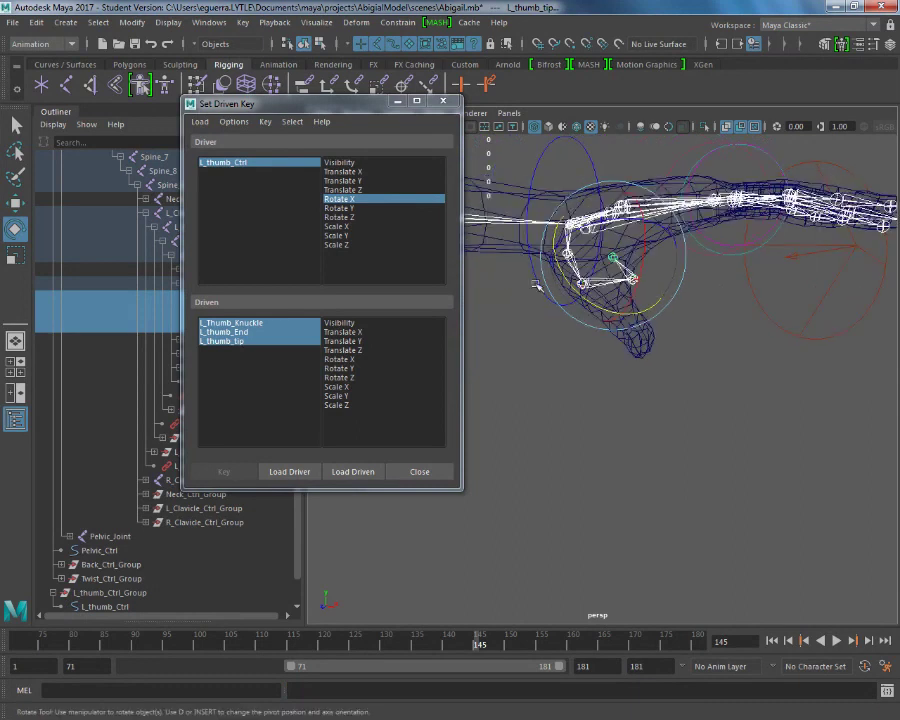
pyautogui.moveTo(594, 297); pyautogui.dragTo(579, 293)
pyautogui.keyDown('alt'); pyautogui.moveTo(470, 205); pyautogui.dragTo(556, 296); pyautogui.keyUp('alt')
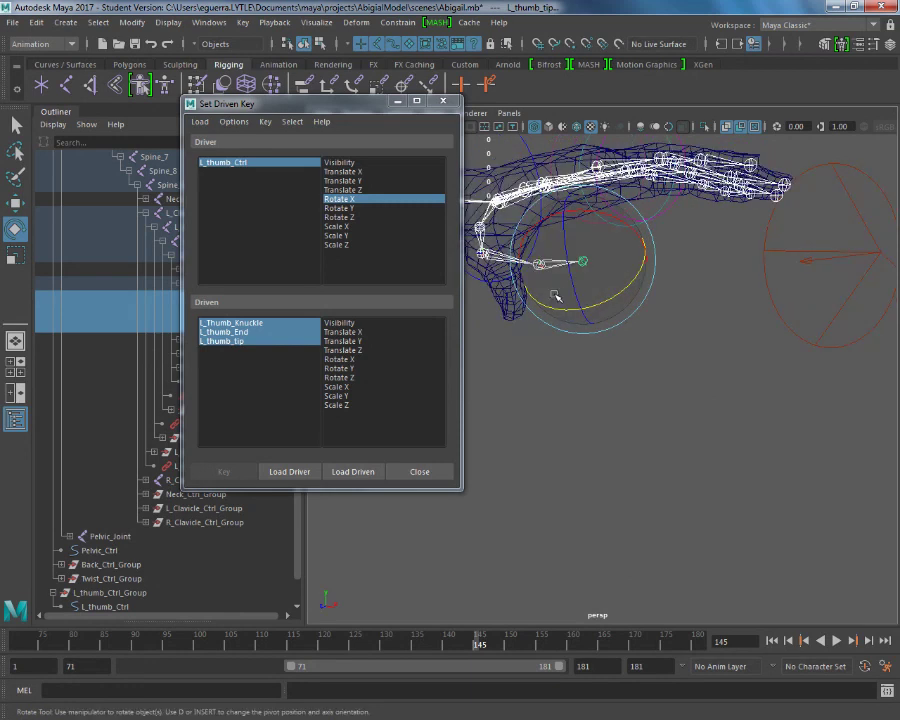
pyautogui.keyDown('alt'); pyautogui.moveTo(578, 320); pyautogui.dragTo(762, 256, button='right'); pyautogui.keyUp('alt')
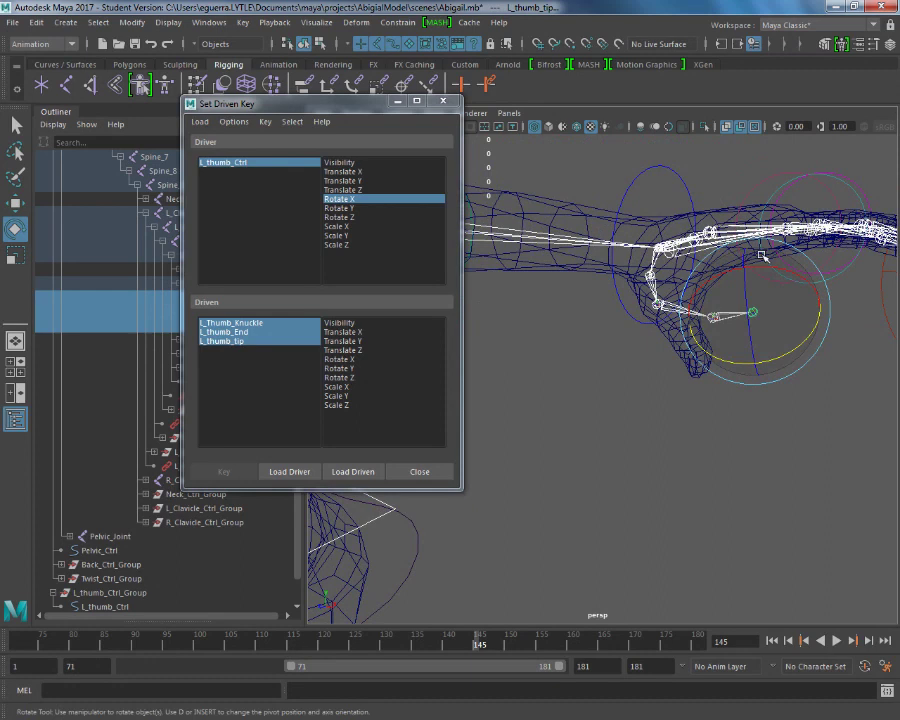
pyautogui.hotkey('ctrl', 'z')
pyautogui.hotkey('ctrl', 'z')
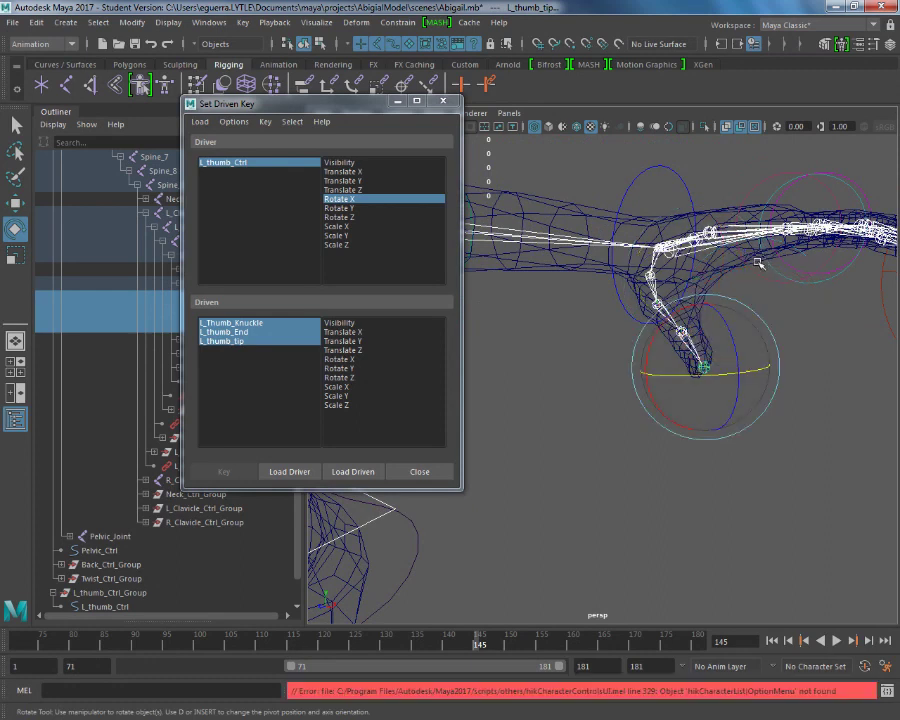
# Step: Key the rest pose, with L_thumb_Ctrl's Rotate X at 0 driving Rotate Y of the three thumb joints
pyautogui.click(347, 369)
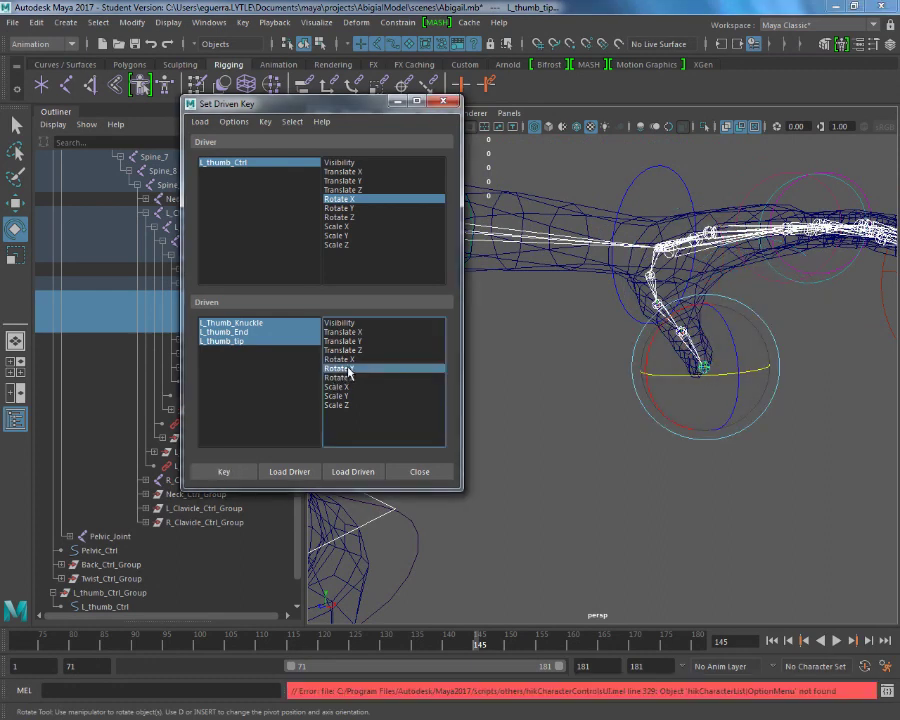
pyautogui.click(888, 44)
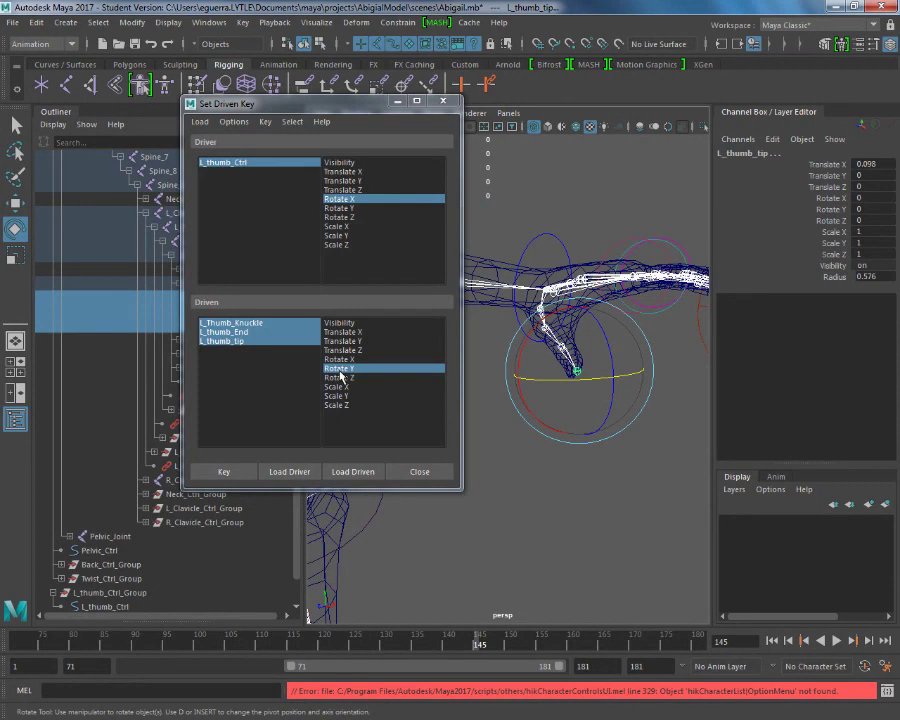
pyautogui.click(246, 164)
pyautogui.click(341, 200)
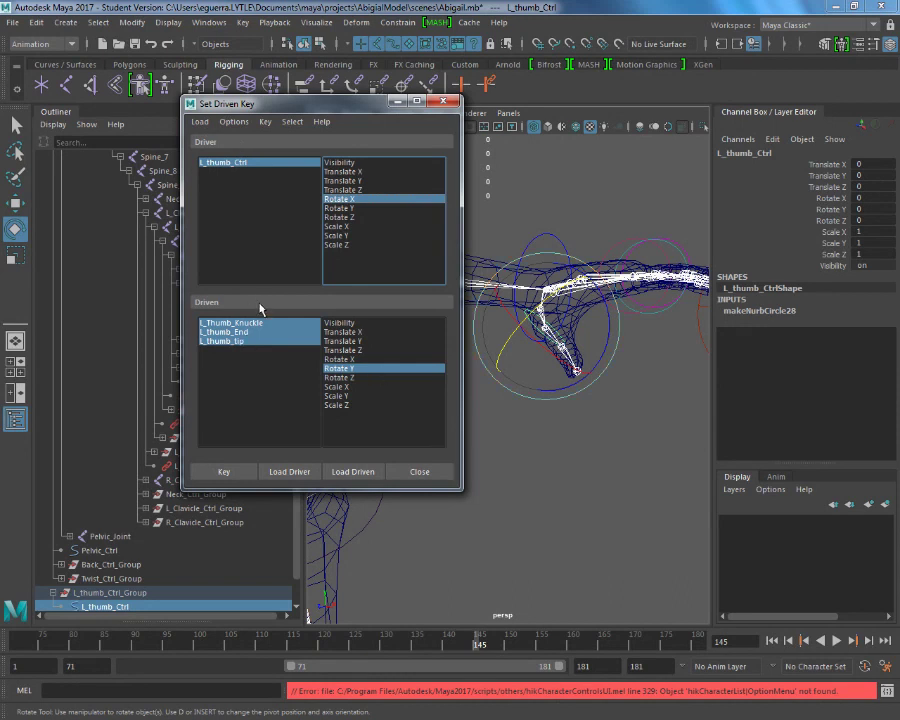
pyautogui.click(224, 472)
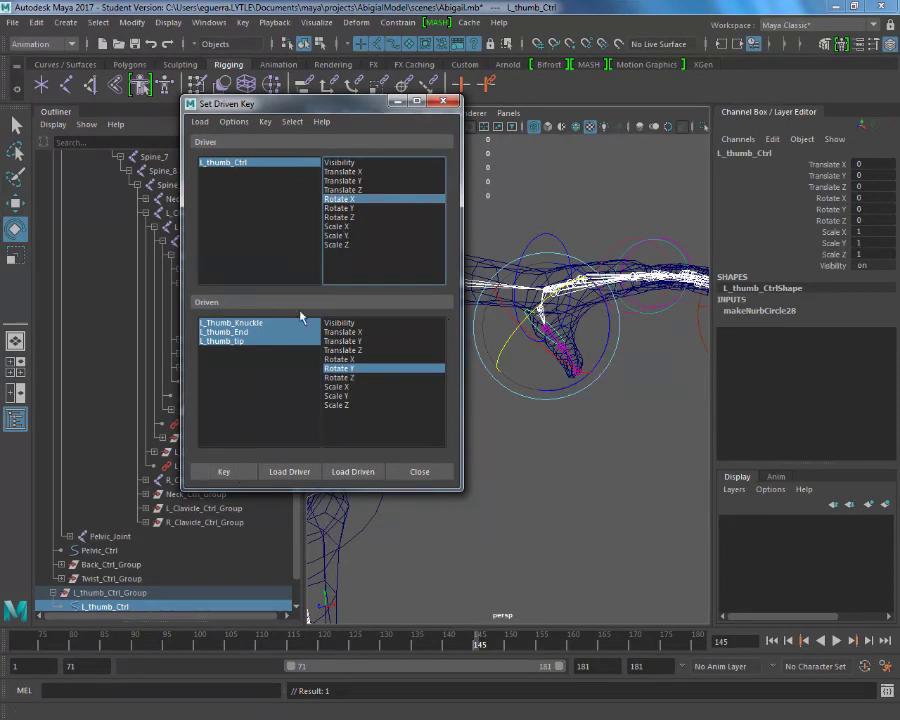
# Step: Select L_thumb_Ctrl as the driver and set its Rotate X to 90
pyautogui.click(293, 160)
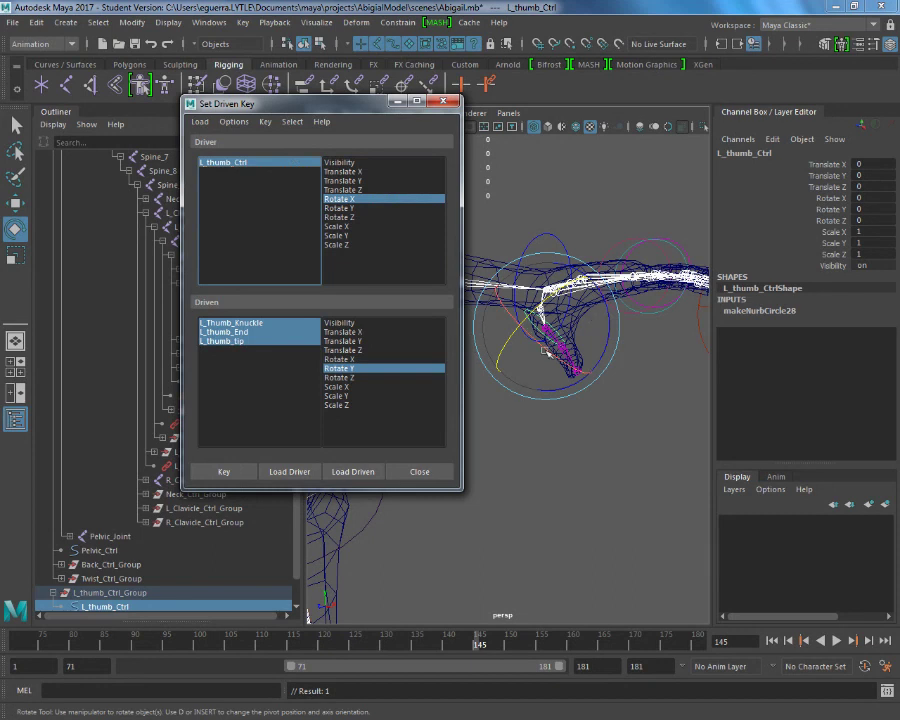
pyautogui.moveTo(539, 342); pyautogui.dragTo(505, 318)
pyautogui.doubleClick(876, 197)
pyautogui.write('90')
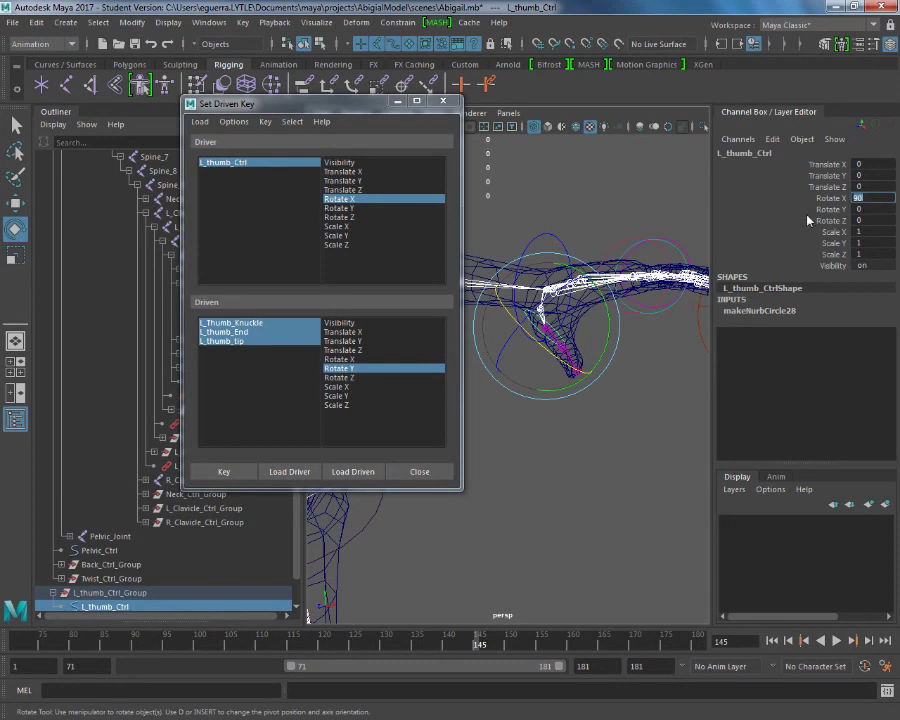
# Step: Select the three driven thumb joints and rotate them about 58.9 degrees in Y to curl the thumb
pyautogui.click(231, 324)
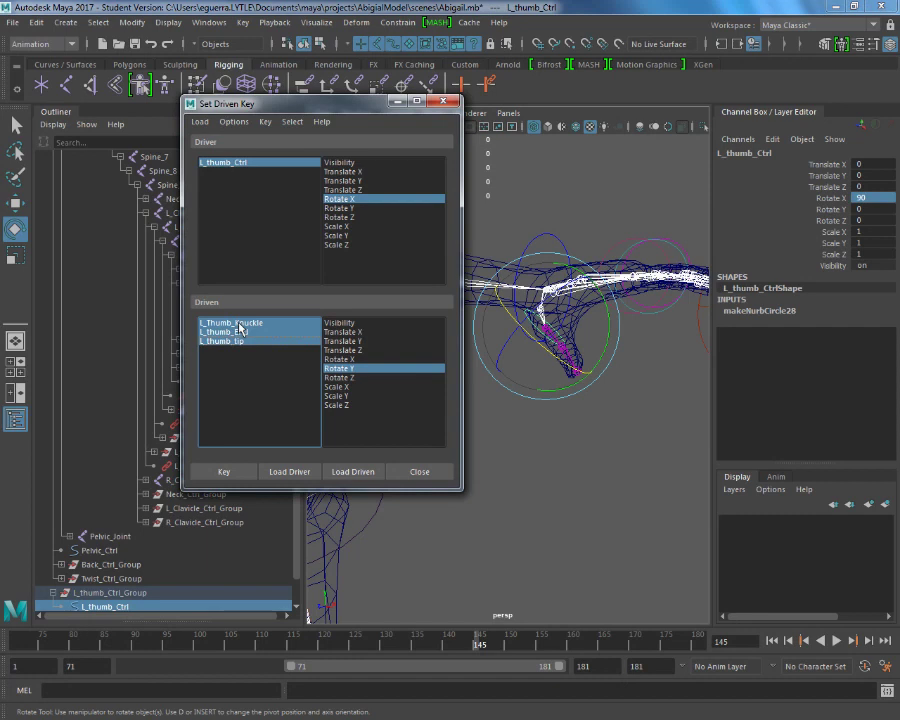
pyautogui.click(240, 324)
pyautogui.keyDown('shift'); pyautogui.click(241, 341); pyautogui.keyUp('shift')
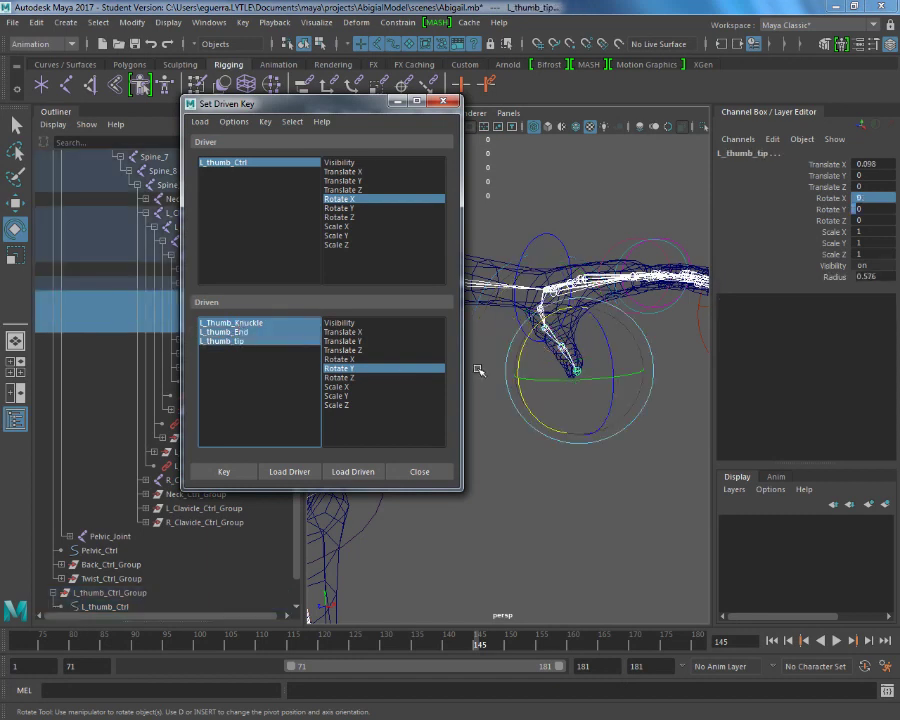
pyautogui.moveTo(545, 382); pyautogui.dragTo(585, 338)
pyautogui.keyDown('alt'); pyautogui.moveTo(888, 341); pyautogui.dragTo(480, 381); pyautogui.keyUp('alt')
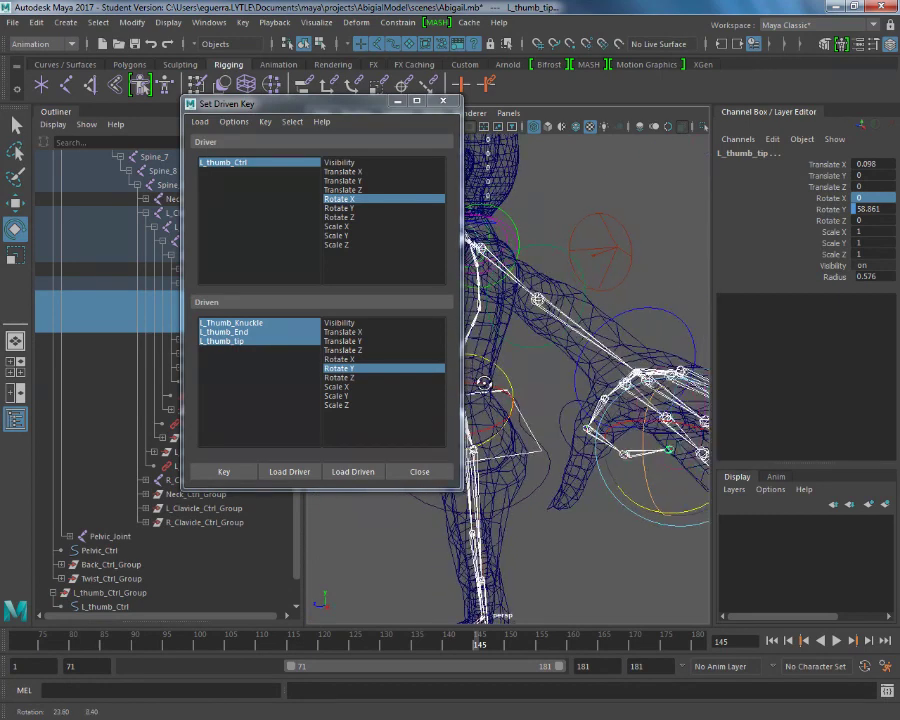
# Step: Refine the curl by rotating L_thumb_End to about 76 degrees and L_Thumb_Knuckle to about 48.2 degrees in Y
pyautogui.click(225, 332)
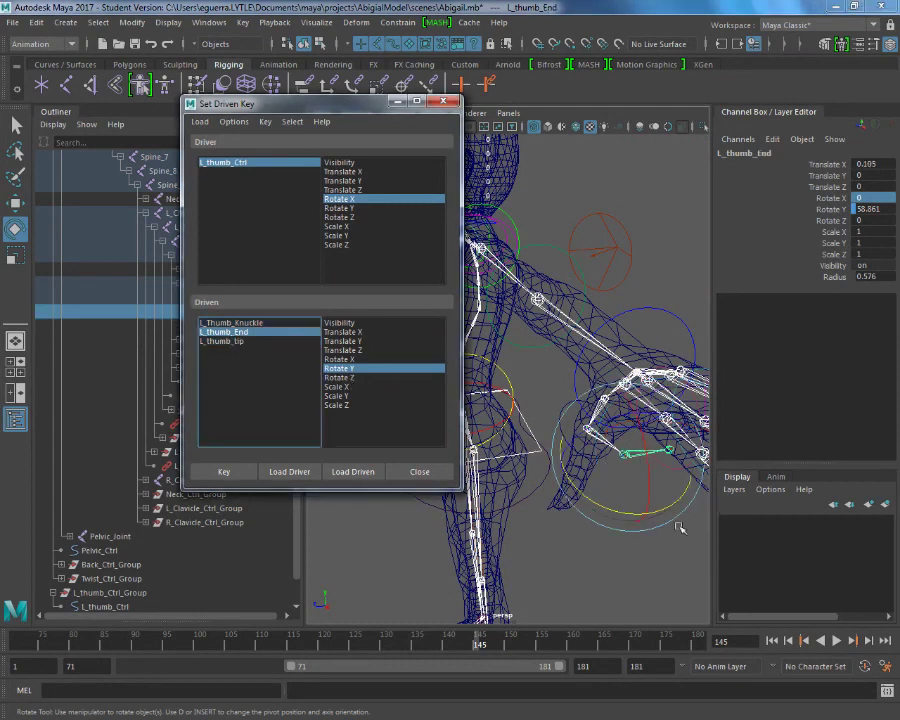
pyautogui.moveTo(606, 509); pyautogui.dragTo(617, 476)
pyautogui.click(257, 324)
pyautogui.click(245, 333)
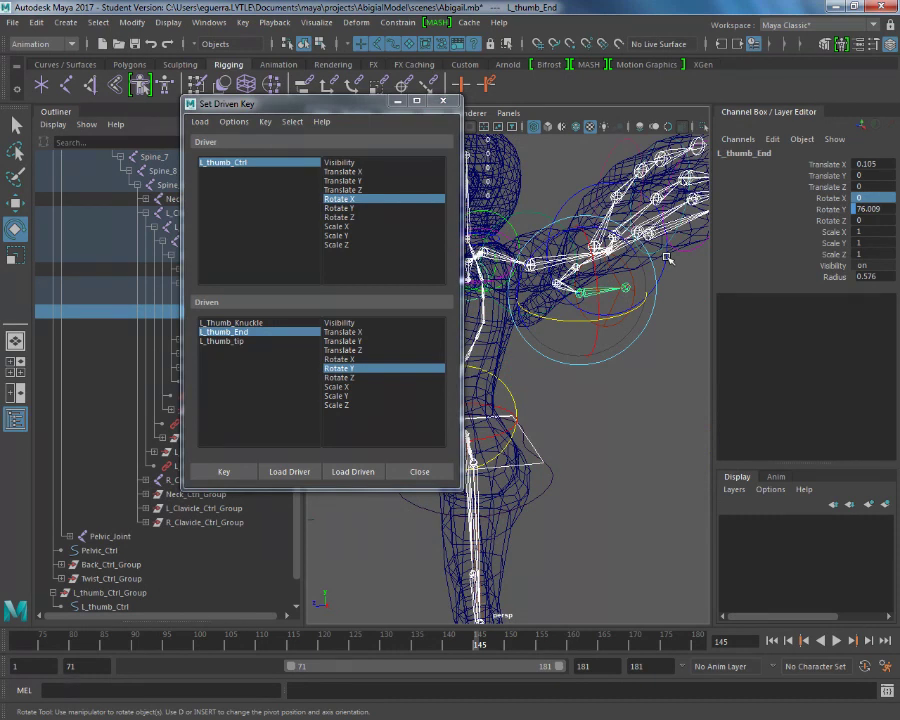
pyautogui.scroll(-3, 667, 259)
pyautogui.scroll(-5, 653, 337)
pyautogui.keyDown('alt'); pyautogui.moveTo(621, 354); pyautogui.dragTo(565, 402); pyautogui.keyUp('alt')
pyautogui.click(231, 322)
pyautogui.scroll(5, 581, 384)
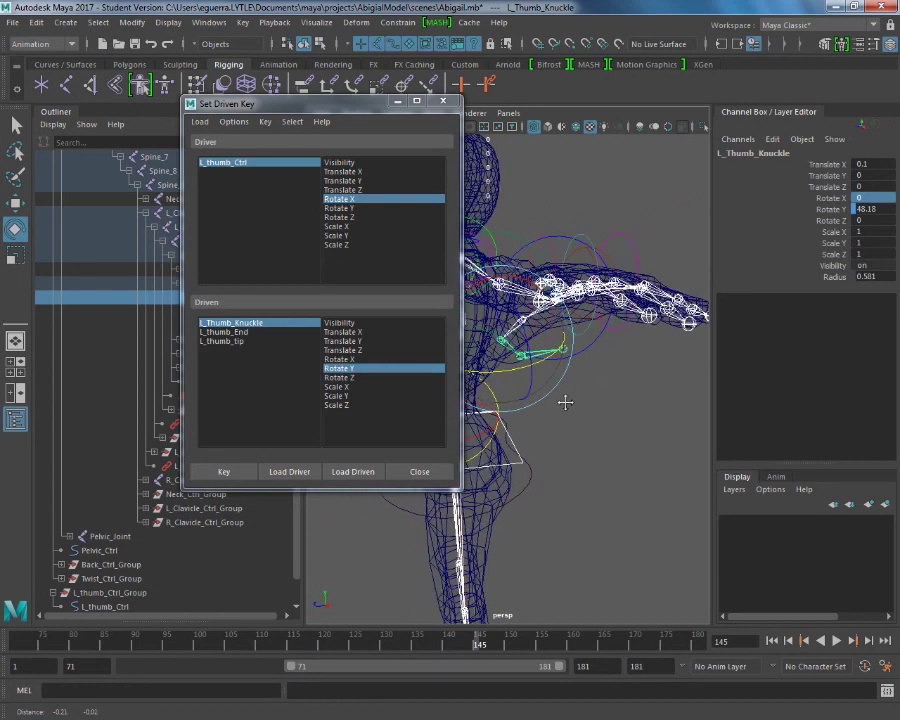
pyautogui.scroll(1, 567, 398)
pyautogui.scroll(-1, 514, 349)
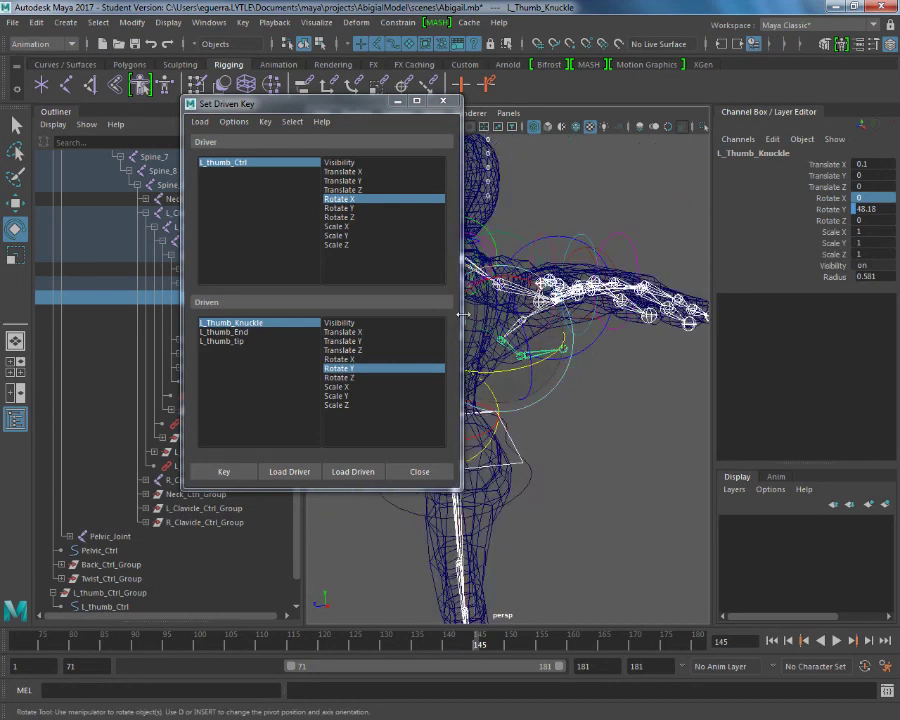
pyautogui.moveTo(609, 352)
pyautogui.keyDown('alt'); pyautogui.mouseDown()
pyautogui.moveTo(619, 370)
pyautogui.moveTo(615, 351)
pyautogui.mouseUp(); pyautogui.keyUp('alt')
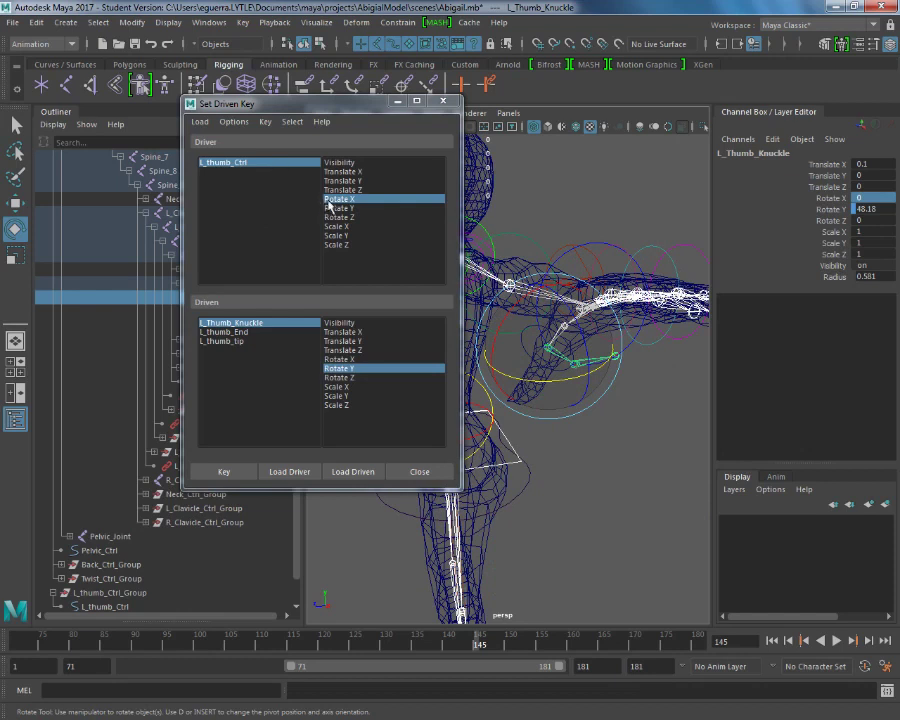
# Step: Key the curled pose for the three driven thumb joints and set L_thumb_Ctrl's Rotate X to -90
pyautogui.moveTo(237, 326); pyautogui.dragTo(242, 342)
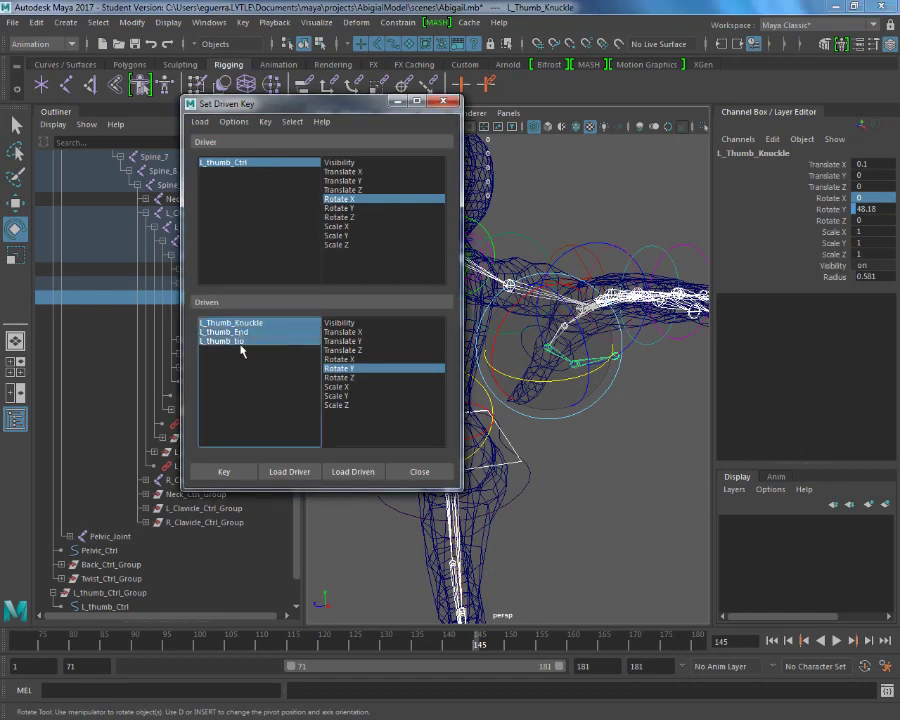
pyautogui.click(224, 472)
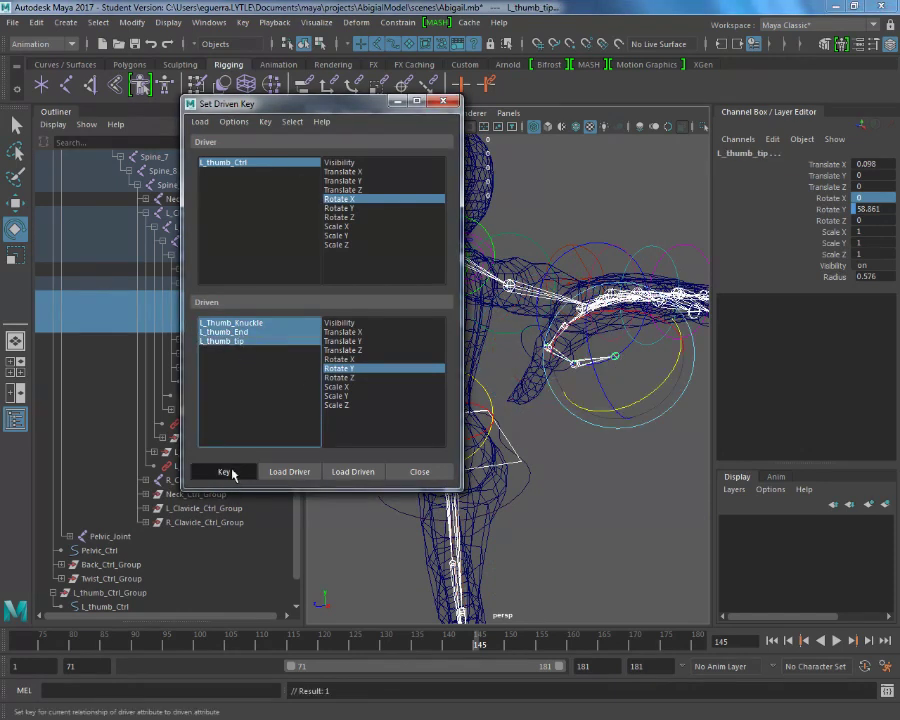
pyautogui.click(286, 164)
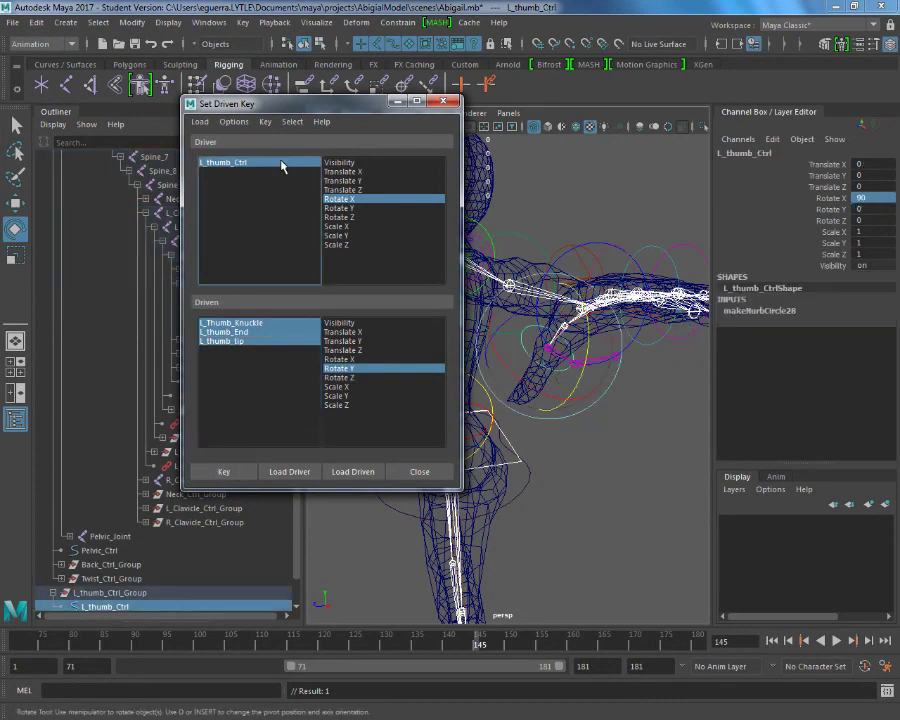
pyautogui.write('0')
pyautogui.press('Return')
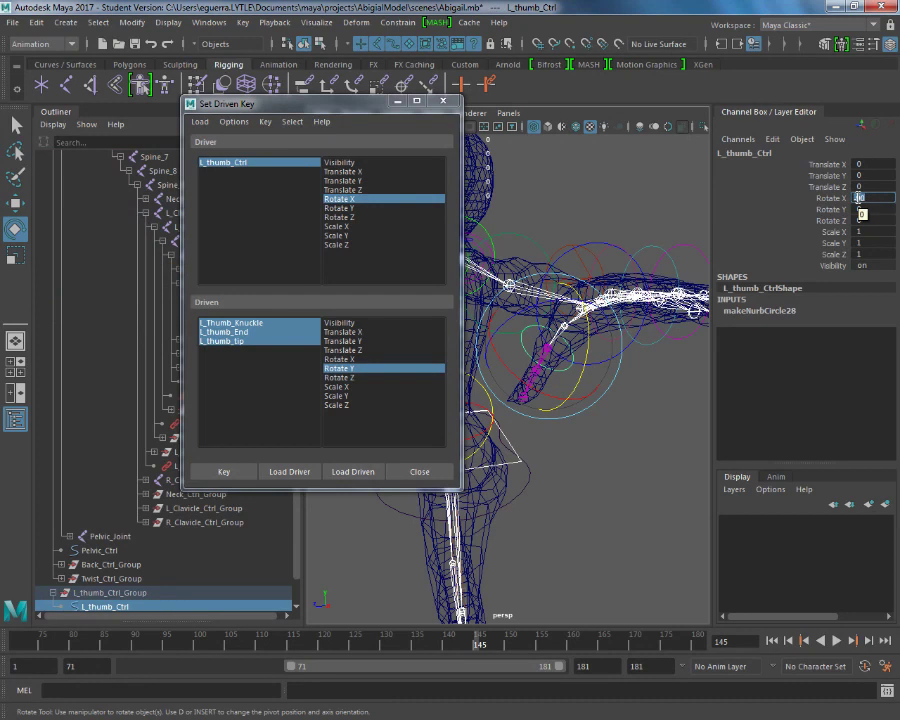
# Step: Select the three driven thumb joints and bend them backward to about -26.8 degrees in Y
pyautogui.keyDown('ctrl'); pyautogui.click(305, 324); pyautogui.keyUp('ctrl')
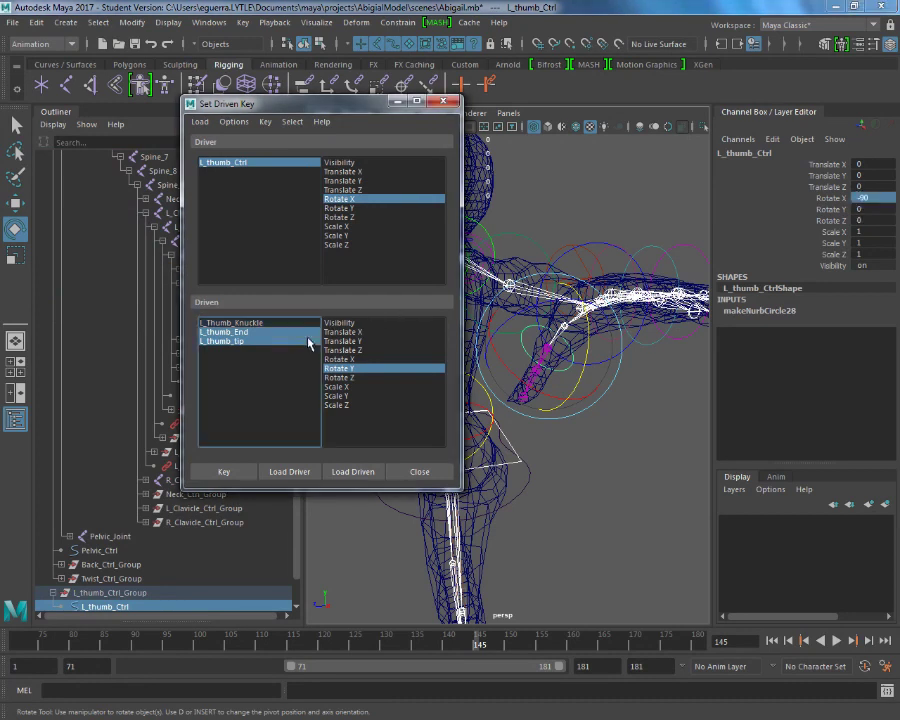
pyautogui.keyDown('ctrl'); pyautogui.click(306, 324); pyautogui.keyUp('ctrl')
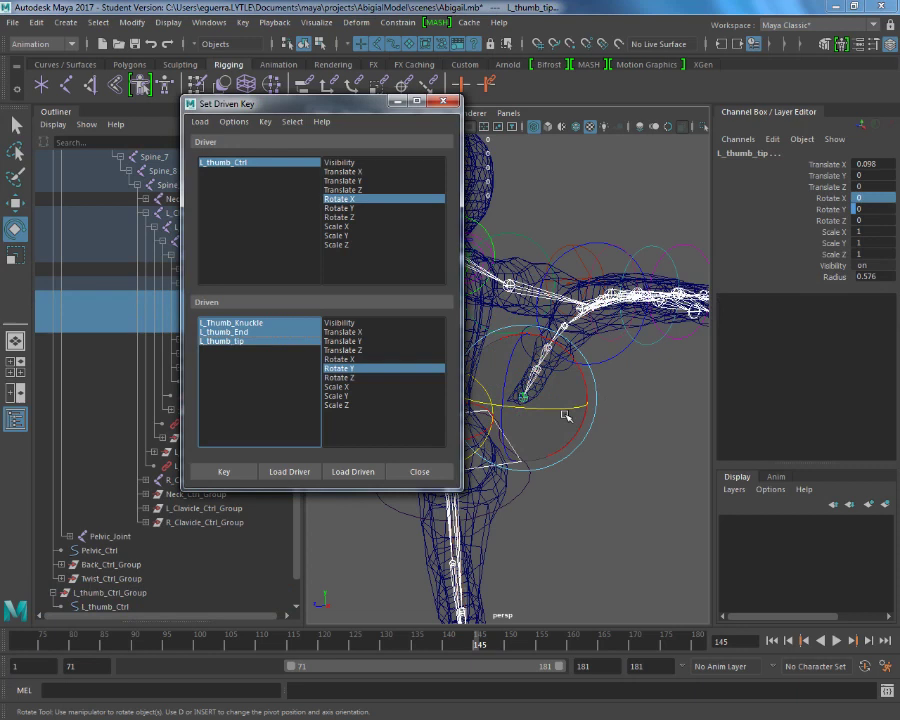
pyautogui.moveTo(570, 408); pyautogui.dragTo(540, 412)
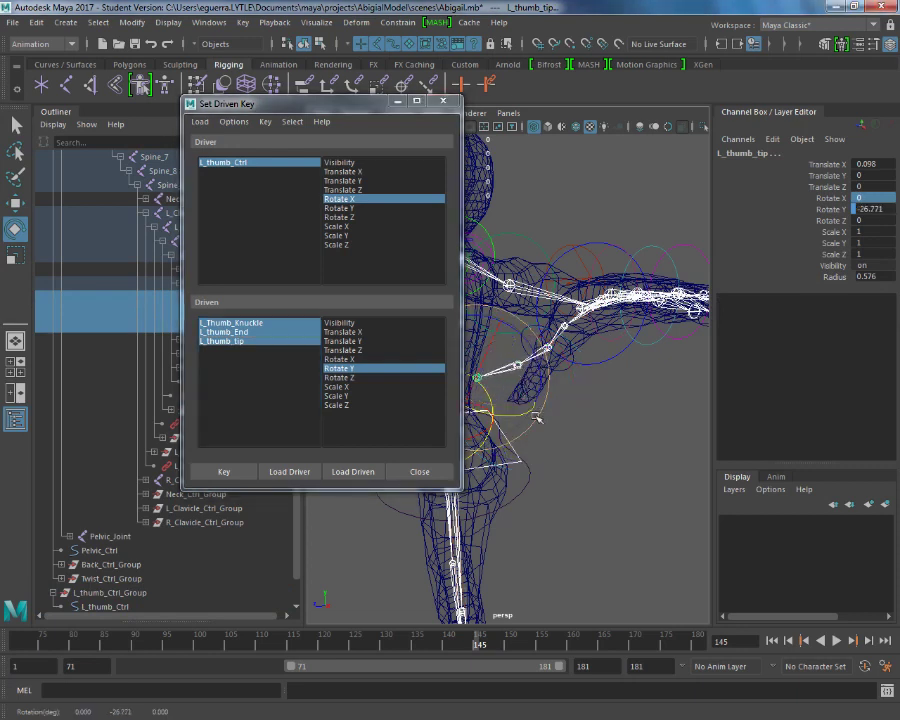
# Step: Rotate L_thumb_End alone to about -35.2 degrees in Y to refine the backward bend
pyautogui.click(269, 331)
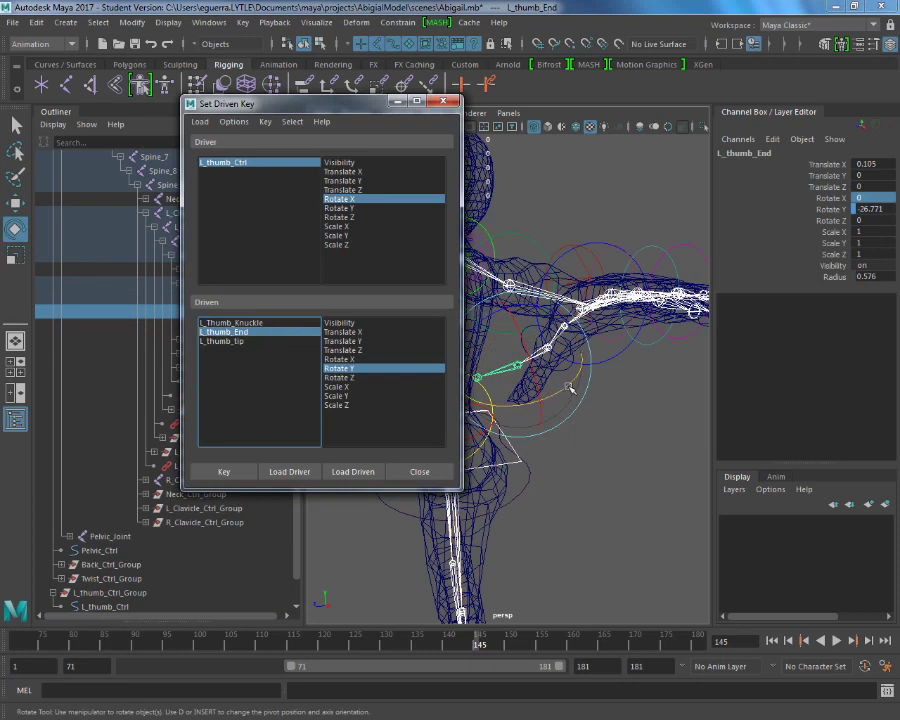
pyautogui.moveTo(569, 387)
pyautogui.mouseDown()
pyautogui.moveTo(551, 394)
pyautogui.moveTo(570, 392)
pyautogui.mouseUp()
pyautogui.moveTo(618, 514); pyautogui.dragTo(612, 509)
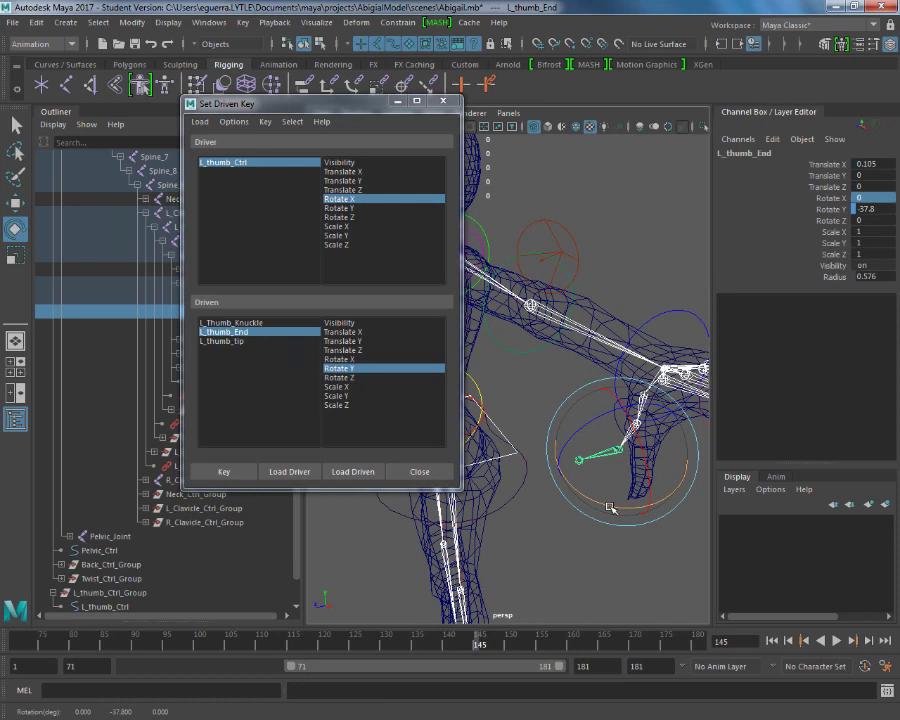
pyautogui.moveTo(612, 509); pyautogui.dragTo(631, 490)
pyautogui.click(300, 322)
pyautogui.click(226, 332)
pyautogui.moveTo(505, 535); pyautogui.dragTo(531, 548)
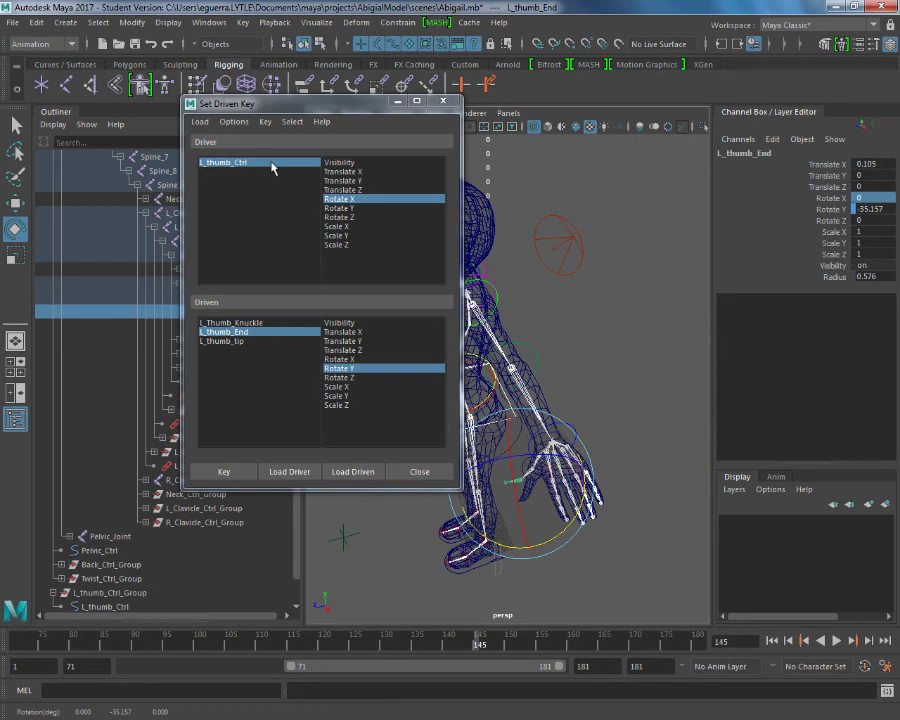
# Step: Key the backward-bent pose of all three thumb joints against L_thumb_Ctrl's Rotate X at -90 and close Set Driven Key
pyautogui.click(271, 164)
pyautogui.click(231, 323)
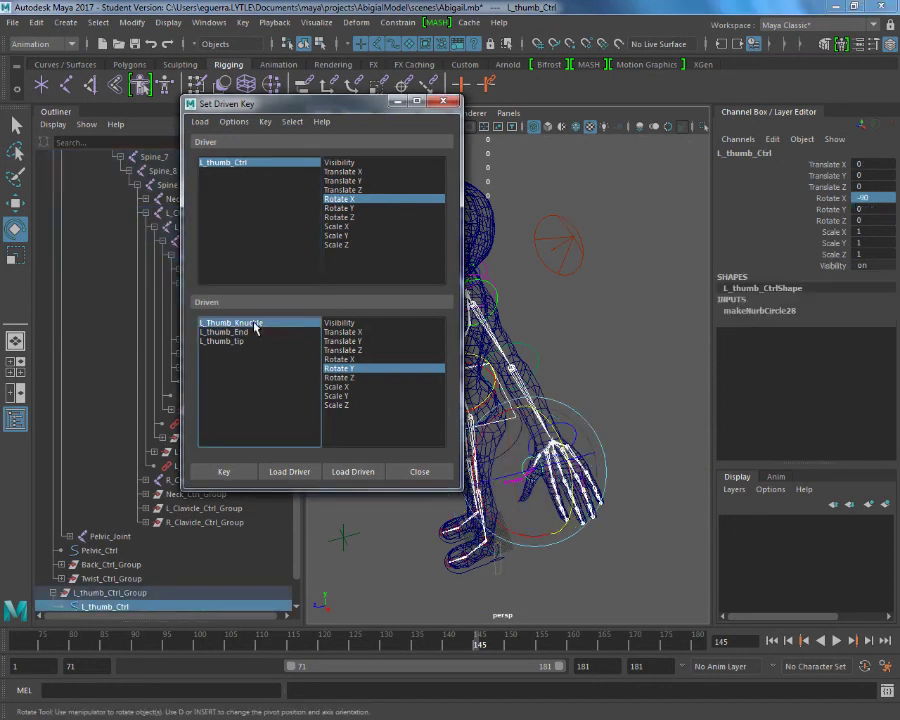
pyautogui.keyDown('shift'); pyautogui.click(222, 341); pyautogui.keyUp('shift')
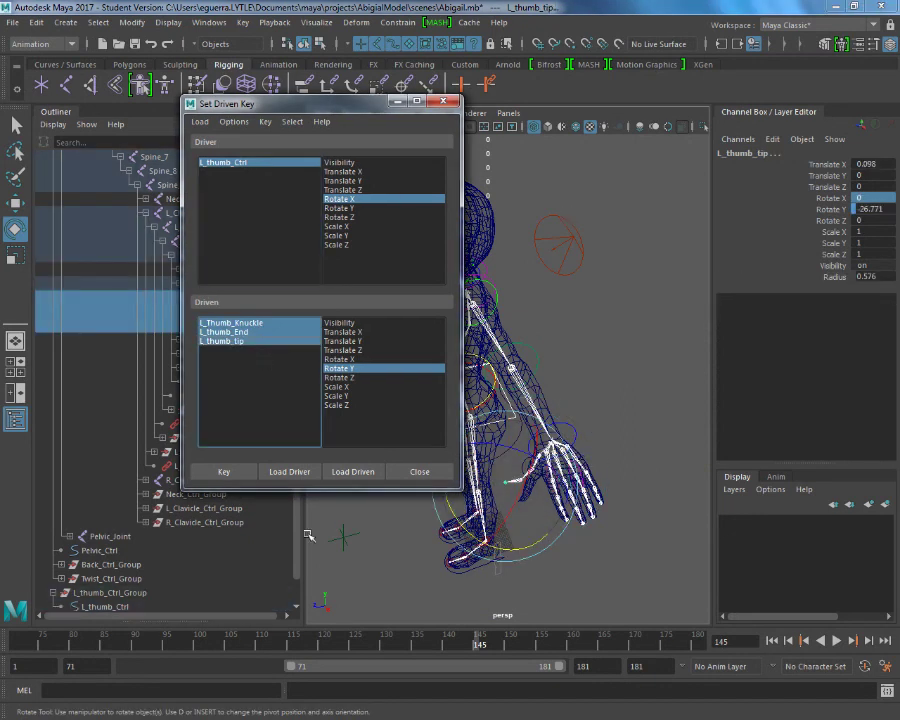
pyautogui.click(236, 475)
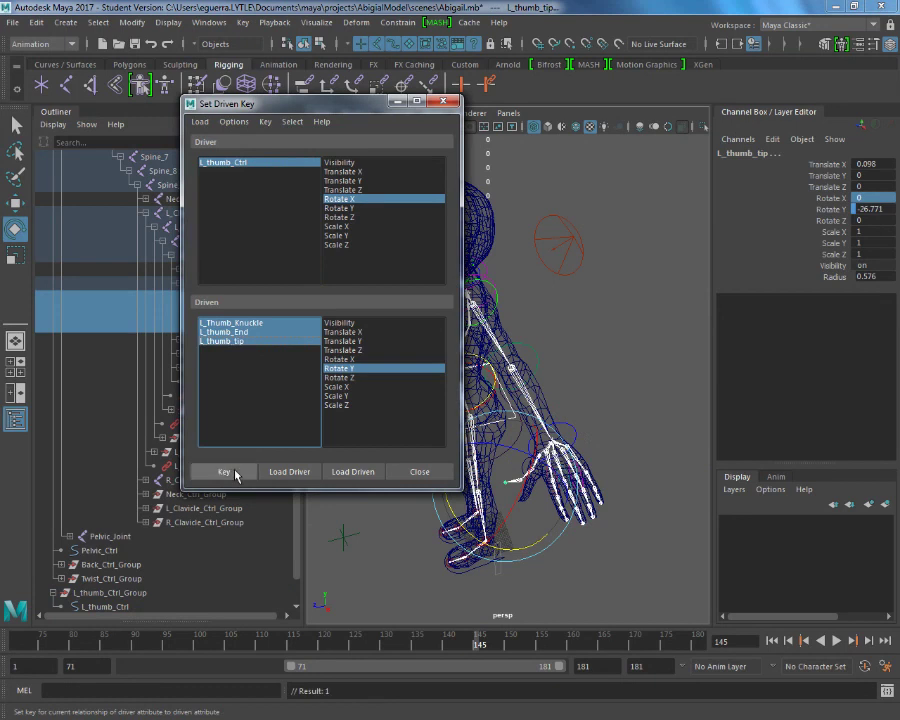
pyautogui.click(420, 472)
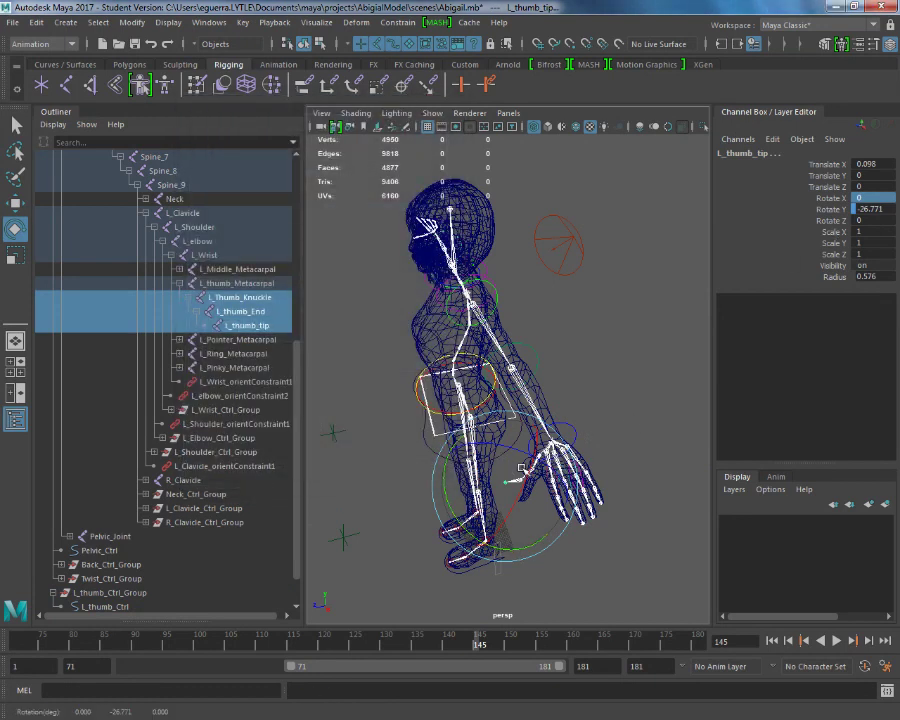
# Step: Test the thumb curl by rotating L_thumb_Ctrl about 94.5 degrees in X, and reset its Rotate X to 0
pyautogui.click(639, 490)
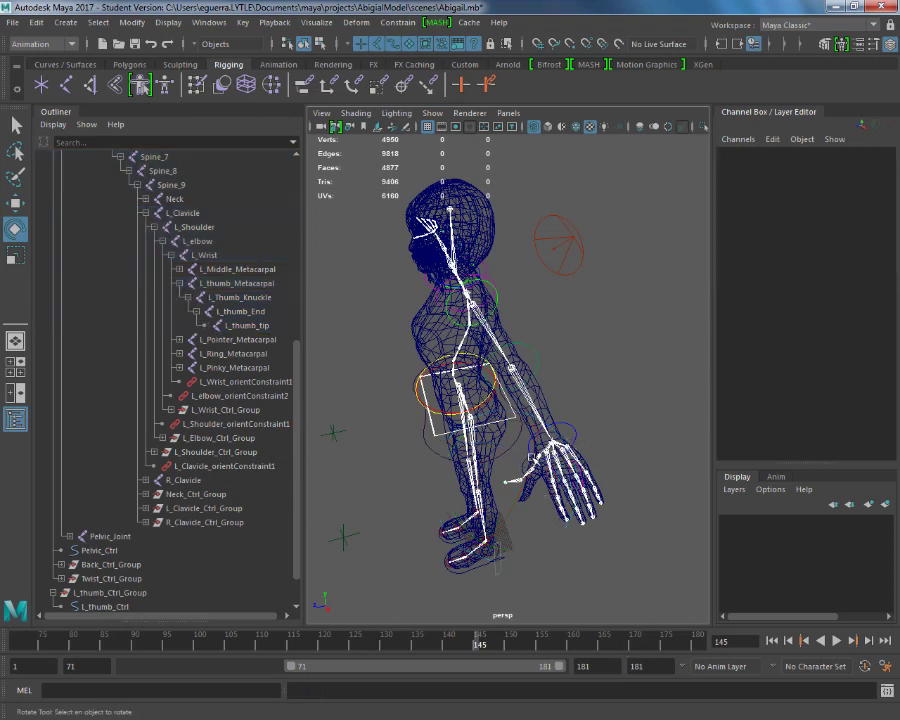
pyautogui.click(531, 460)
pyautogui.click(871, 197)
pyautogui.write('0')
pyautogui.press('Return')
pyautogui.moveTo(519, 541); pyautogui.dragTo(666, 477)
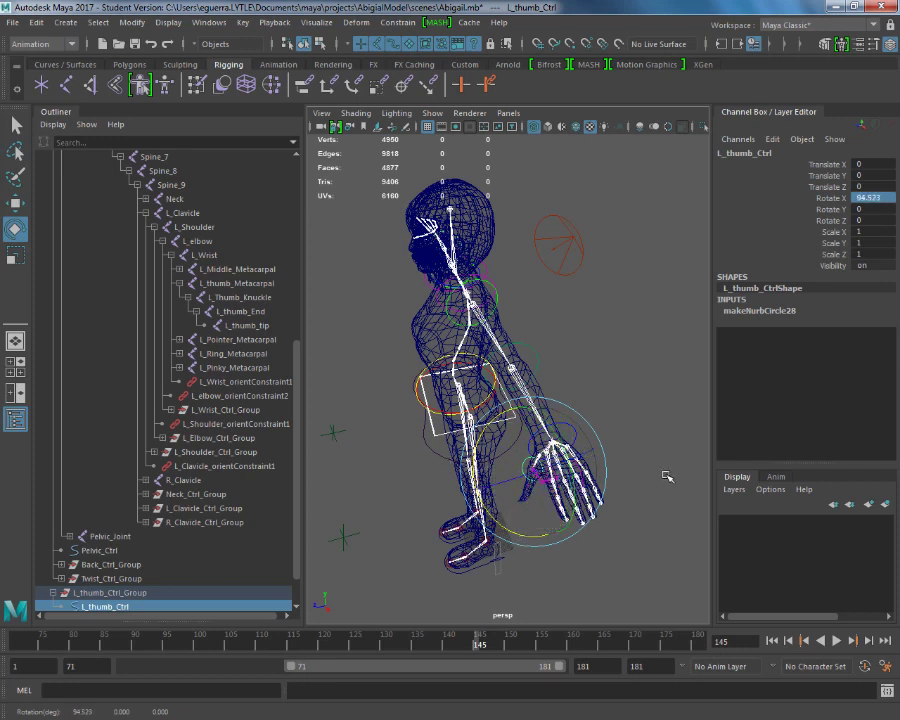
pyautogui.doubleClick(886, 197)
pyautogui.write('0')
pyautogui.press('Return')
# Step: Lock and hide the translate, scale and visibility channels of L_thumb_Ctrl
pyautogui.moveTo(836, 164); pyautogui.dragTo(846, 190)
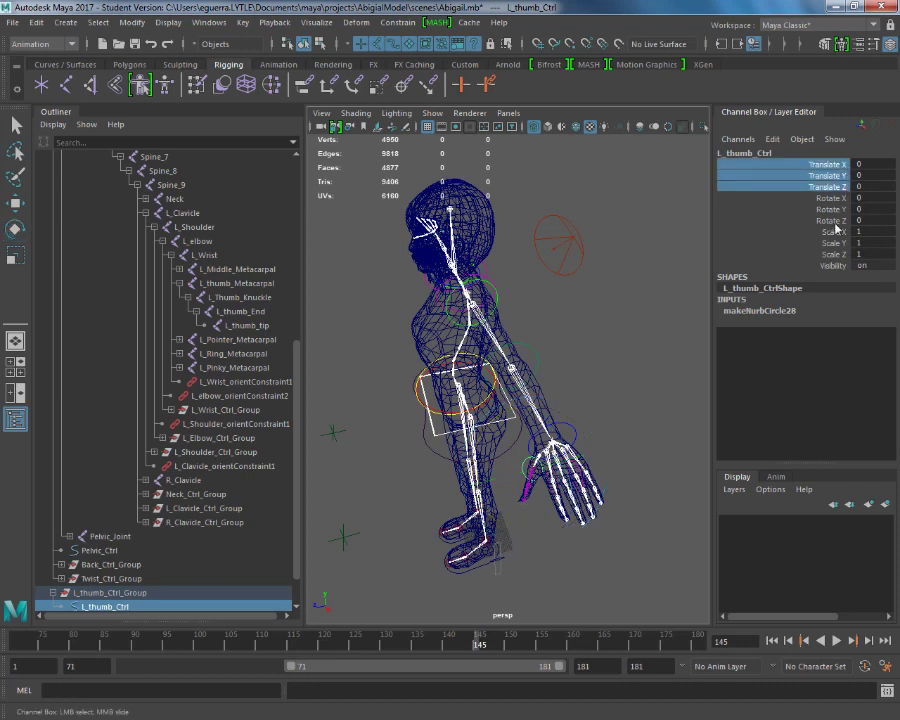
pyautogui.keyDown('ctrl'); pyautogui.moveTo(838, 234); pyautogui.dragTo(842, 264); pyautogui.keyUp('ctrl')
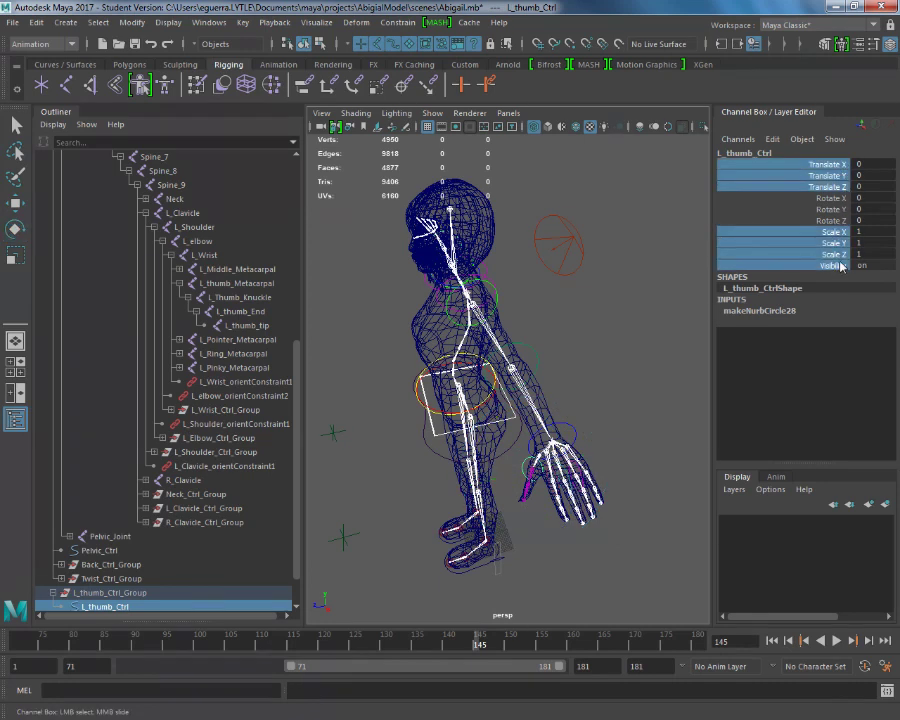
pyautogui.rightClick(840, 256)
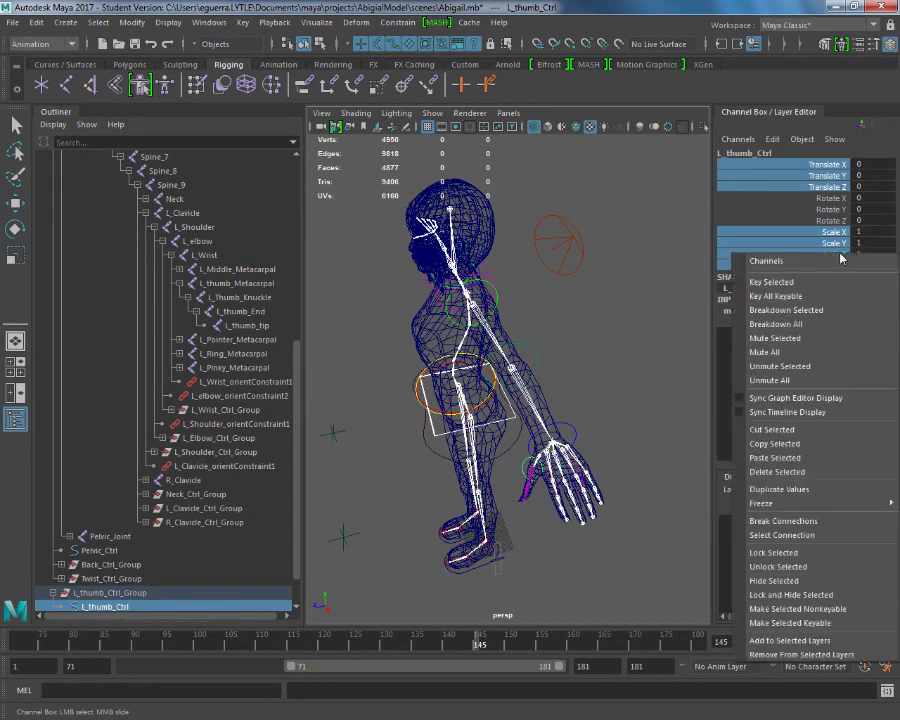
pyautogui.click(825, 595)
pyautogui.press('e')
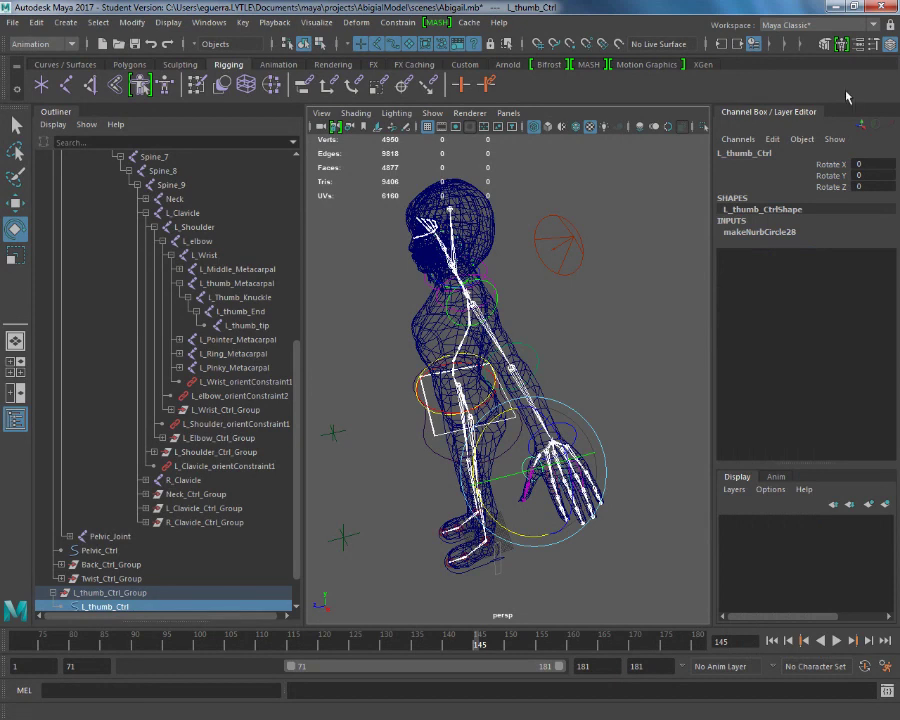
# Step: Enable L_thumb_Ctrl's X rotation limits with a minimum of -90 and a maximum of 90, and return to the Channel Box
pyautogui.click(856, 44)
pyautogui.click(887, 46)
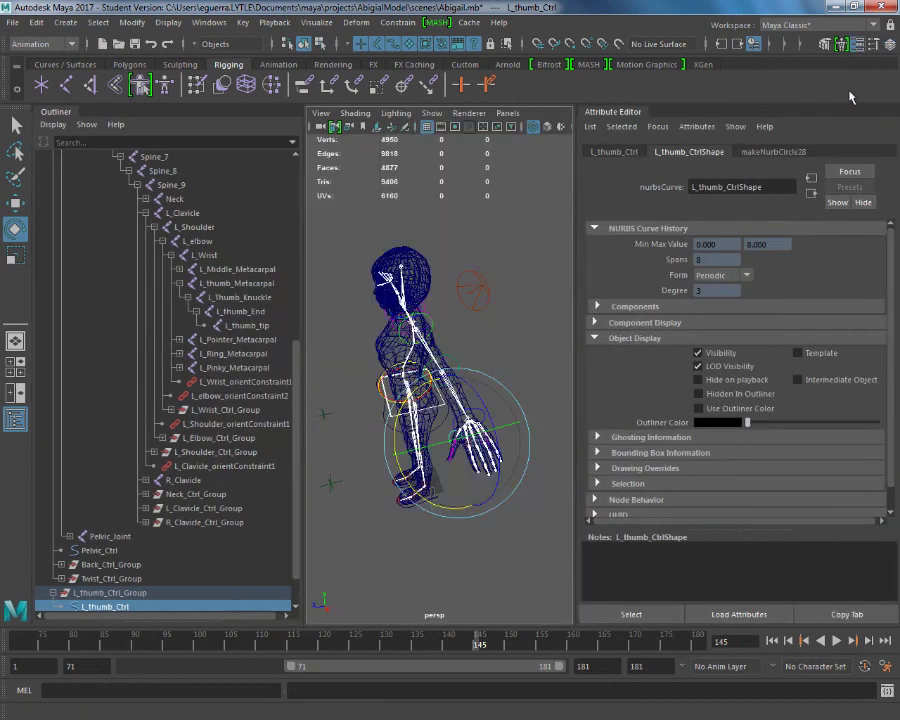
pyautogui.click(616, 152)
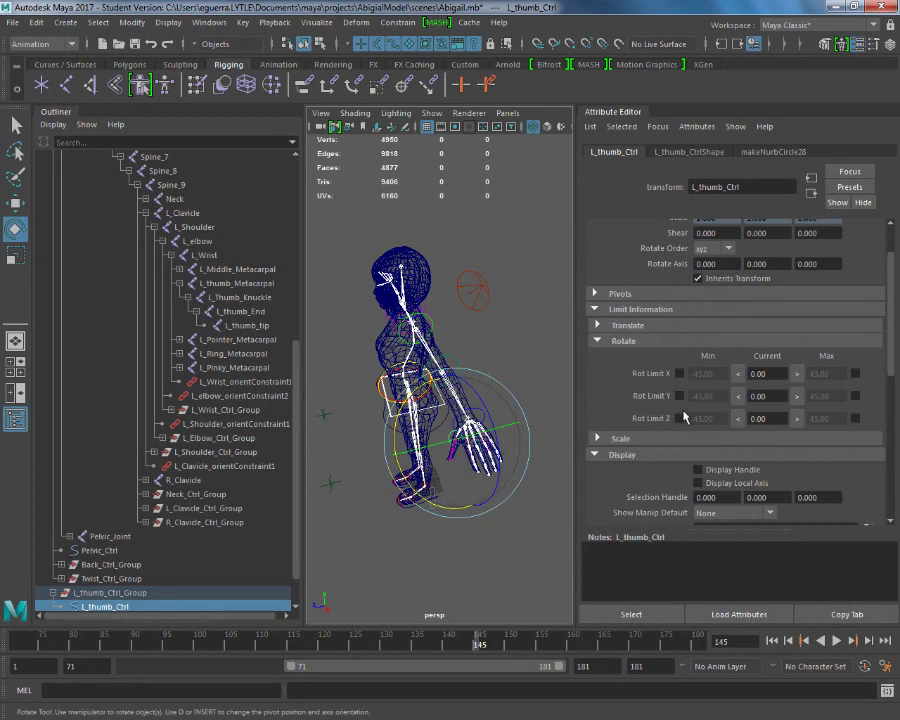
pyautogui.click(678, 374)
pyautogui.scroll(5, 424, 508)
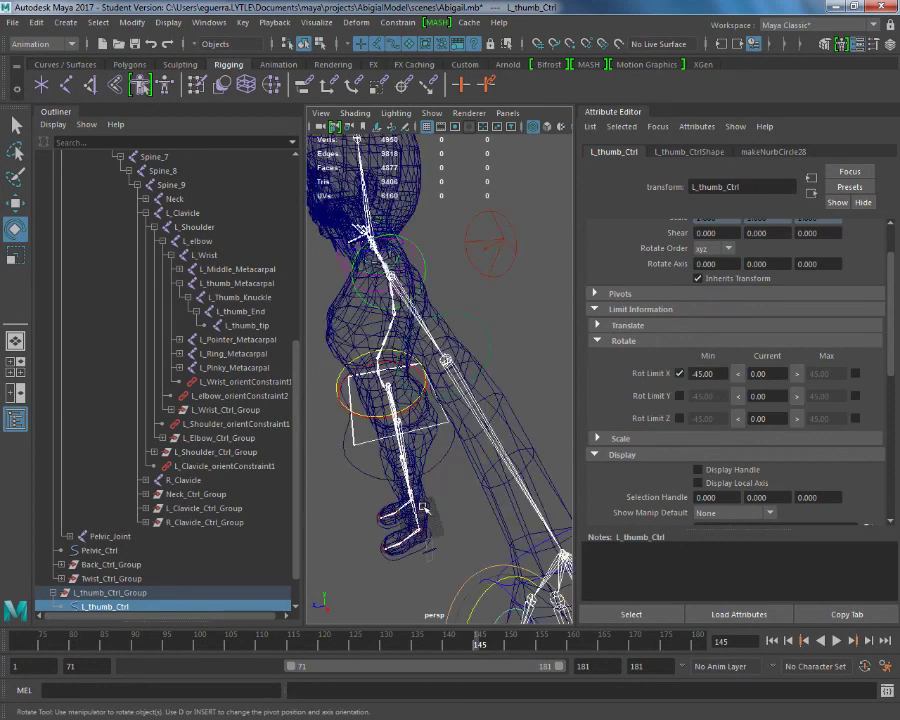
pyautogui.scroll(-5, 424, 508)
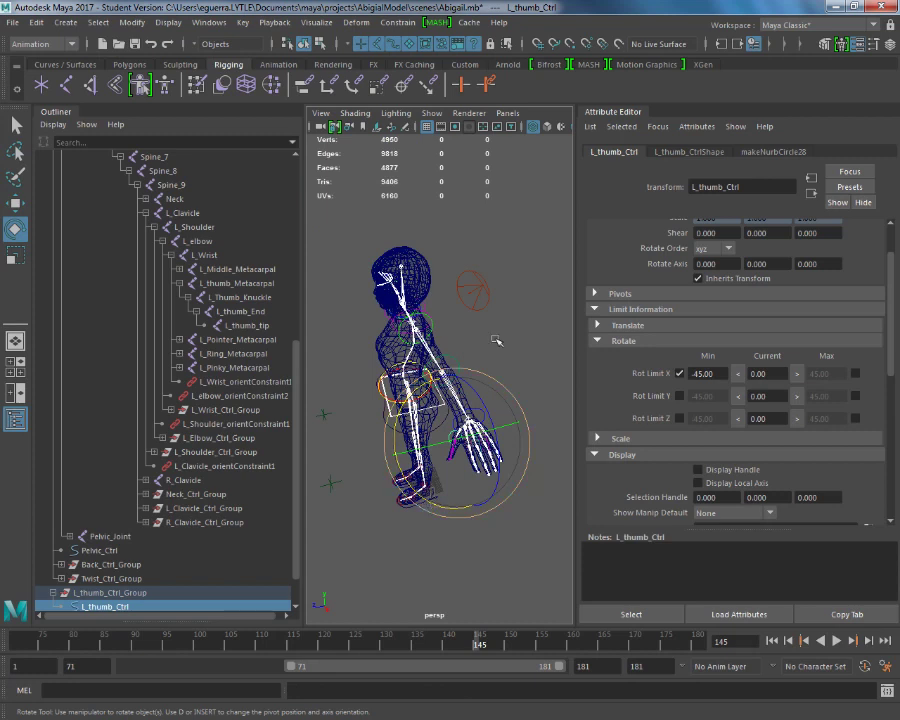
pyautogui.click(856, 375)
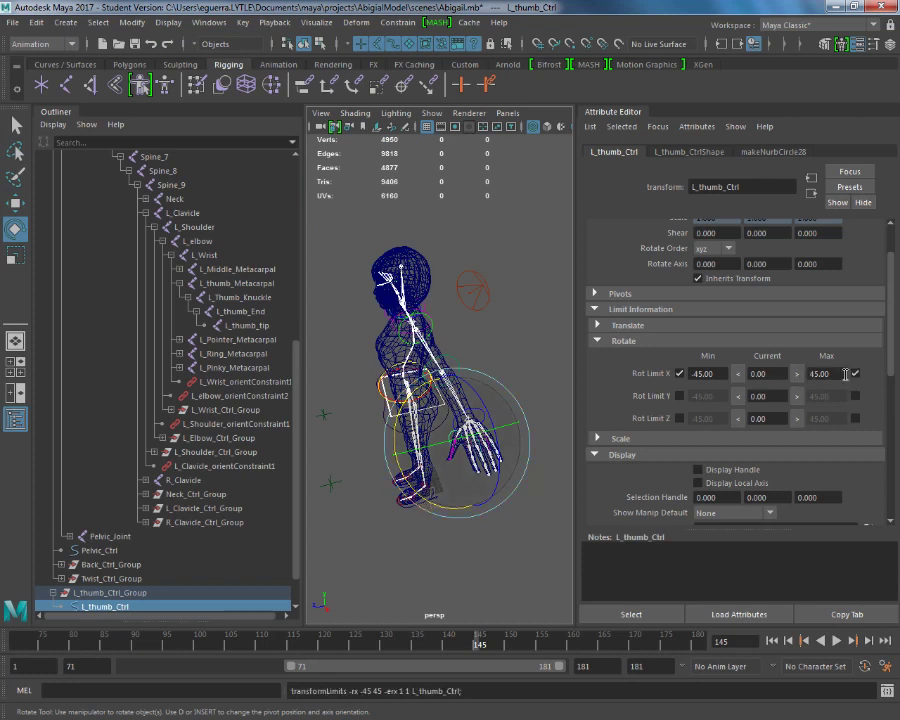
pyautogui.click(808, 374)
pyautogui.write('90')
pyautogui.press('Return')
pyautogui.click(707, 374)
pyautogui.write('-90')
pyautogui.press('Return')
pyautogui.click(861, 46)
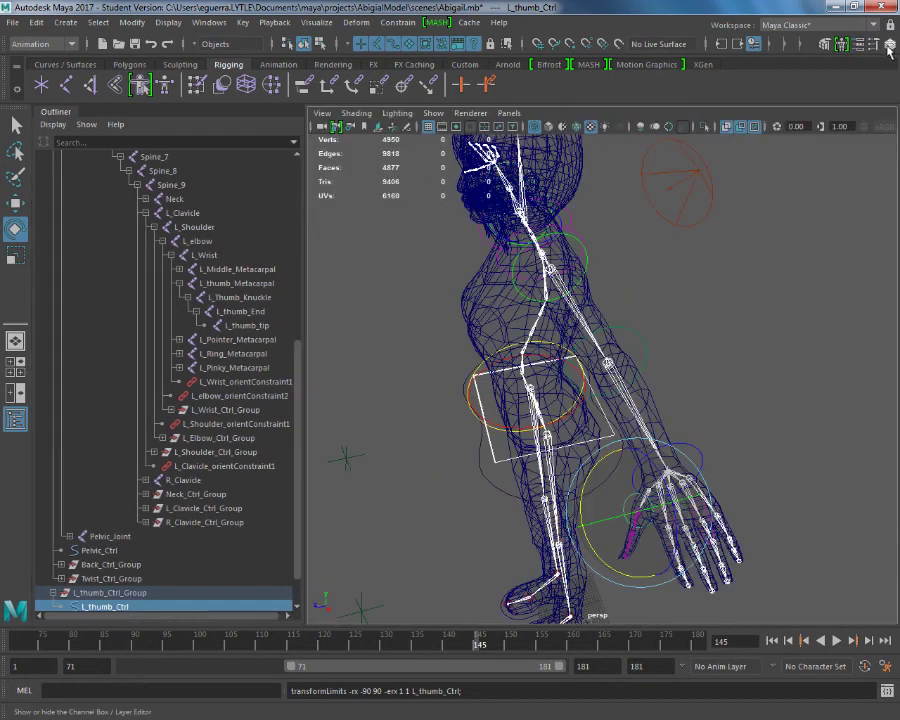
pyautogui.click(888, 46)
# Step: Test the rotation limit by rotating L_thumb_Ctrl to 90 degrees in X, and undo the rotation
pyautogui.scroll(5, 575, 529)
pyautogui.keyDown('alt'); pyautogui.moveTo(573, 528); pyautogui.dragTo(558, 432, button='middle'); pyautogui.keyUp('alt')
pyautogui.moveTo(504, 445); pyautogui.dragTo(694, 300)
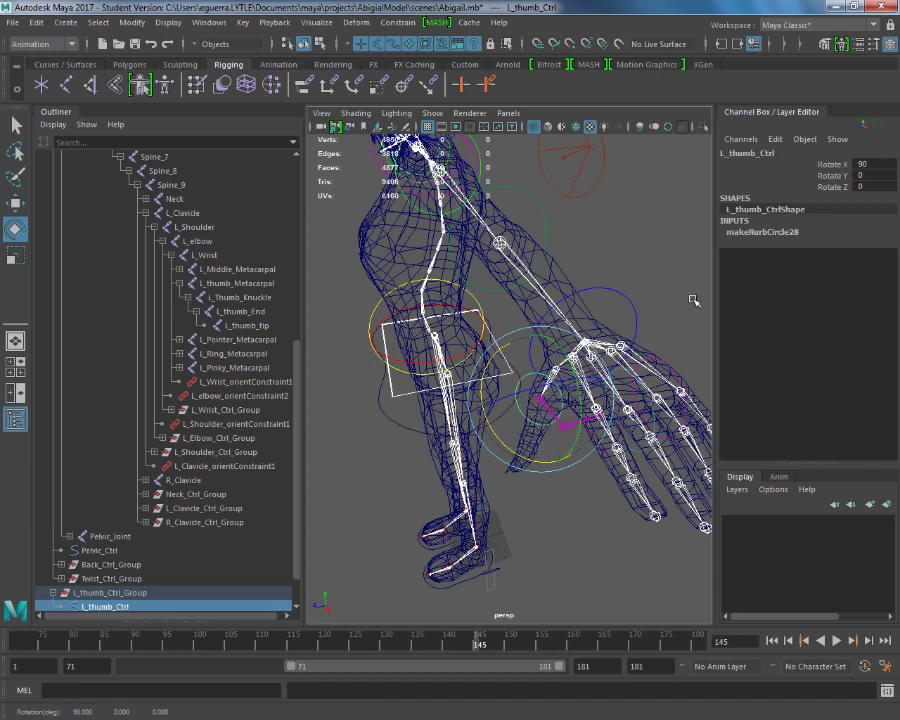
pyautogui.hotkey('ctrl', 'z')
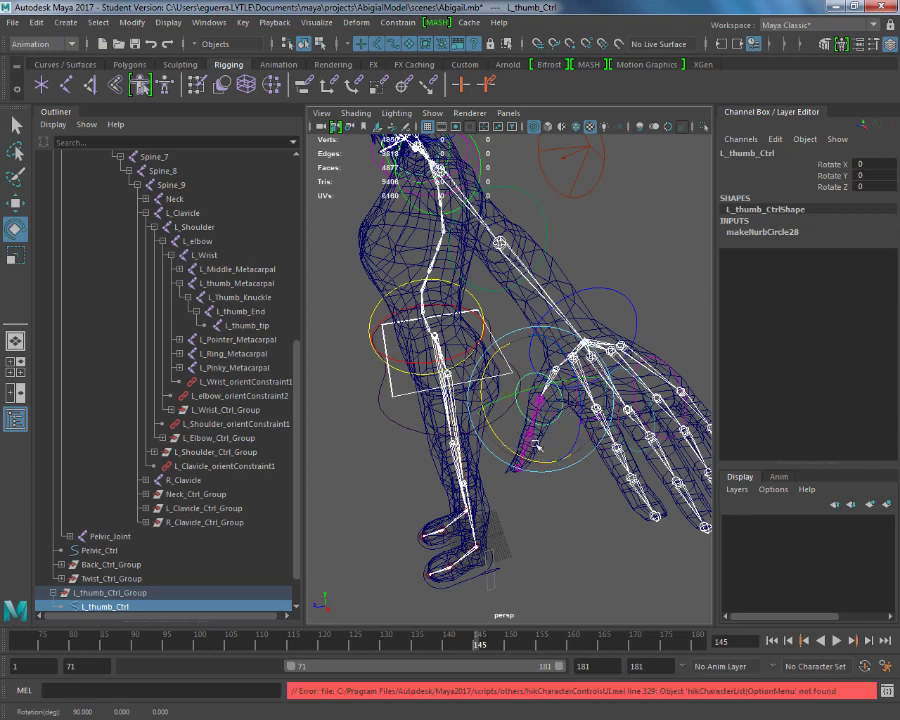
# Step: Parent L_thumb_Ctrl_Group under the L_thumb_Metacarpal joint
pyautogui.click(52, 592)
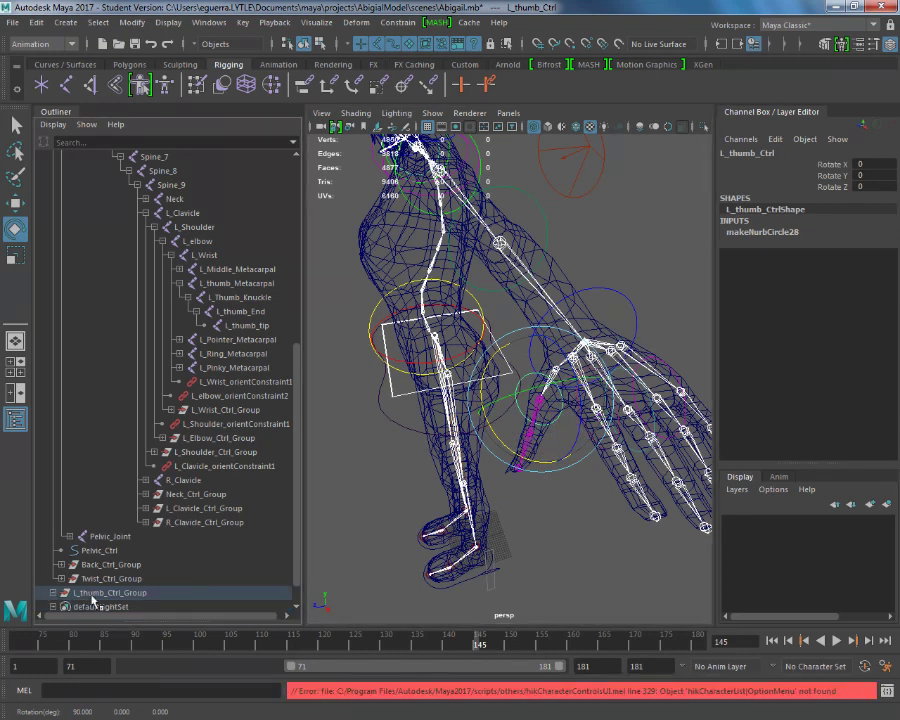
pyautogui.click(92, 594)
pyautogui.moveTo(98, 600); pyautogui.dragTo(256, 292)
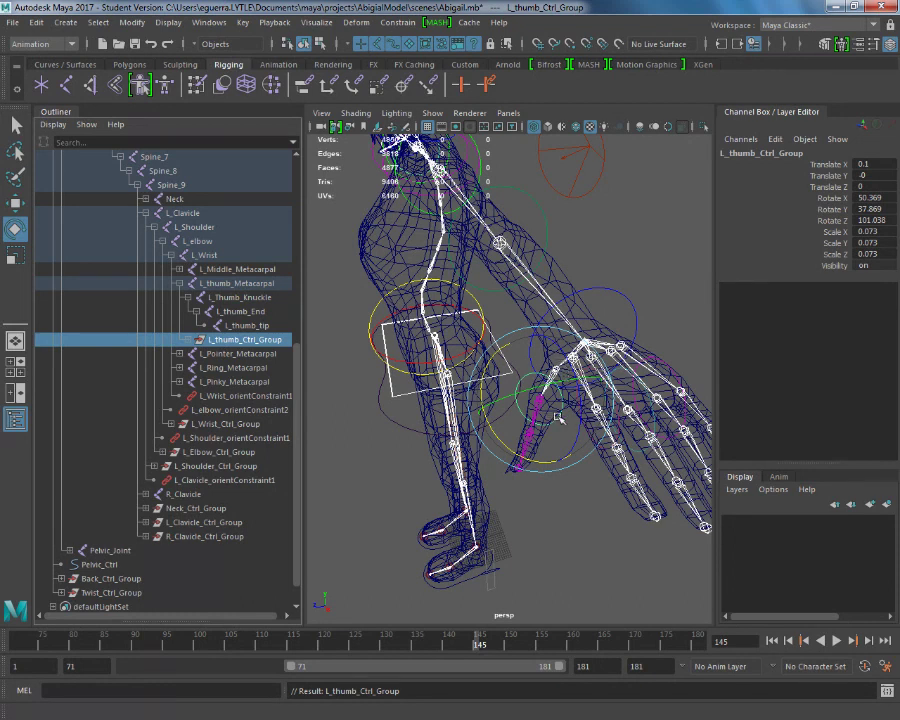
pyautogui.keyDown('alt'); pyautogui.moveTo(643, 393); pyautogui.dragTo(636, 407); pyautogui.keyUp('alt')
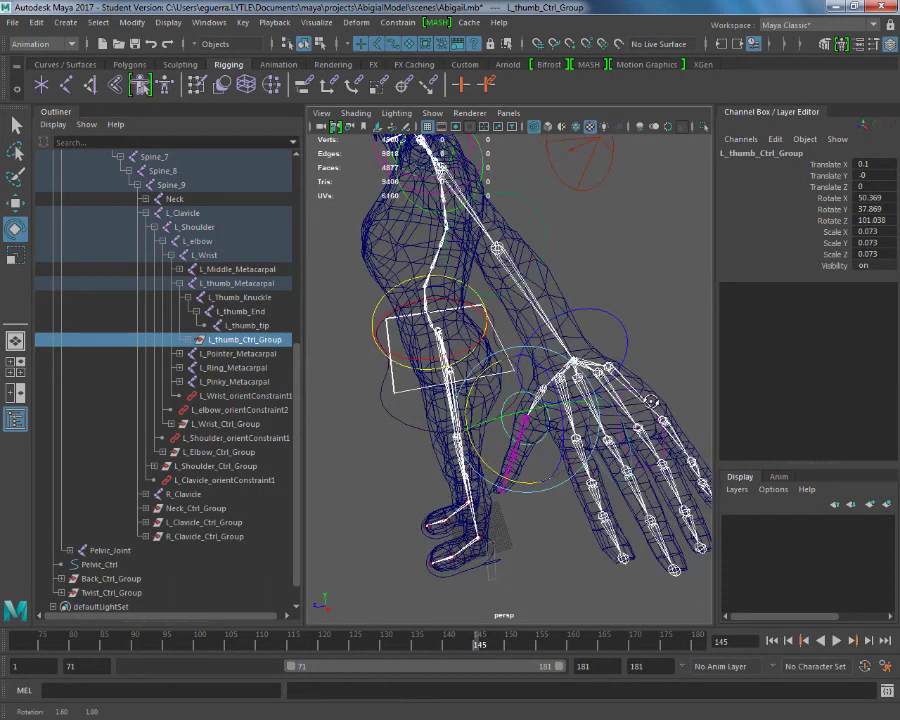